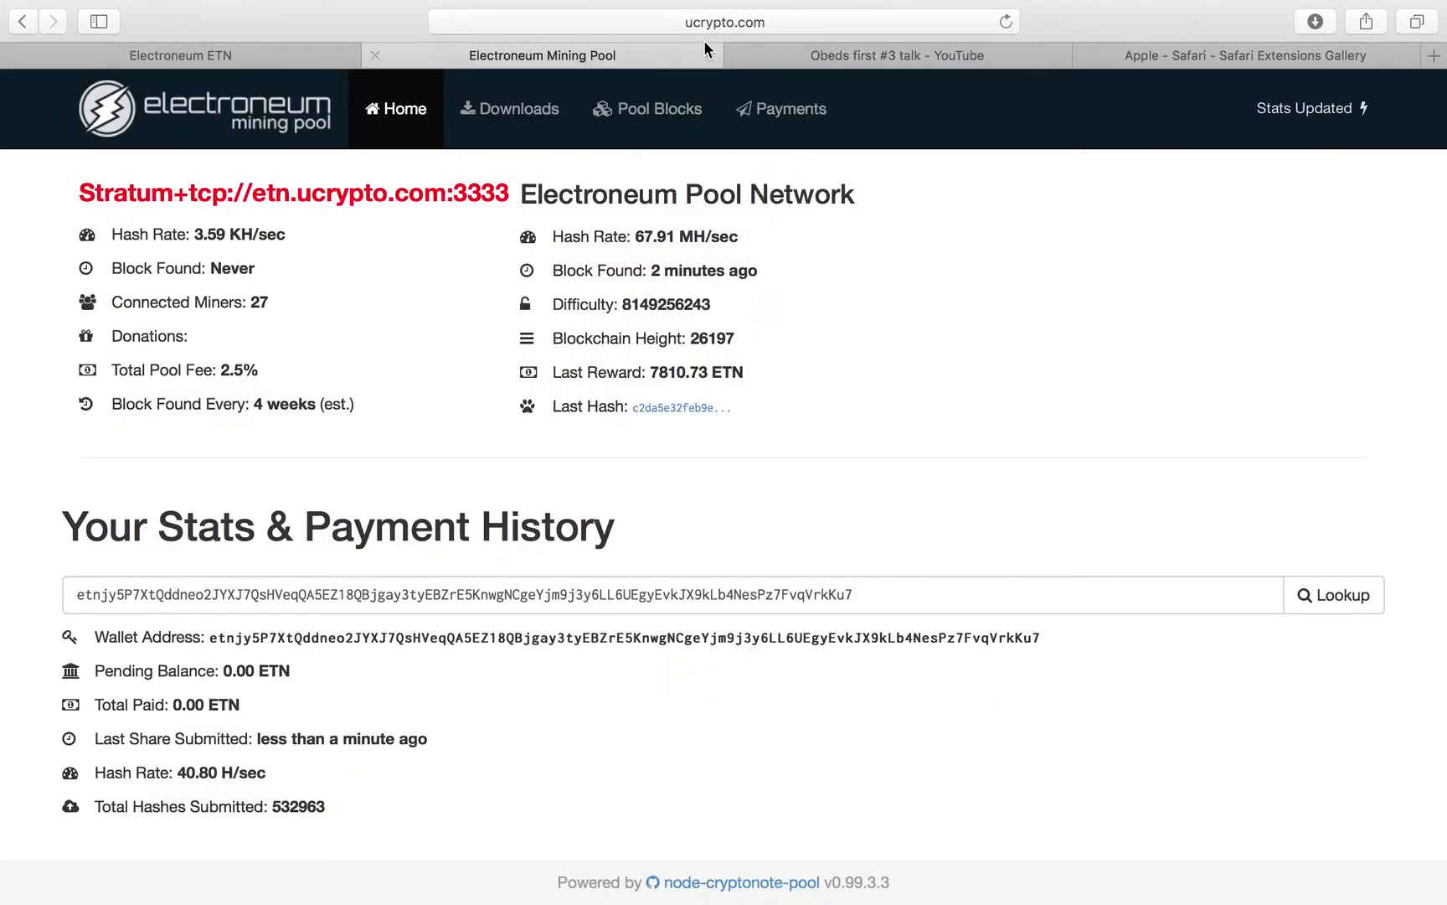
Step: Replace the YouTube video tab's page with etn.ucrypto.com
{"action": "left_click", "coordinate": [793, 52]}
{"action": "left_click", "coordinate": [796, 22]}
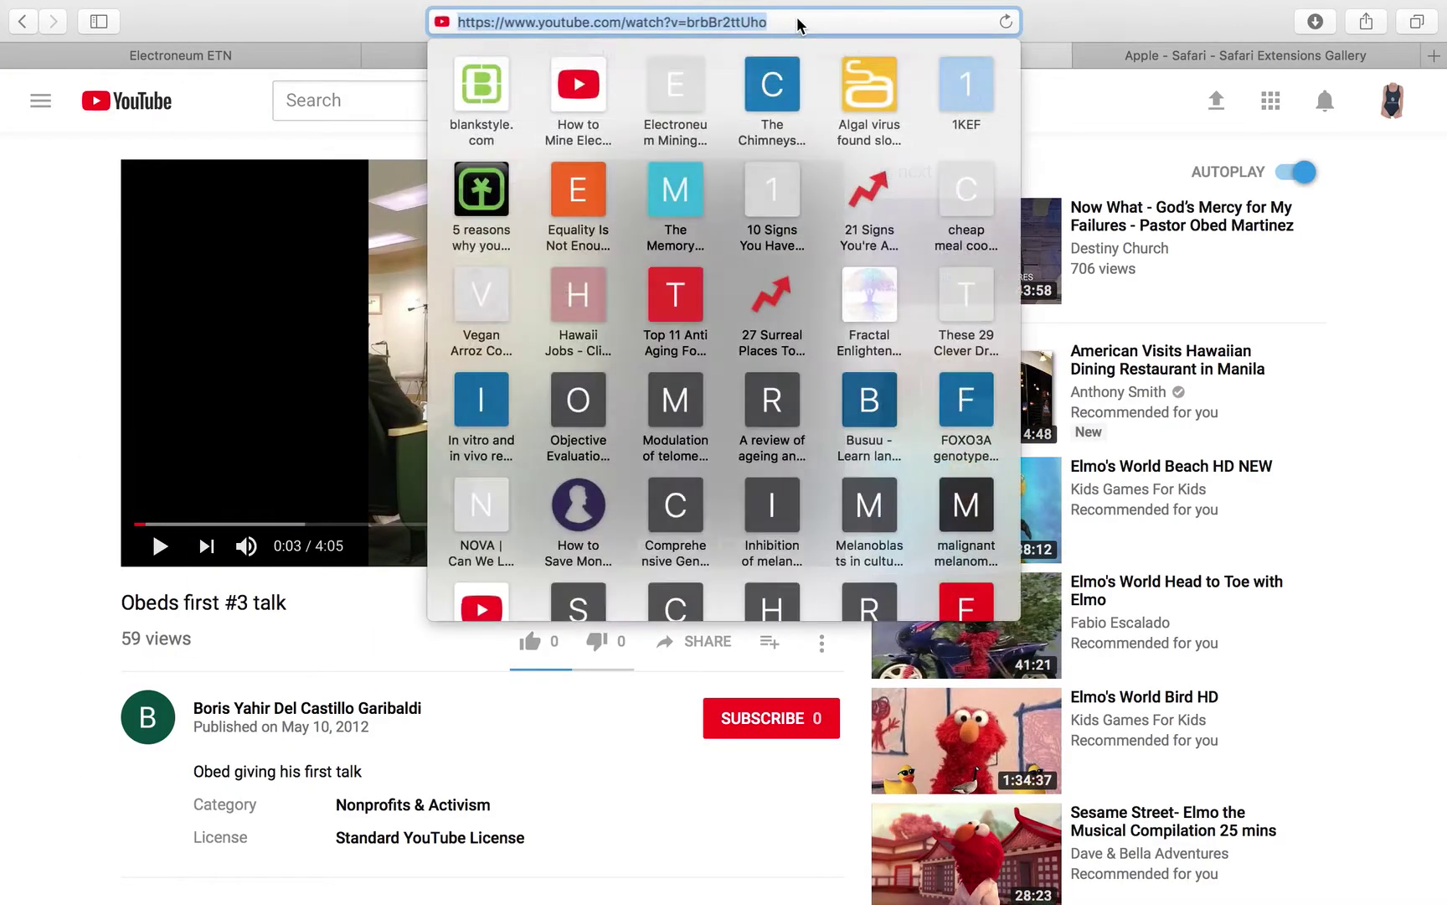
{"action": "key", "text": "BackSpace"}
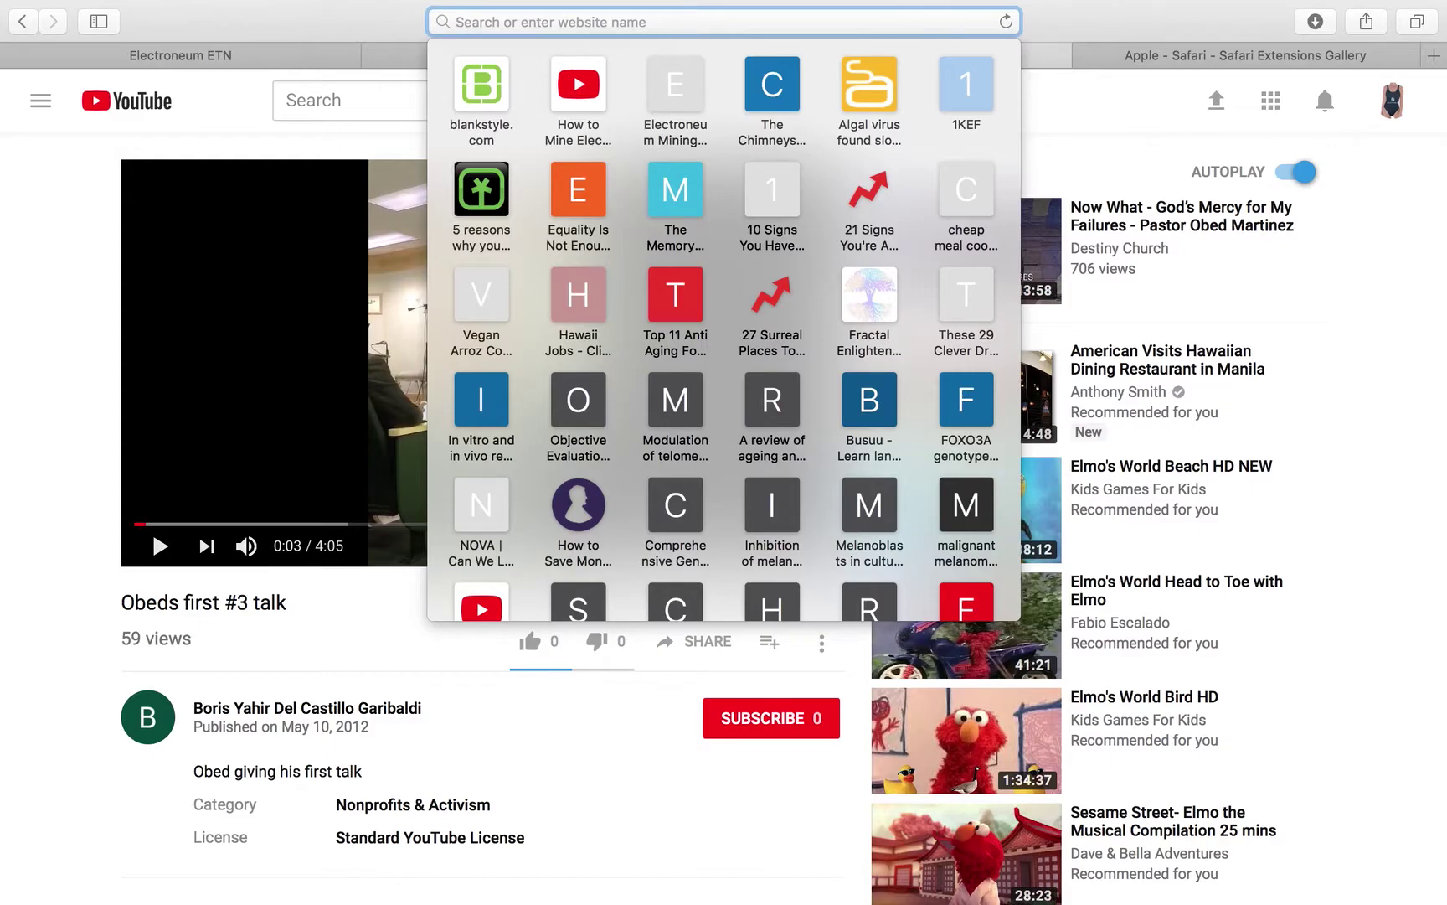
{"action": "type", "text": "etn"}
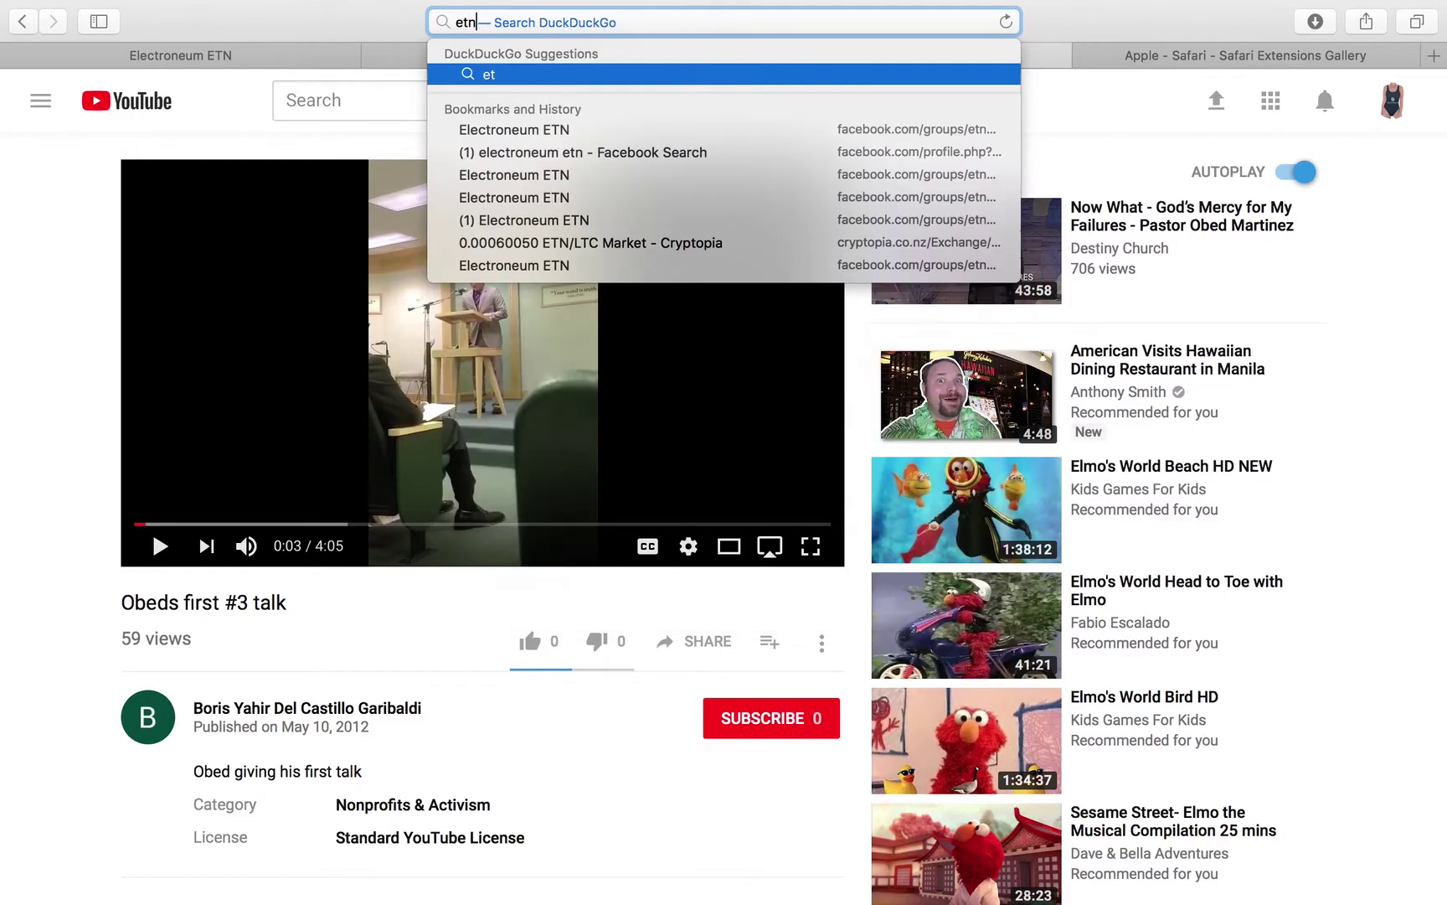
{"action": "type", "text": ".ucryp"}
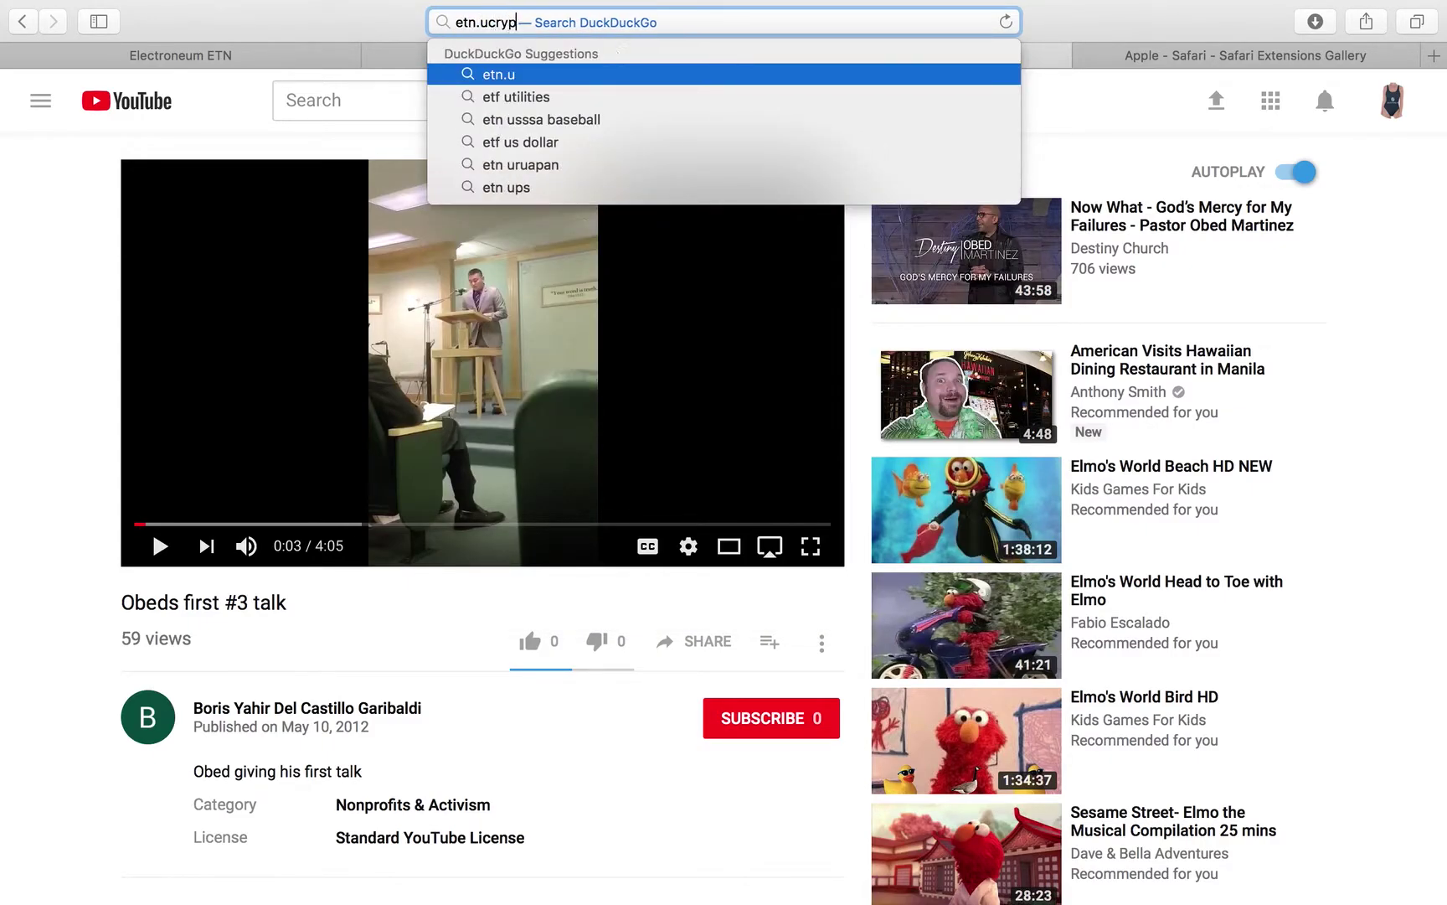
{"action": "type", "text": "to.com"}
{"action": "key", "text": "Return"}
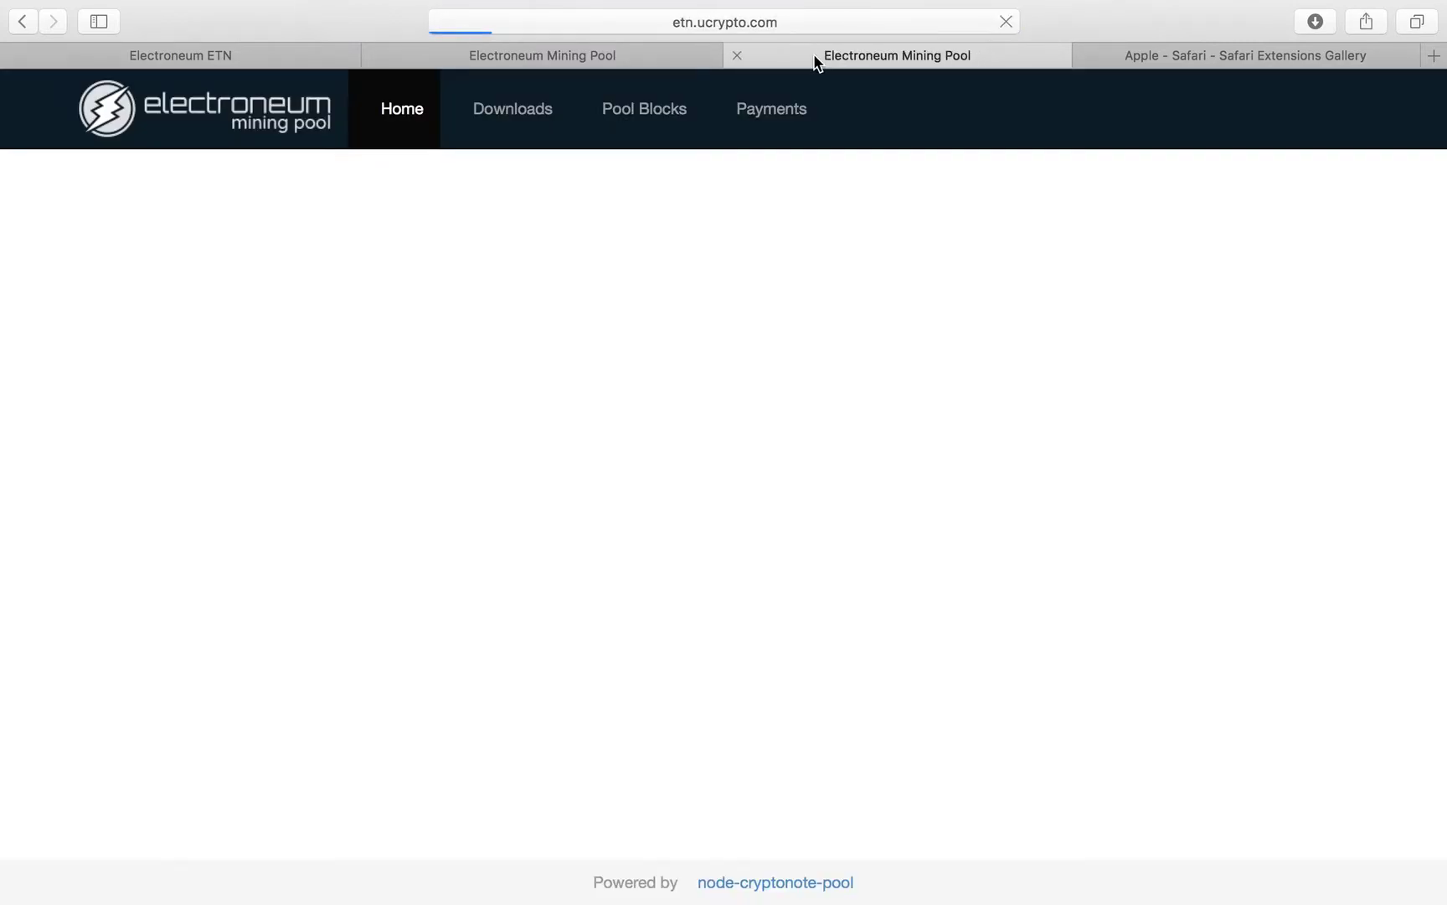
Step: Scroll through the pool's getting-started steps and stats, then switch to the Electroneum ETN Facebook group
{"action": "scroll", "coordinate": [891, 553], "scroll_direction": "down", "scroll_amount": 2}
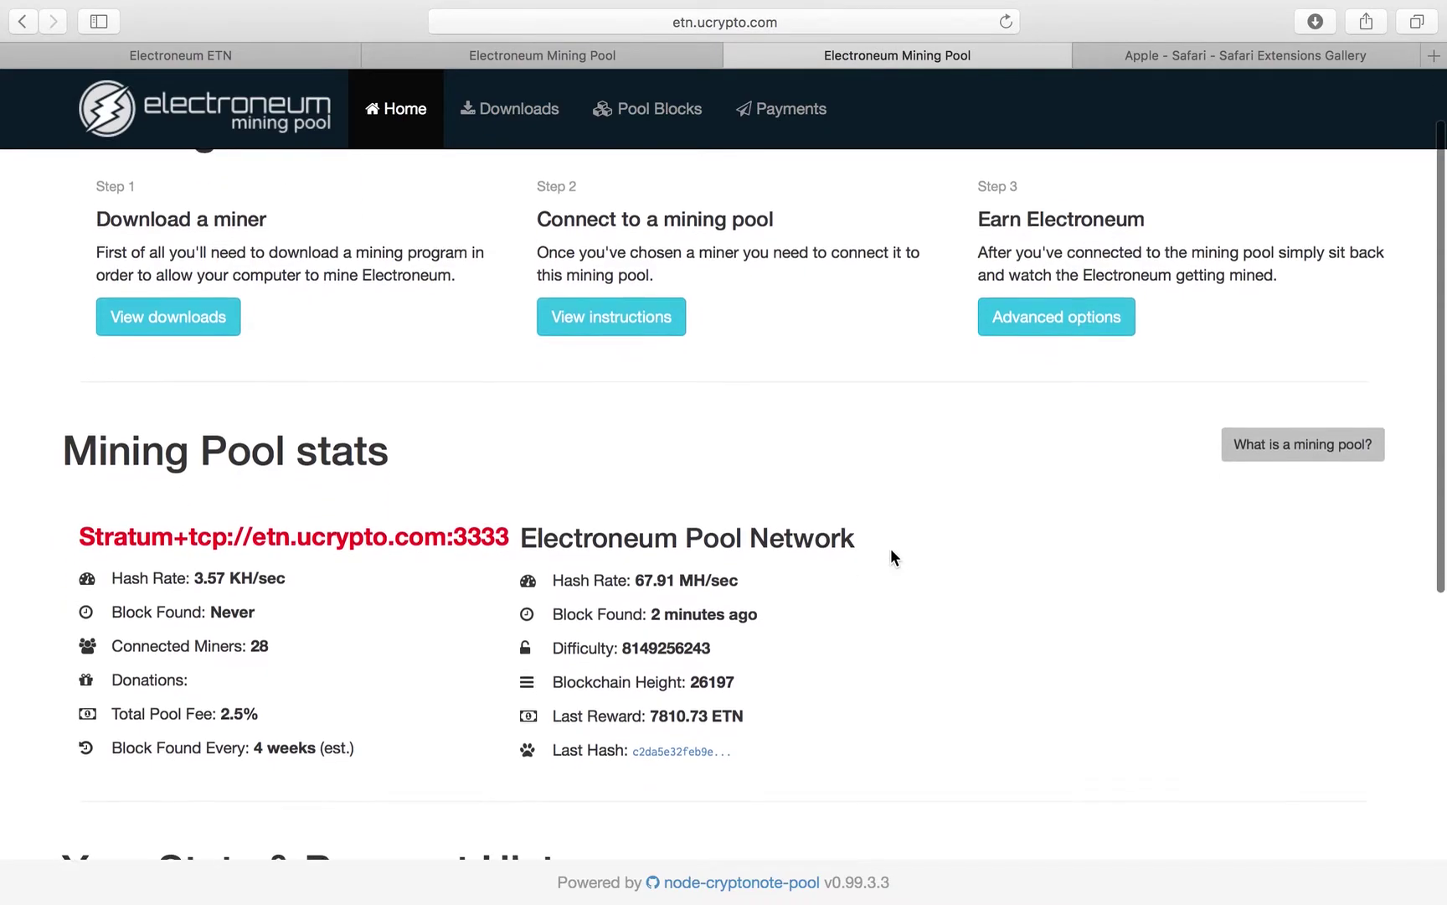
{"action": "scroll", "coordinate": [892, 555], "scroll_direction": "up", "scroll_amount": 2}
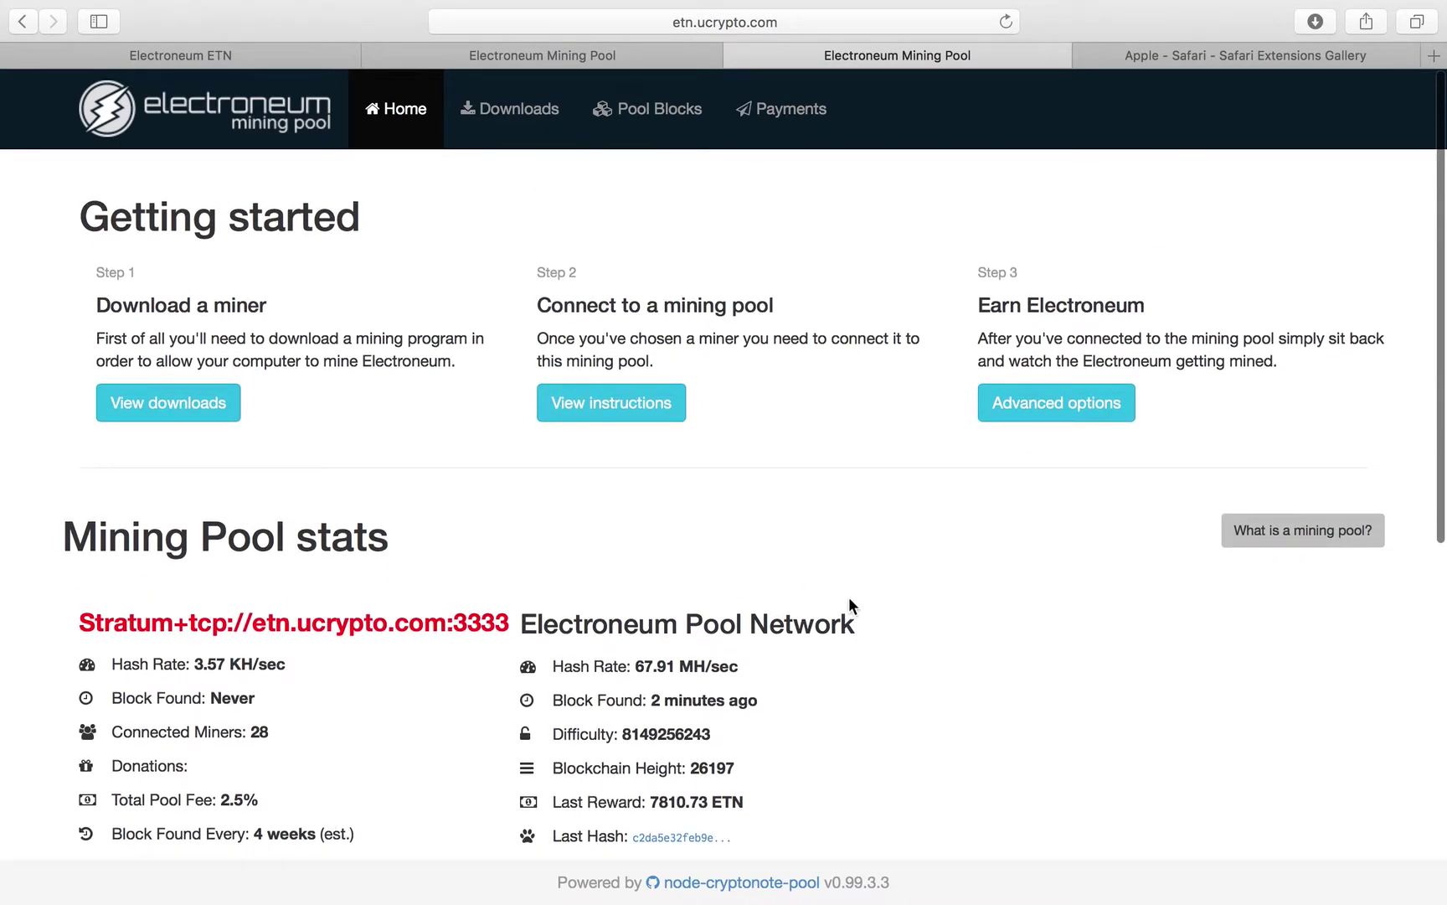
{"action": "scroll", "coordinate": [876, 640], "scroll_direction": "down", "scroll_amount": 1}
{"action": "scroll", "coordinate": [1035, 657], "scroll_direction": "down", "scroll_amount": 1}
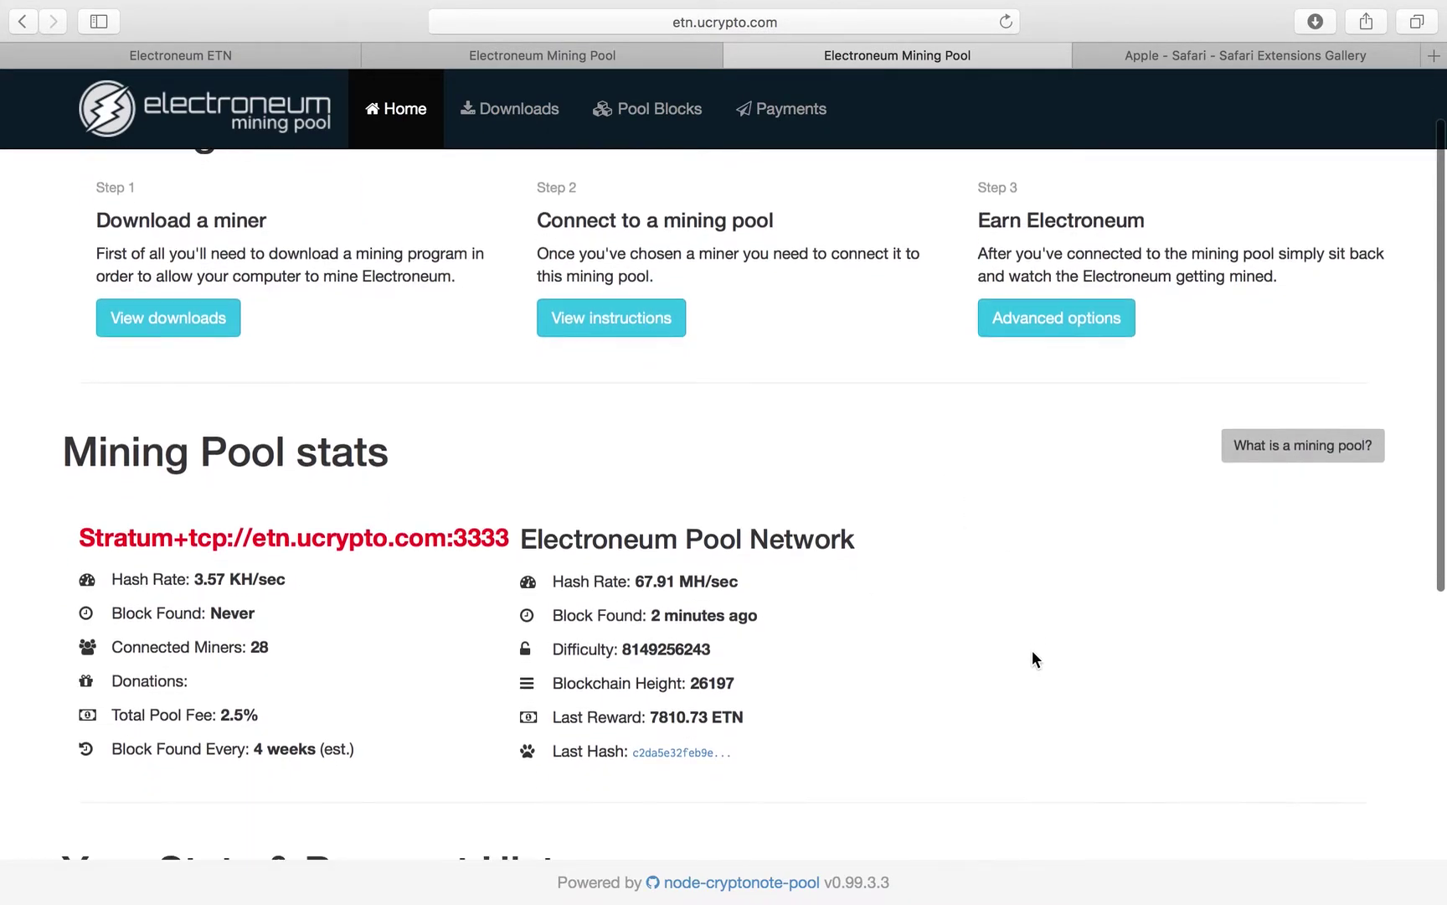
{"action": "left_click", "coordinate": [287, 55]}
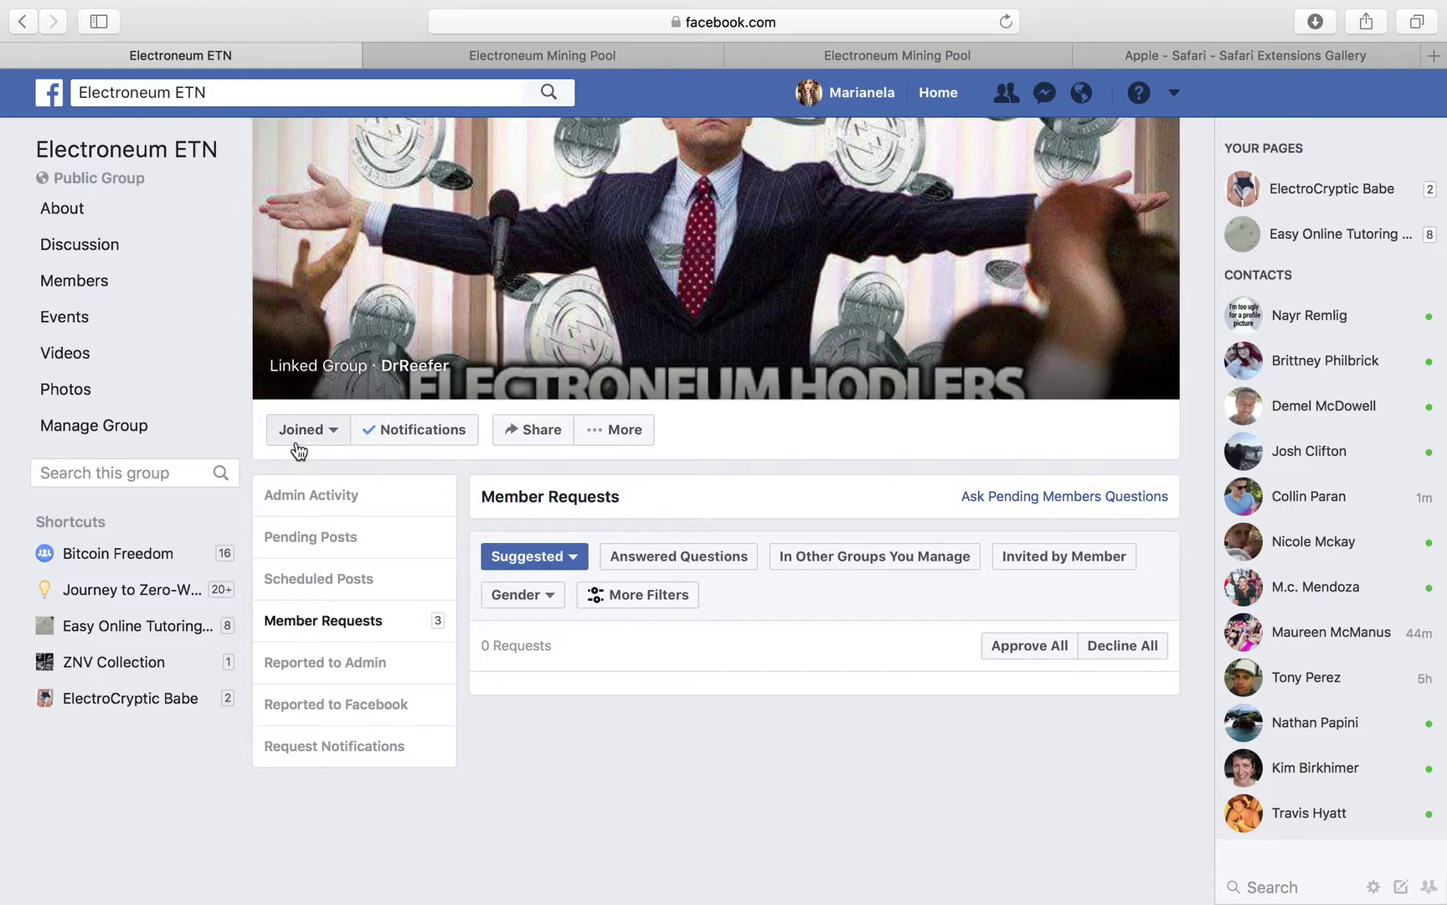
Step: Open and scroll through the Electroneum ETN group's About page
{"action": "left_click", "coordinate": [88, 207]}
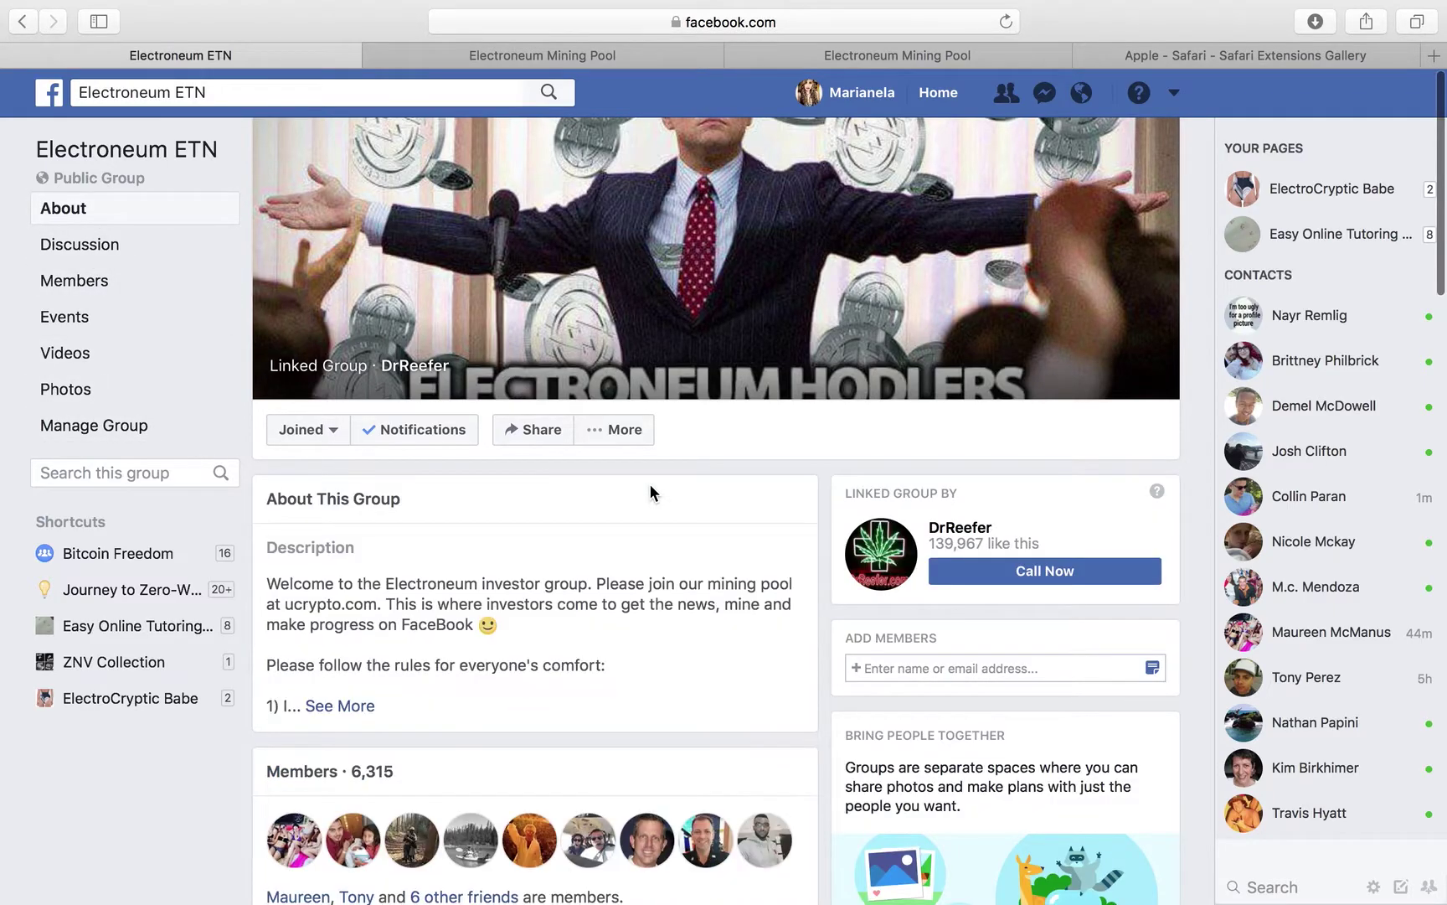
{"action": "scroll", "coordinate": [649, 492], "scroll_direction": "down", "scroll_amount": 2}
{"action": "scroll", "coordinate": [651, 493], "scroll_direction": "down", "scroll_amount": 6}
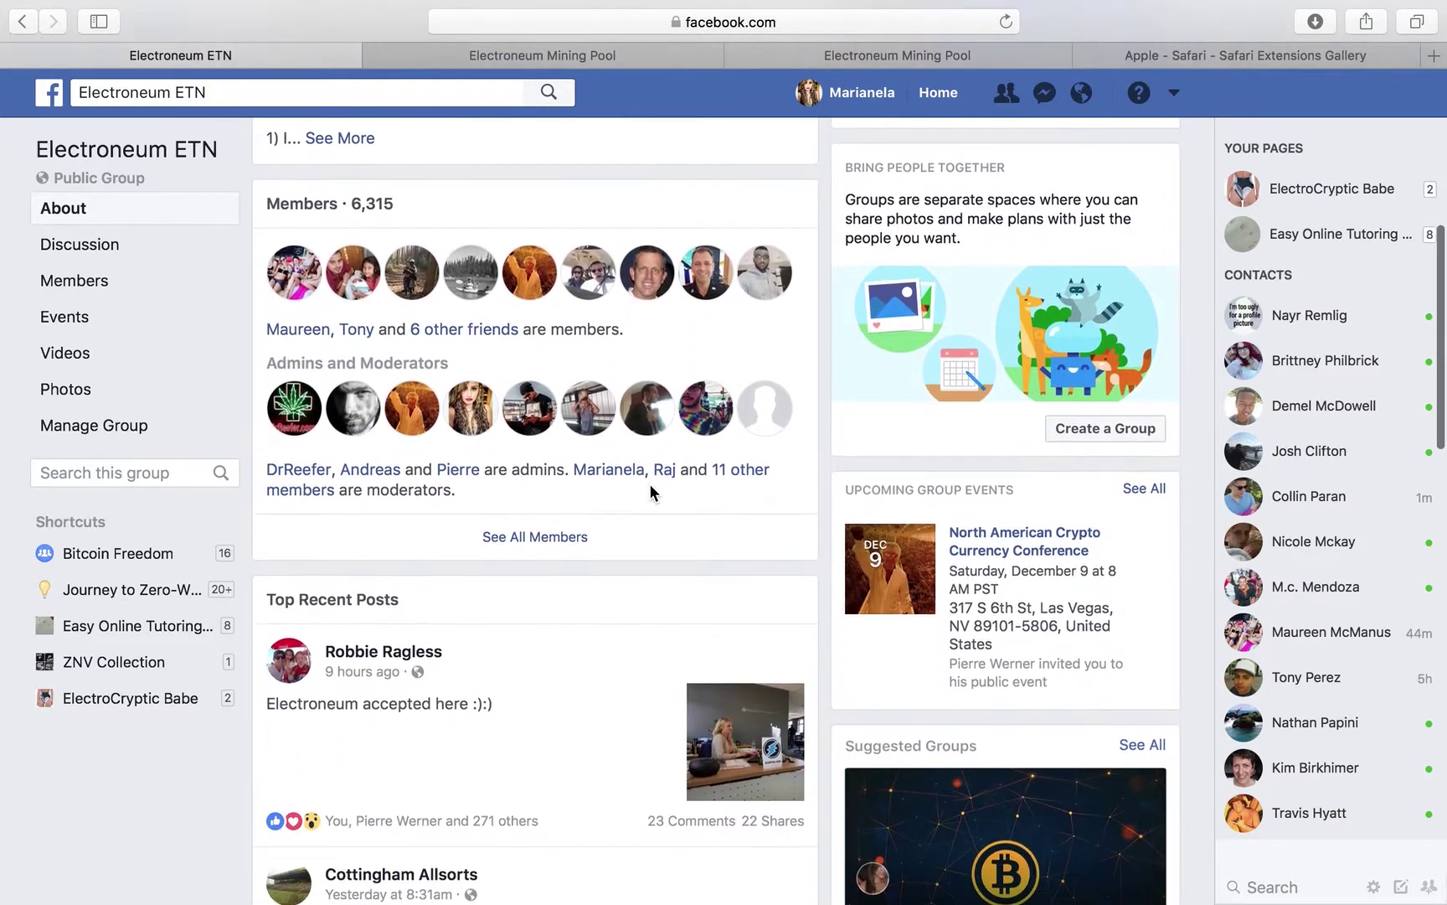
{"action": "scroll", "coordinate": [651, 492], "scroll_direction": "down", "scroll_amount": 5}
{"action": "scroll", "coordinate": [650, 492], "scroll_direction": "up", "scroll_amount": 12}
Step: Close the Extensions Gallery and duplicate Mining Pool tabs, returning to the pool stats
{"action": "left_click", "coordinate": [1084, 55]}
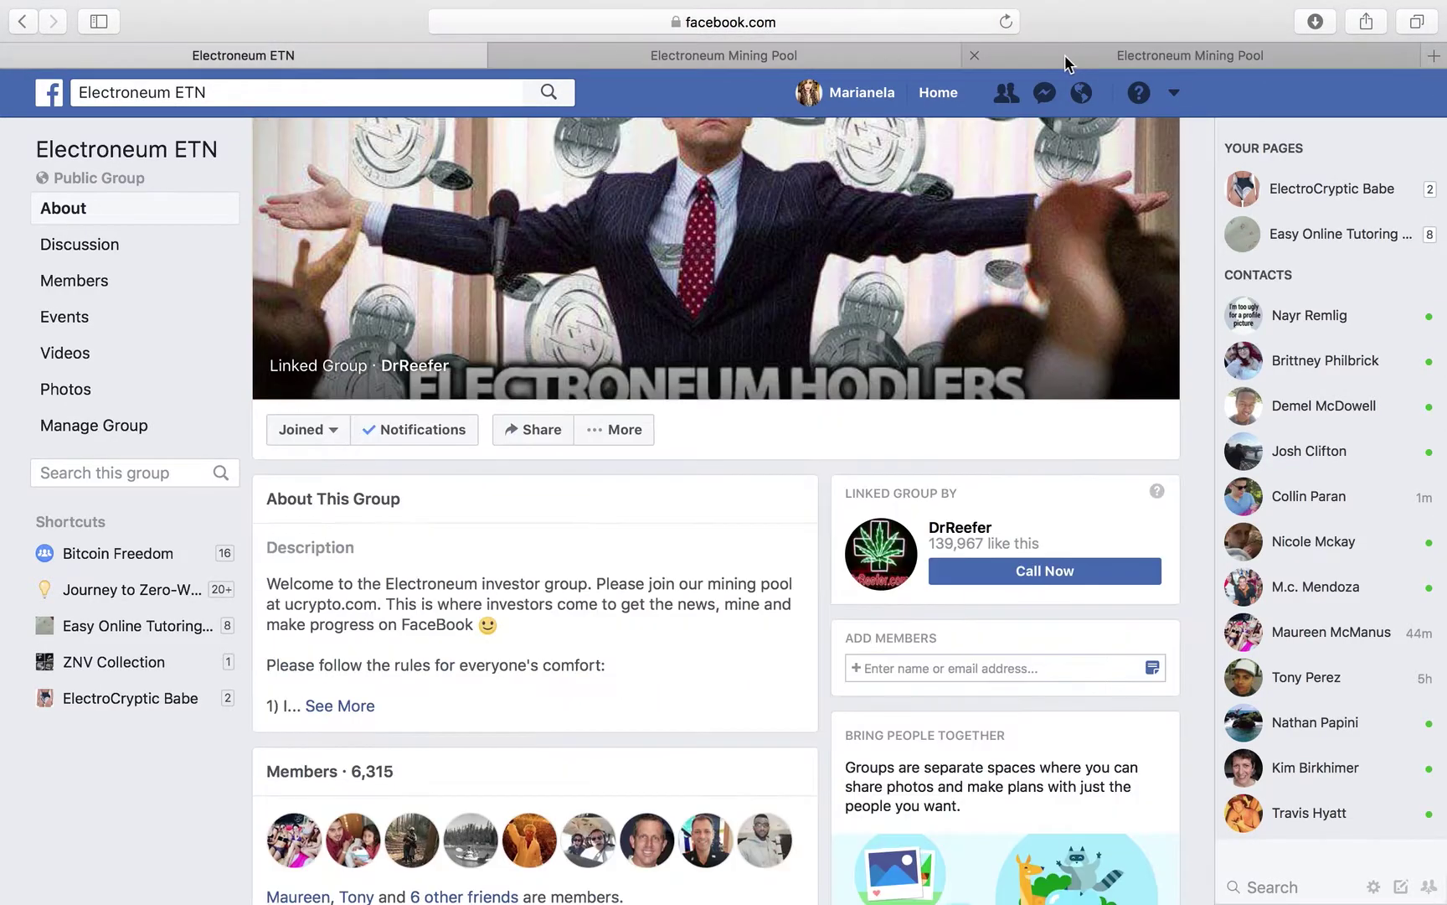
{"action": "left_click", "coordinate": [977, 56]}
{"action": "left_click", "coordinate": [979, 62]}
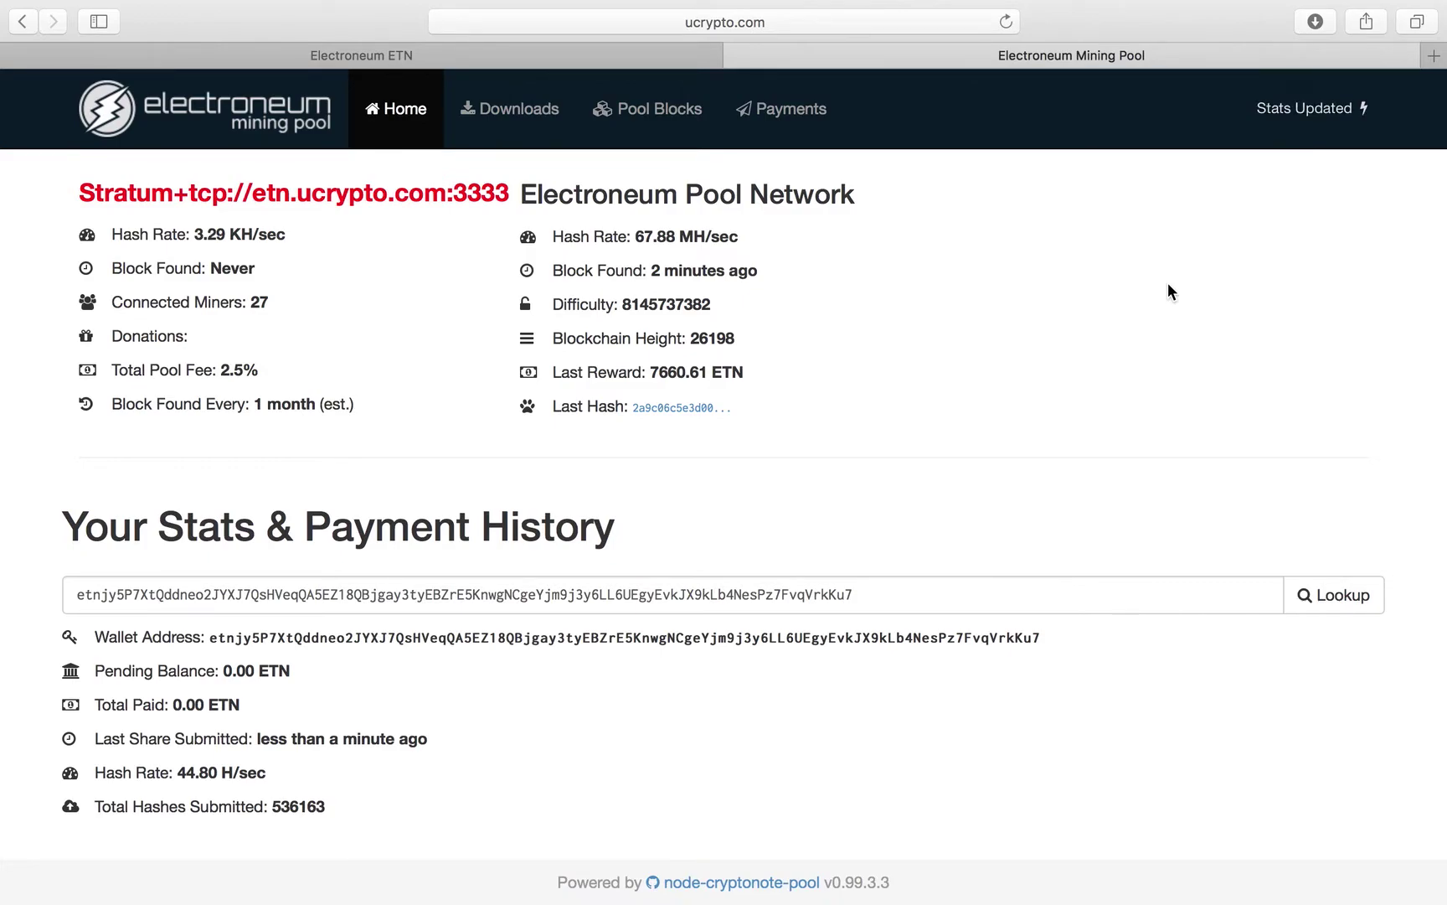
Step: Open the pool's Downloads page to reach the Electroneum paper wallet generator
{"action": "left_click", "coordinate": [518, 117]}
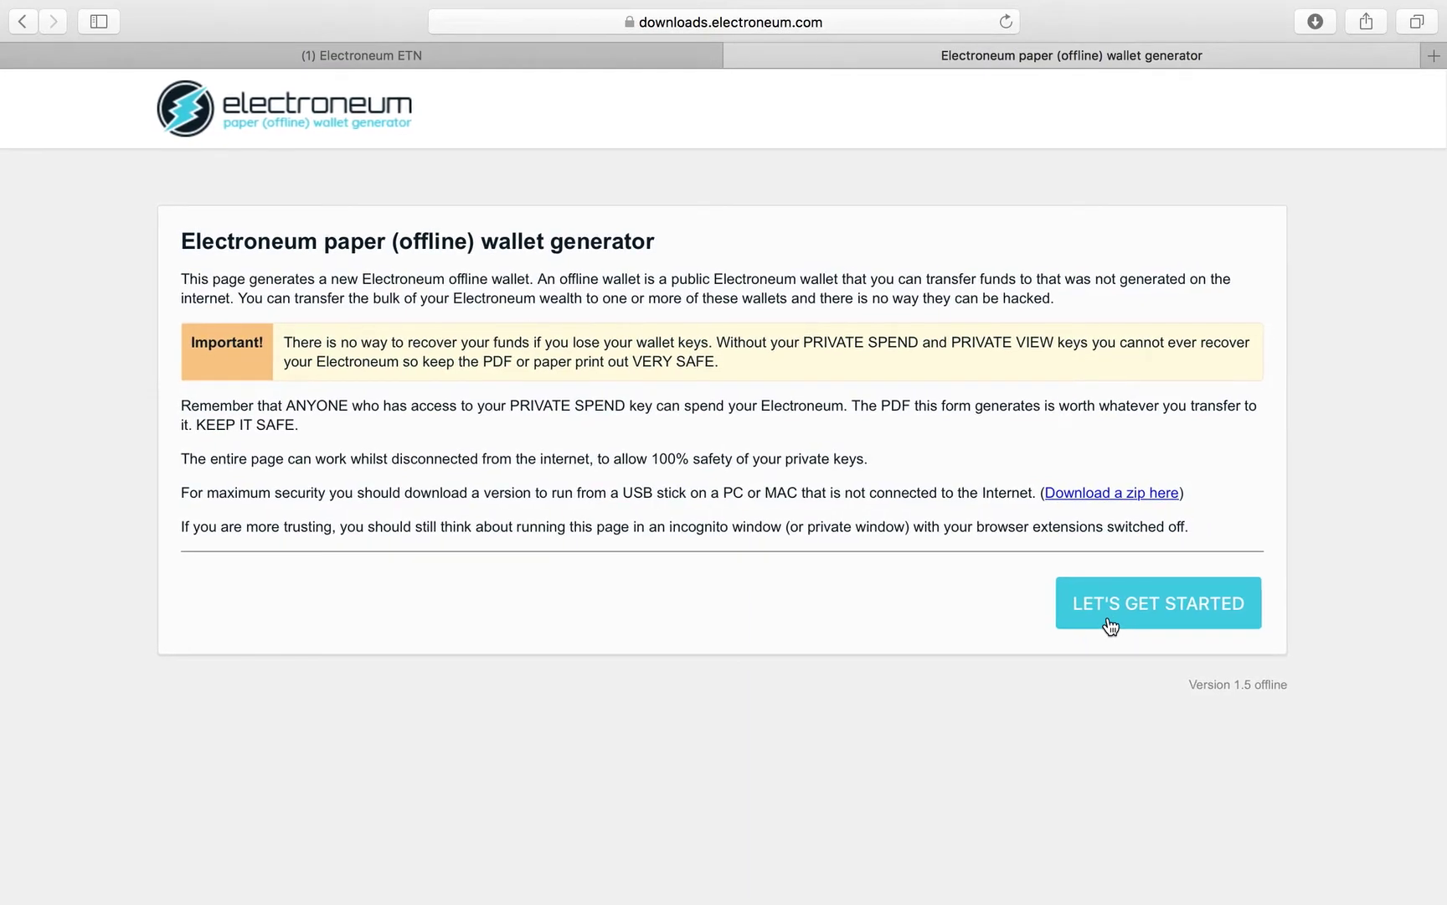
Step: Generate a new paper wallet and save it as Electroneum_Offline_Wallet.pdf
{"action": "left_click", "coordinate": [1112, 618]}
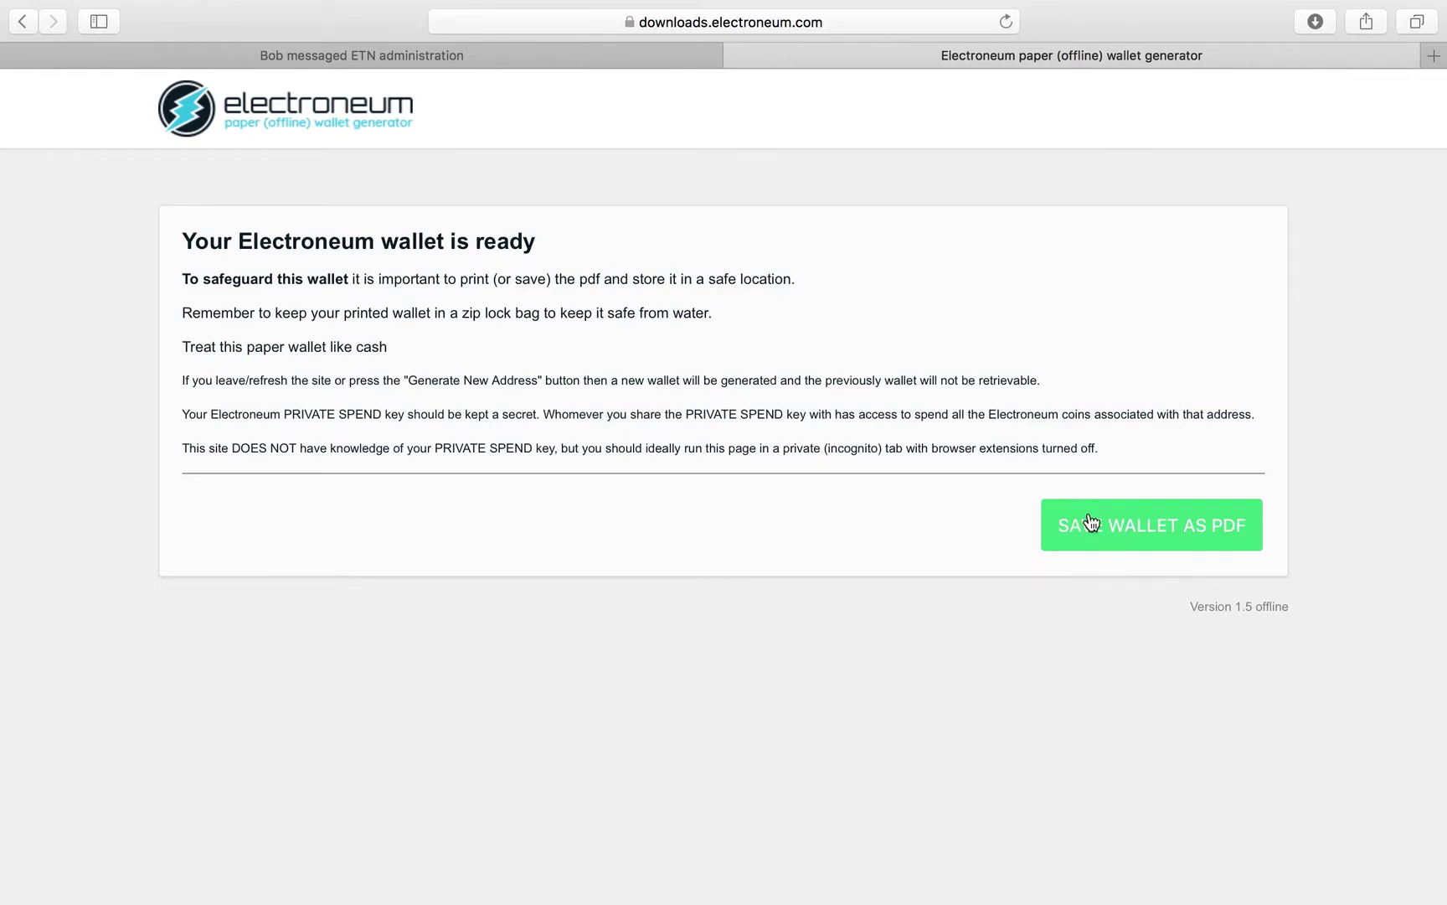
{"action": "left_click", "coordinate": [1113, 542]}
{"action": "left_click", "coordinate": [1308, 26]}
Step: Open the downloaded wallet PDF in Preview and rename it to tutorial
{"action": "double_click", "coordinate": [1170, 119]}
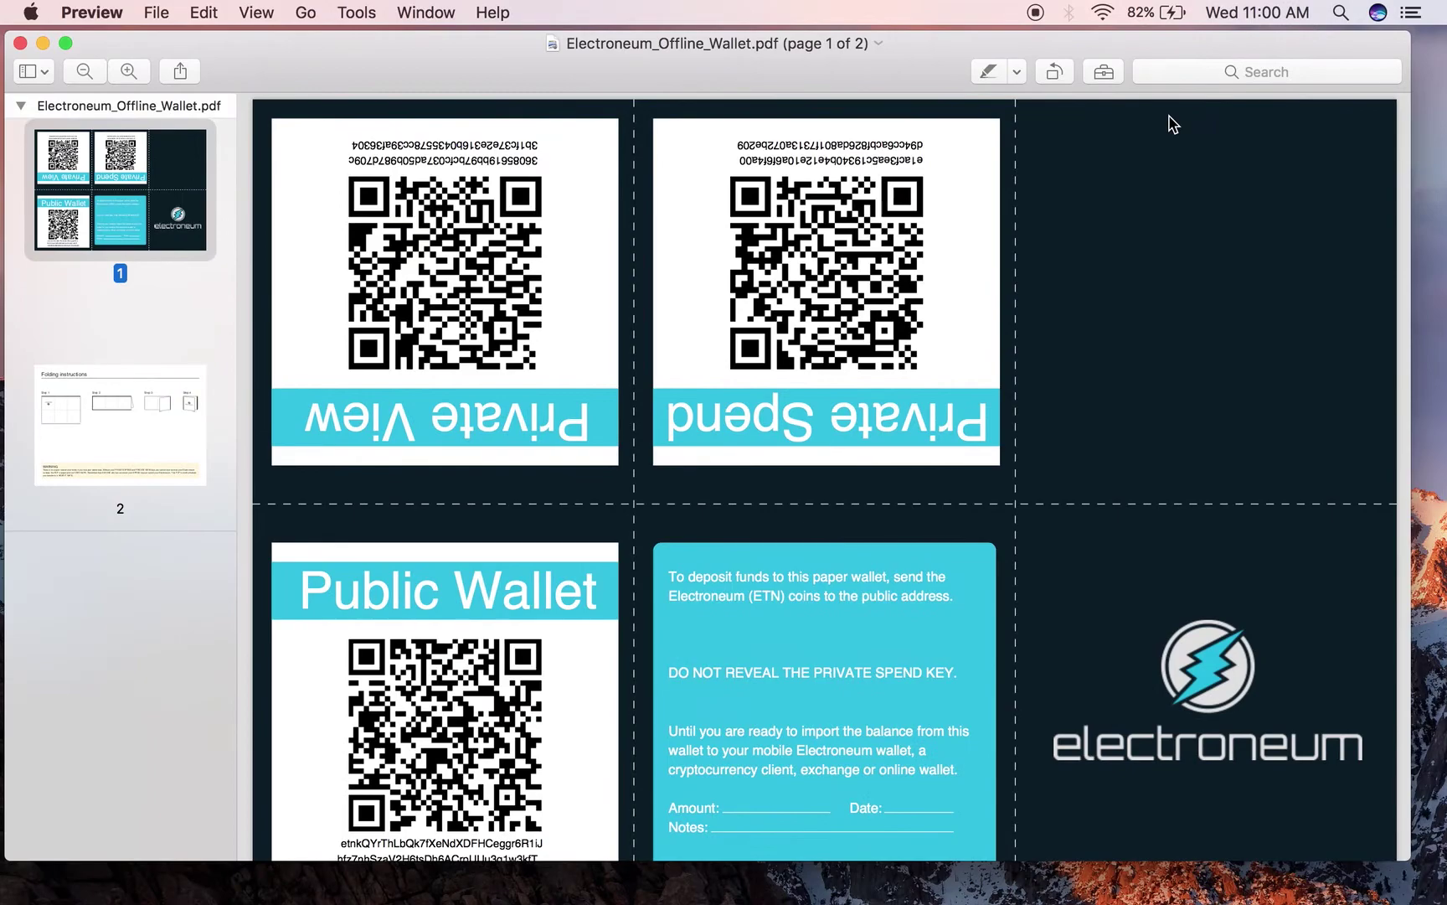
{"action": "left_click", "coordinate": [872, 44]}
{"action": "key", "text": "BackSpace"}
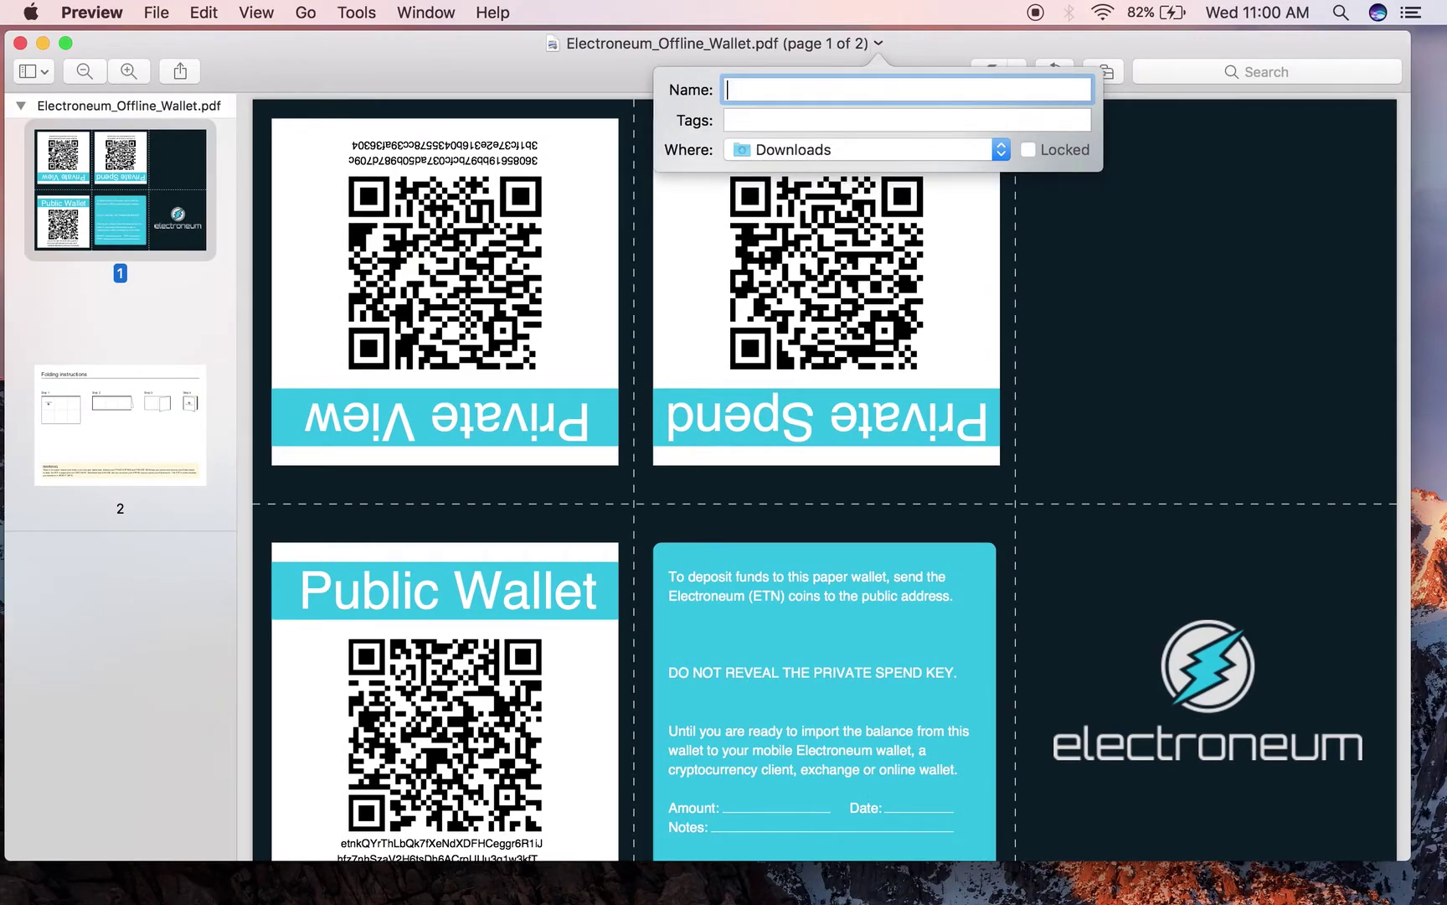
{"action": "type", "text": "tutor"}
{"action": "type", "text": "ial"}
{"action": "key", "text": "Return"}
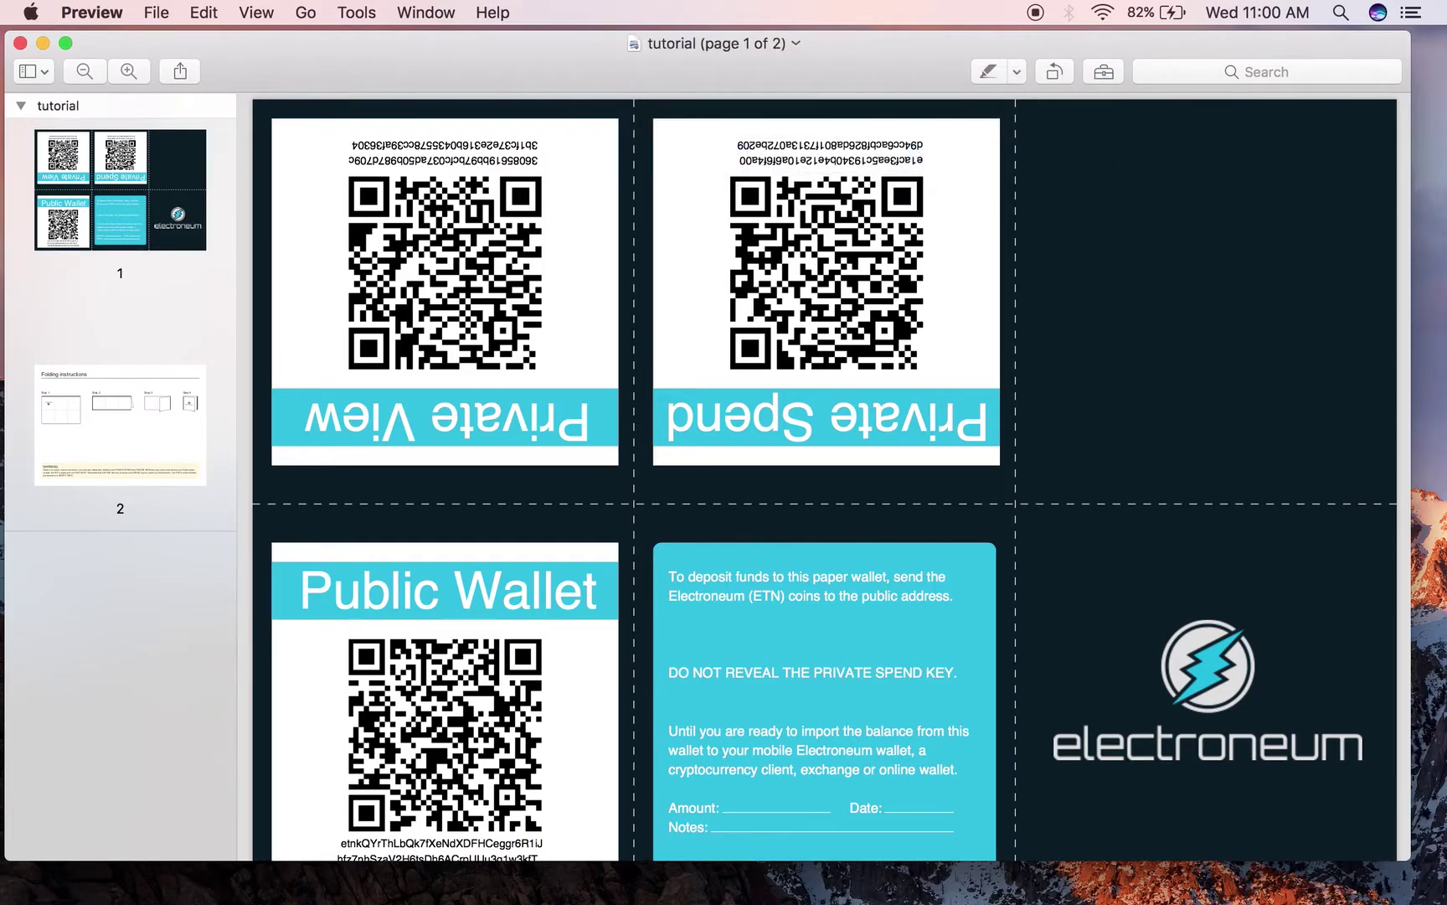
Step: Copy the public wallet address from the PDF and paste it into a new note
{"action": "scroll", "coordinate": [770, 539], "scroll_direction": "down", "scroll_amount": 3}
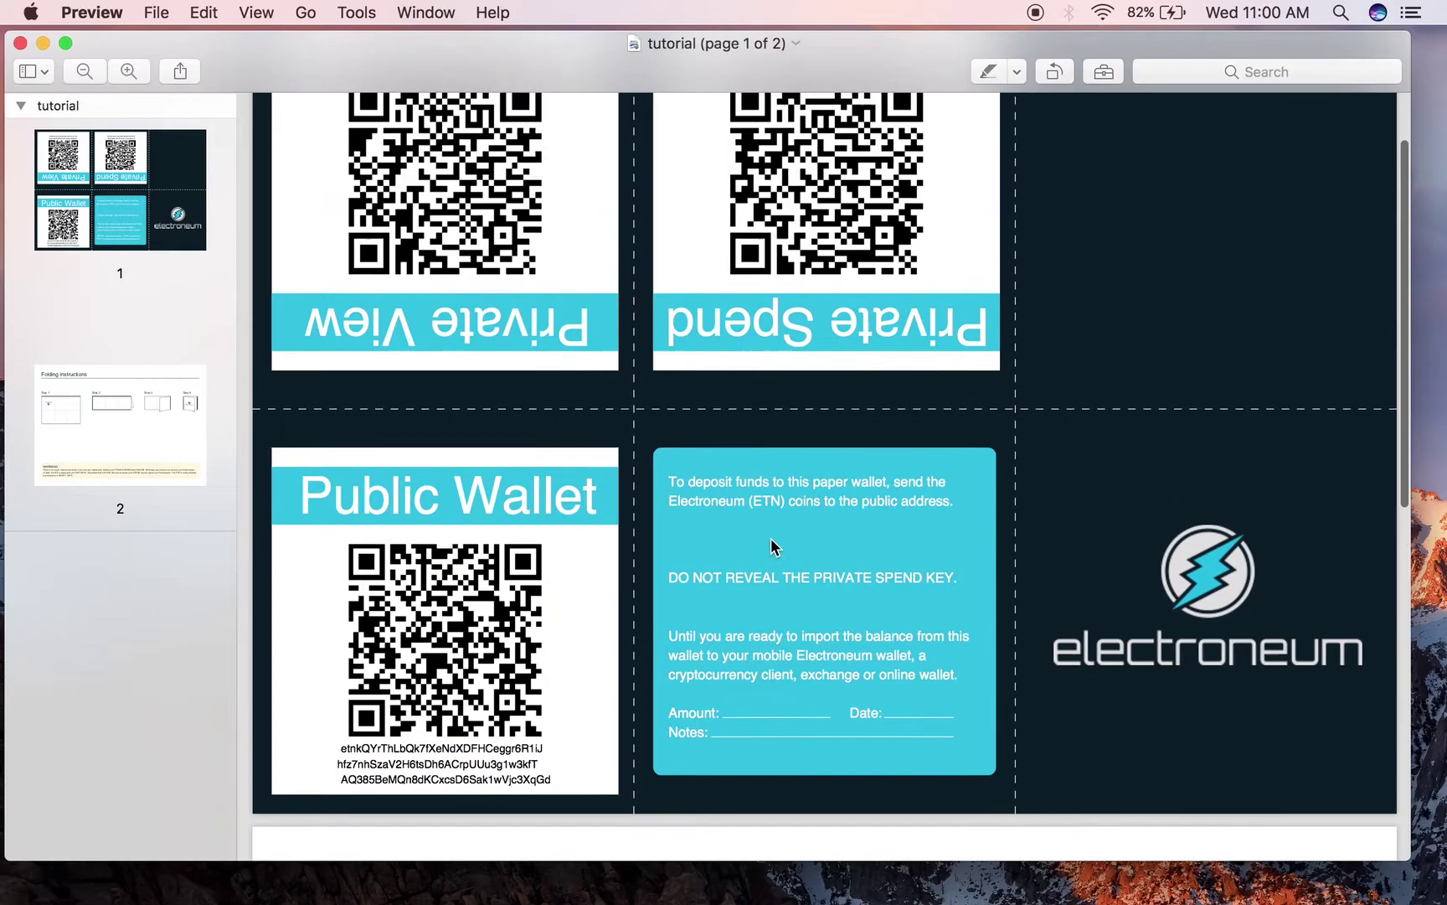
{"action": "scroll", "coordinate": [770, 546], "scroll_direction": "up", "scroll_amount": 3}
{"action": "scroll", "coordinate": [770, 538], "scroll_direction": "down", "scroll_amount": 2}
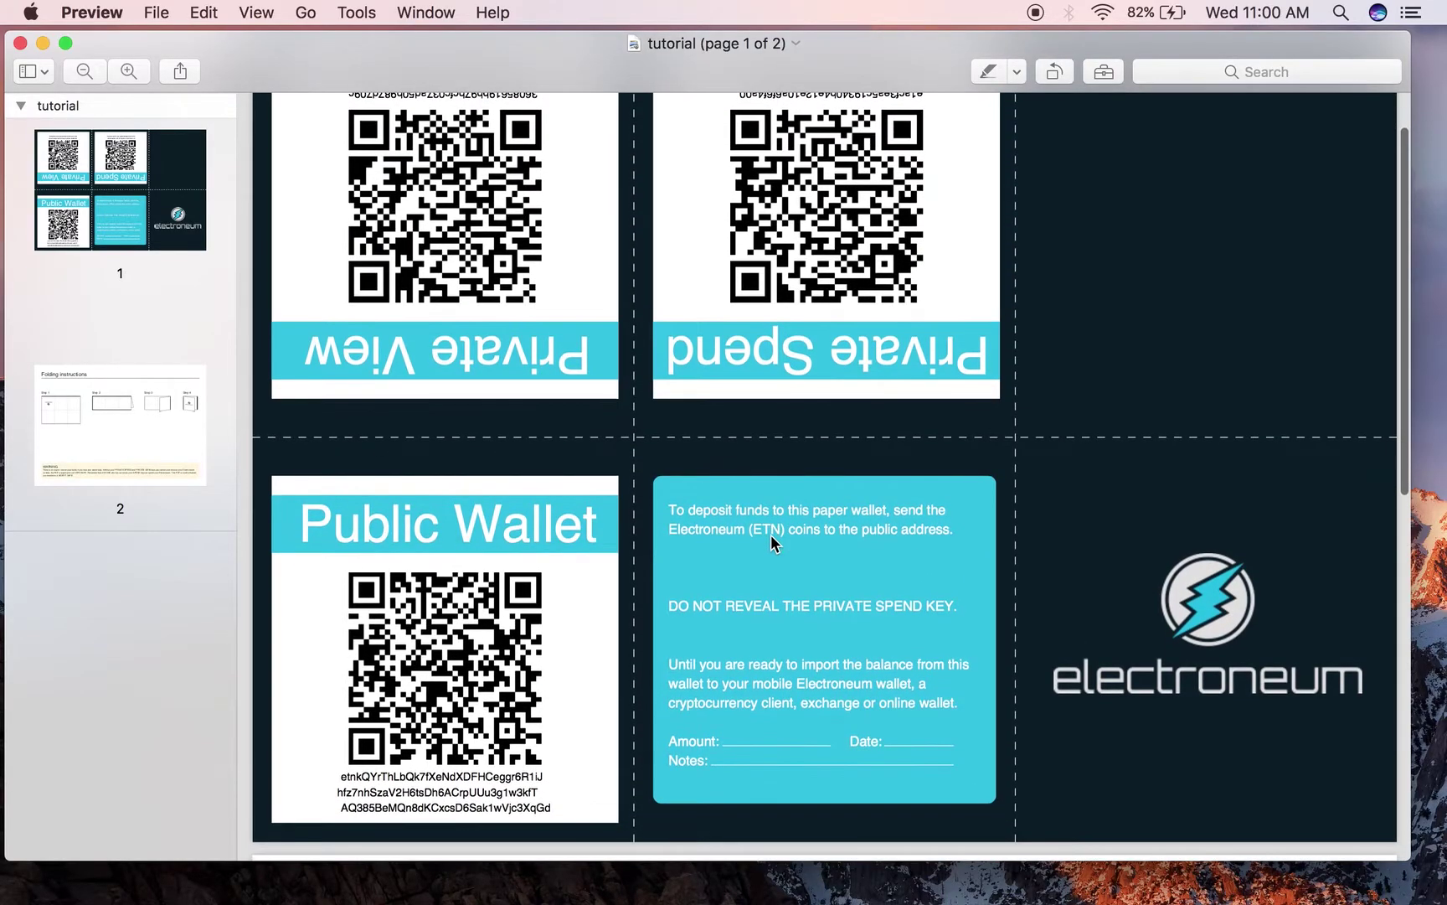
{"action": "scroll", "coordinate": [453, 425], "scroll_direction": "up", "scroll_amount": 2}
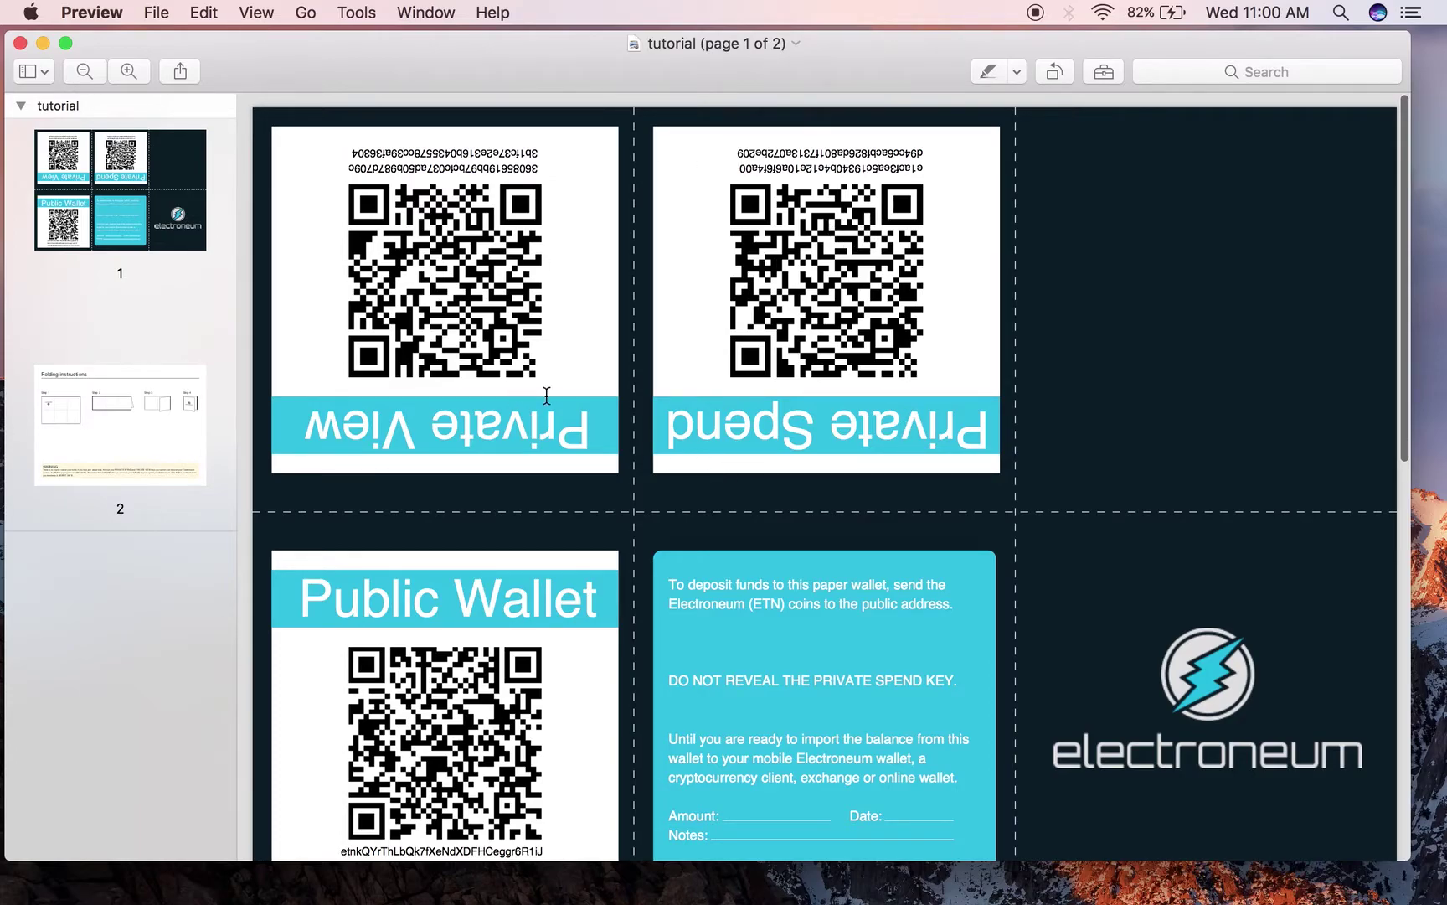
{"action": "left_click_drag", "start_coordinate": [539, 171], "coordinate": [354, 154]}
{"action": "left_click", "coordinate": [832, 153]}
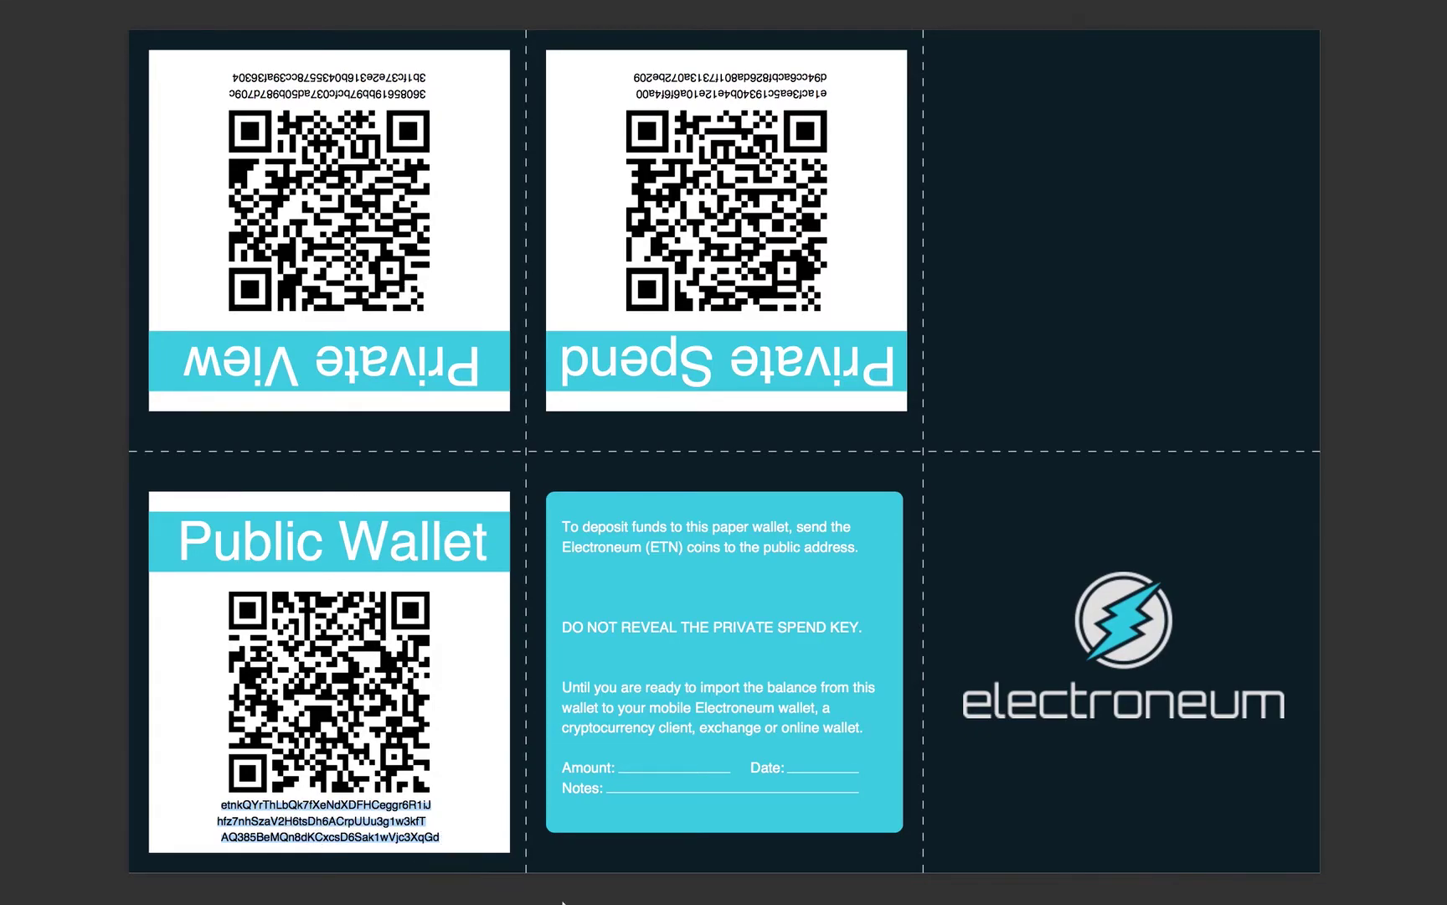
{"action": "mouse_move", "coordinate": [584, 901]}
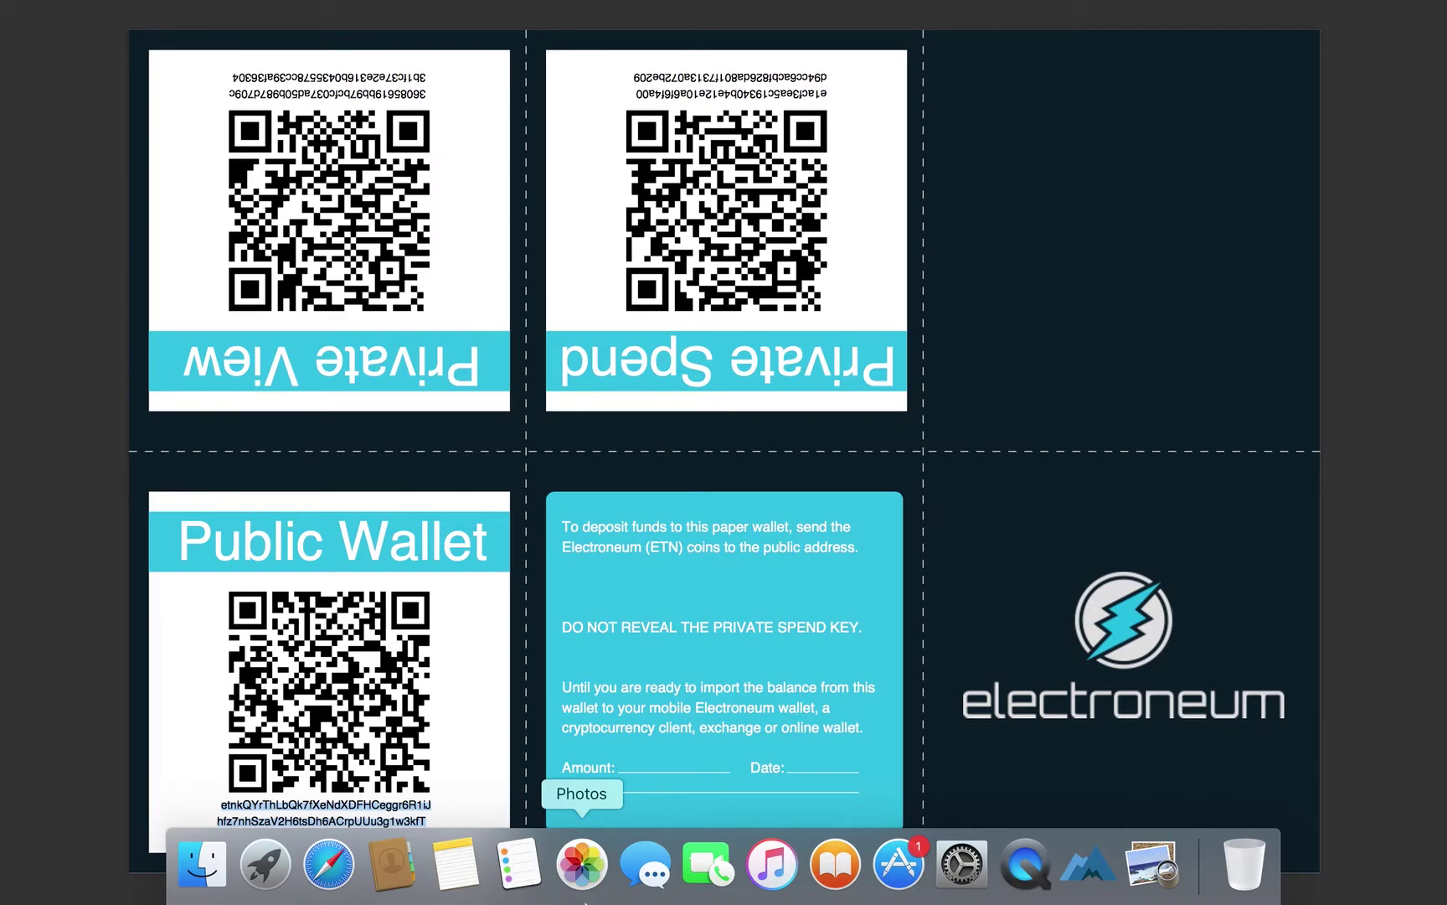
{"action": "key", "text": "super+v"}
{"action": "key", "text": "Return"}
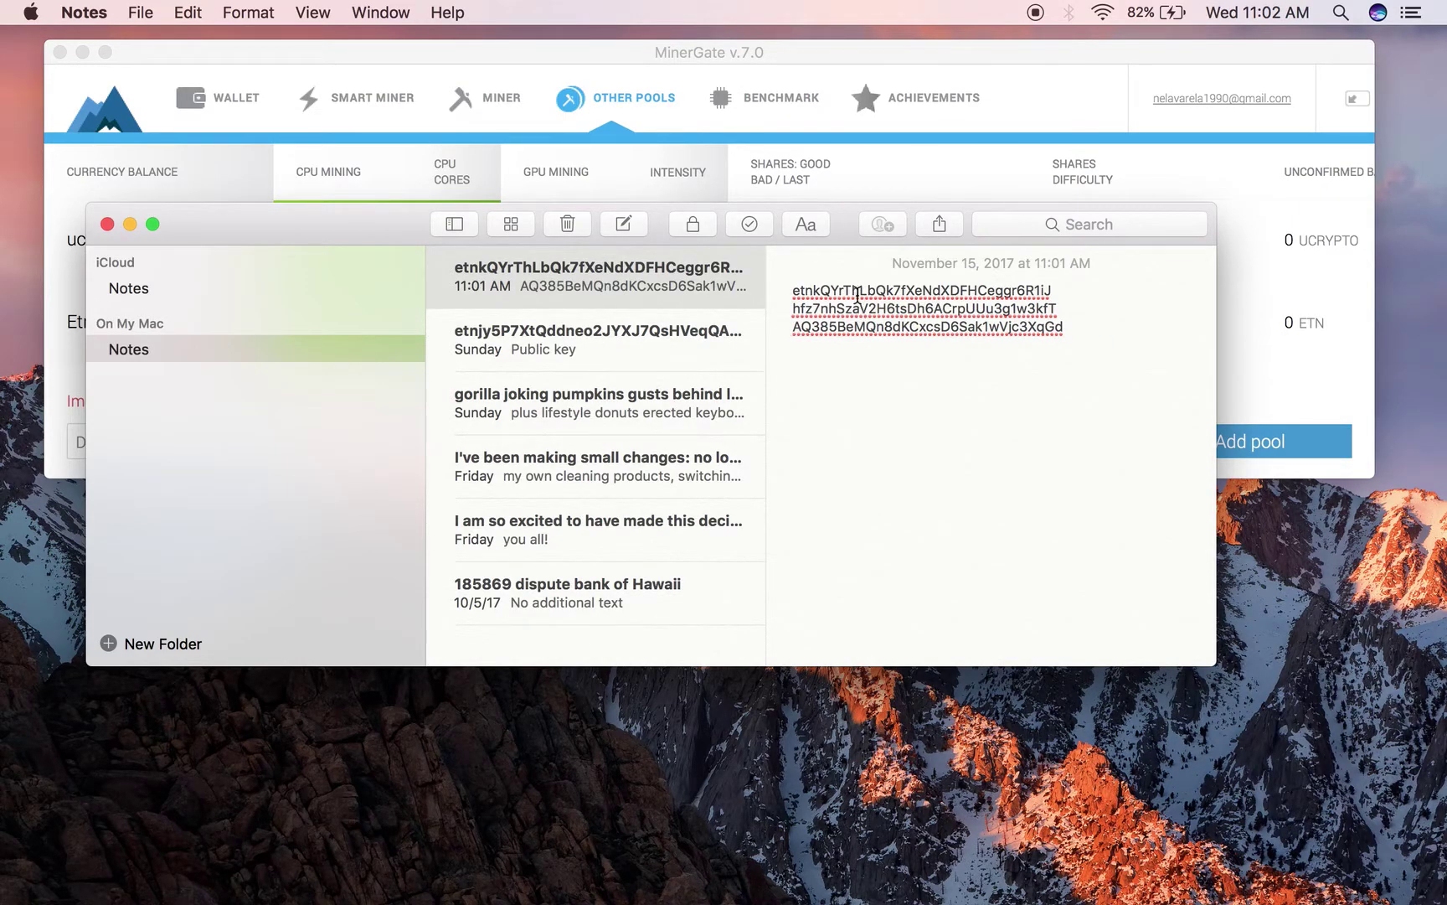
Step: Join the broken wallet address lines in the note into one continuous address
{"action": "left_click", "coordinate": [794, 309]}
{"action": "key", "text": "BackSpace"}
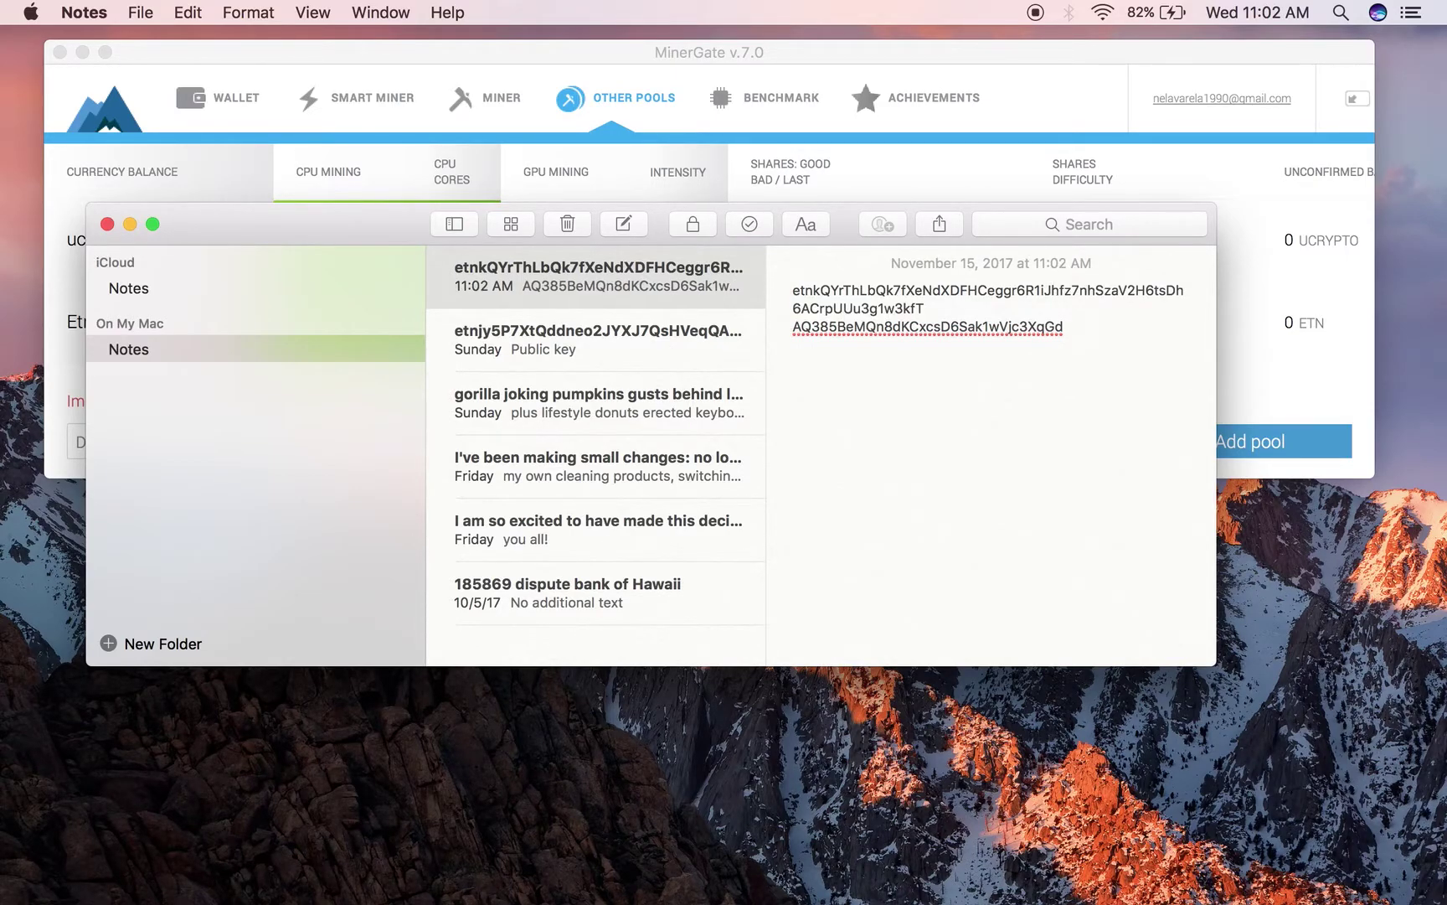
{"action": "left_click", "coordinate": [796, 327]}
{"action": "key", "text": "BackSpace"}
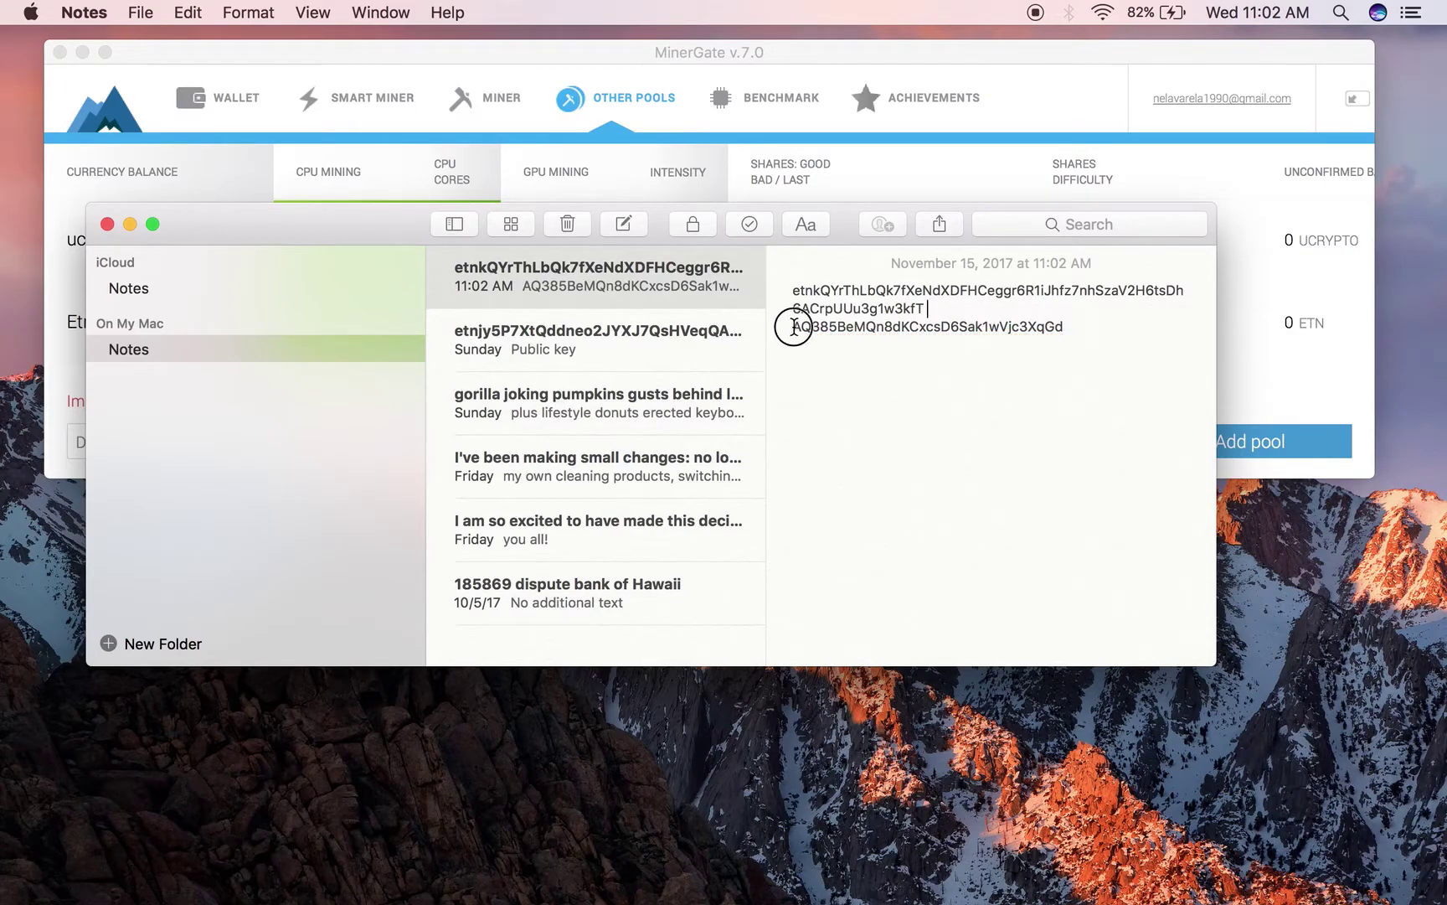
{"action": "left_click", "coordinate": [797, 329]}
{"action": "left_click", "coordinate": [797, 330]}
{"action": "key", "text": "Left"}
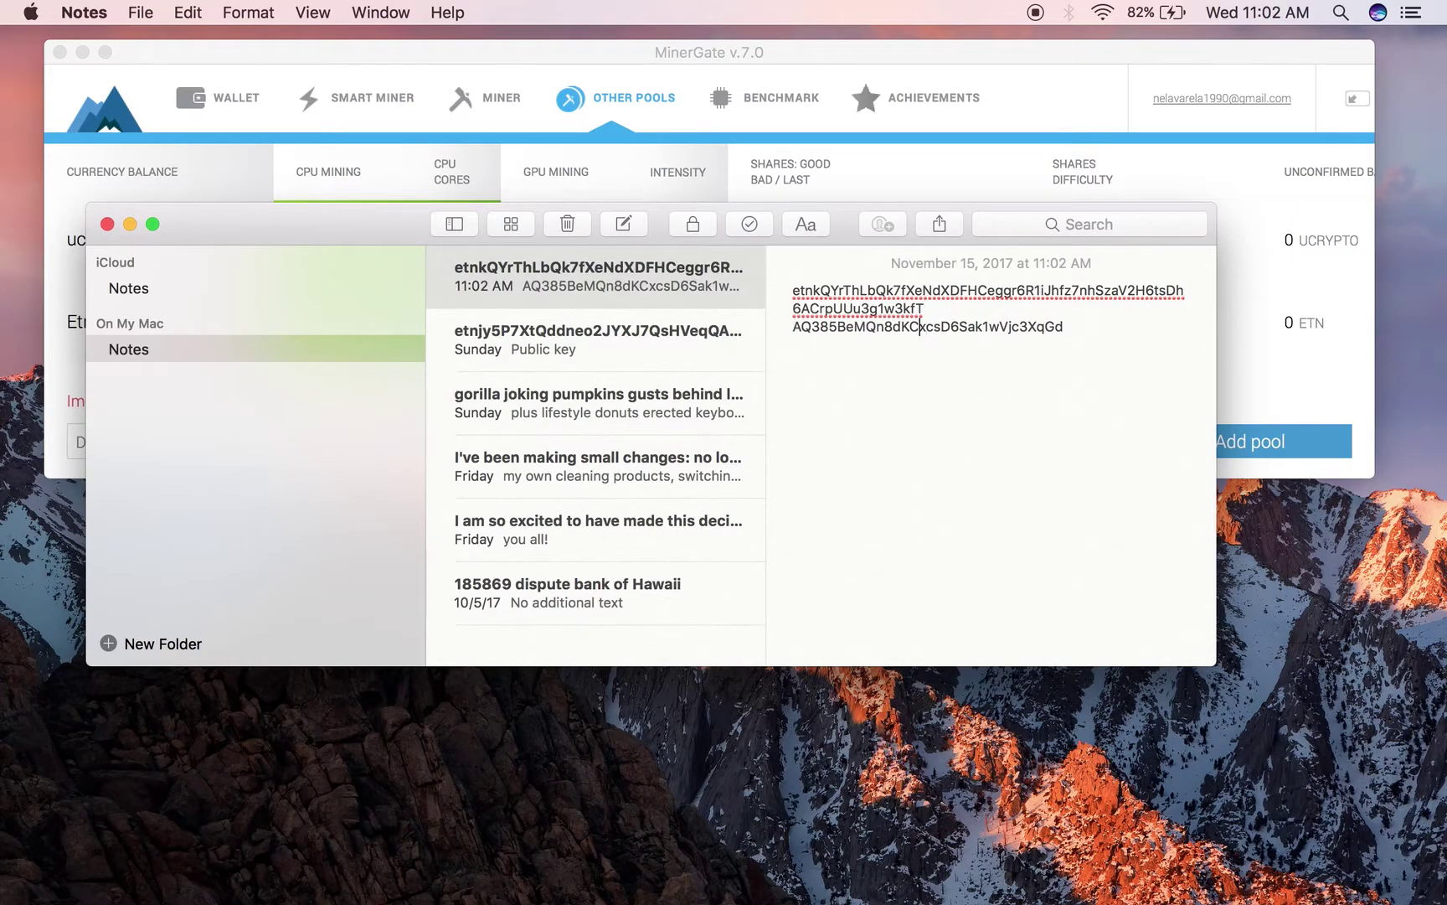
{"action": "key", "text": "Left"}
{"action": "key", "text": "Left"}
{"action": "key", "text": "Left"}
{"action": "key", "text": "BackSpace"}
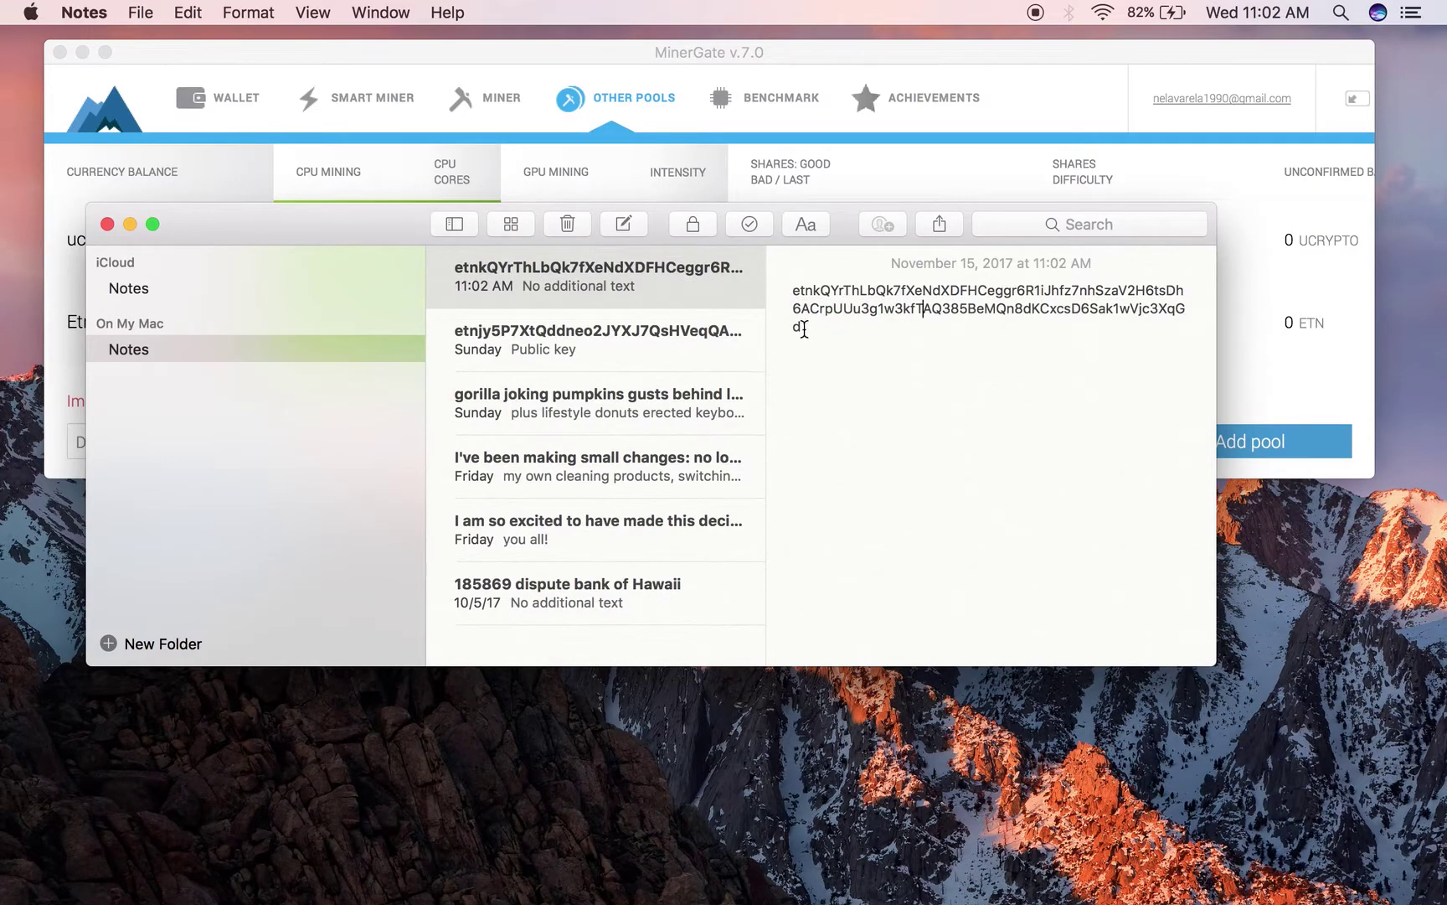
Step: Add the heading 'Wallet address:' above the address and leave Notes
{"action": "key", "text": "Return"}
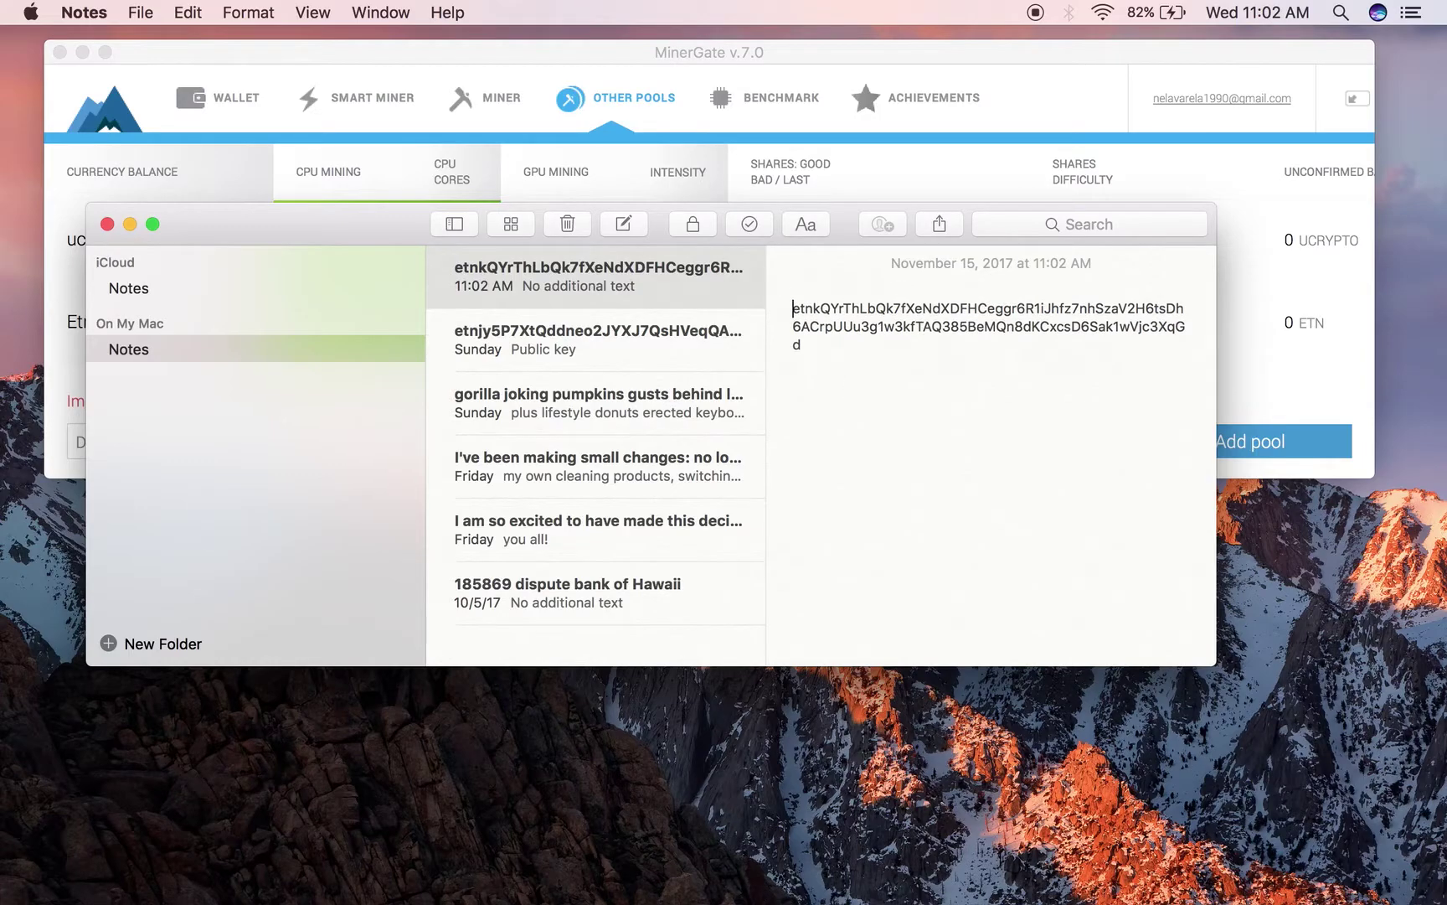
{"action": "type", "text": "Wallet d"}
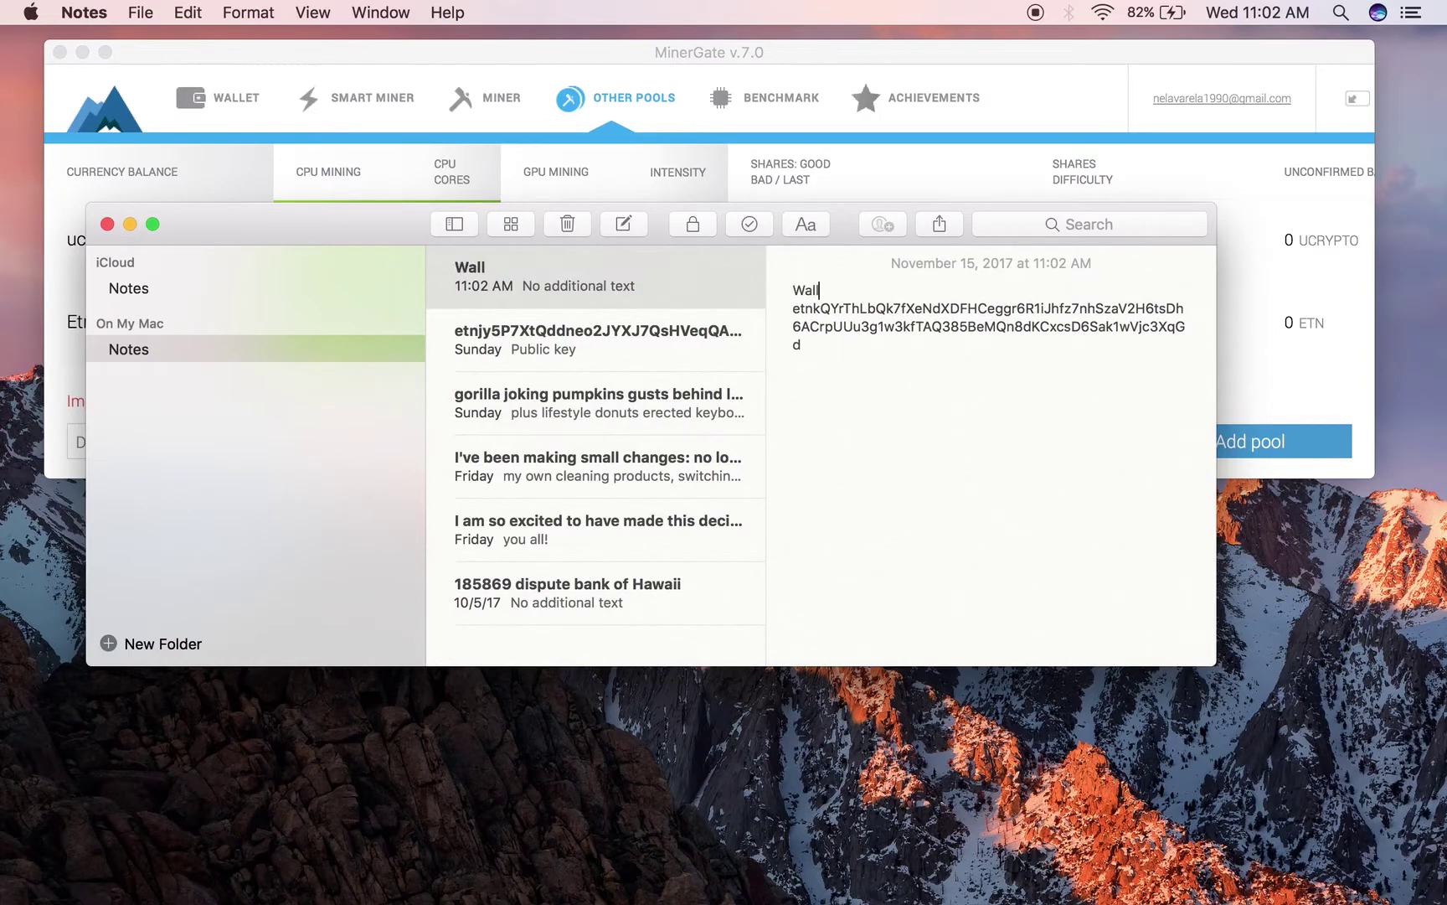
{"action": "key", "text": "BackSpace"}
{"action": "type", "text": "address:"}
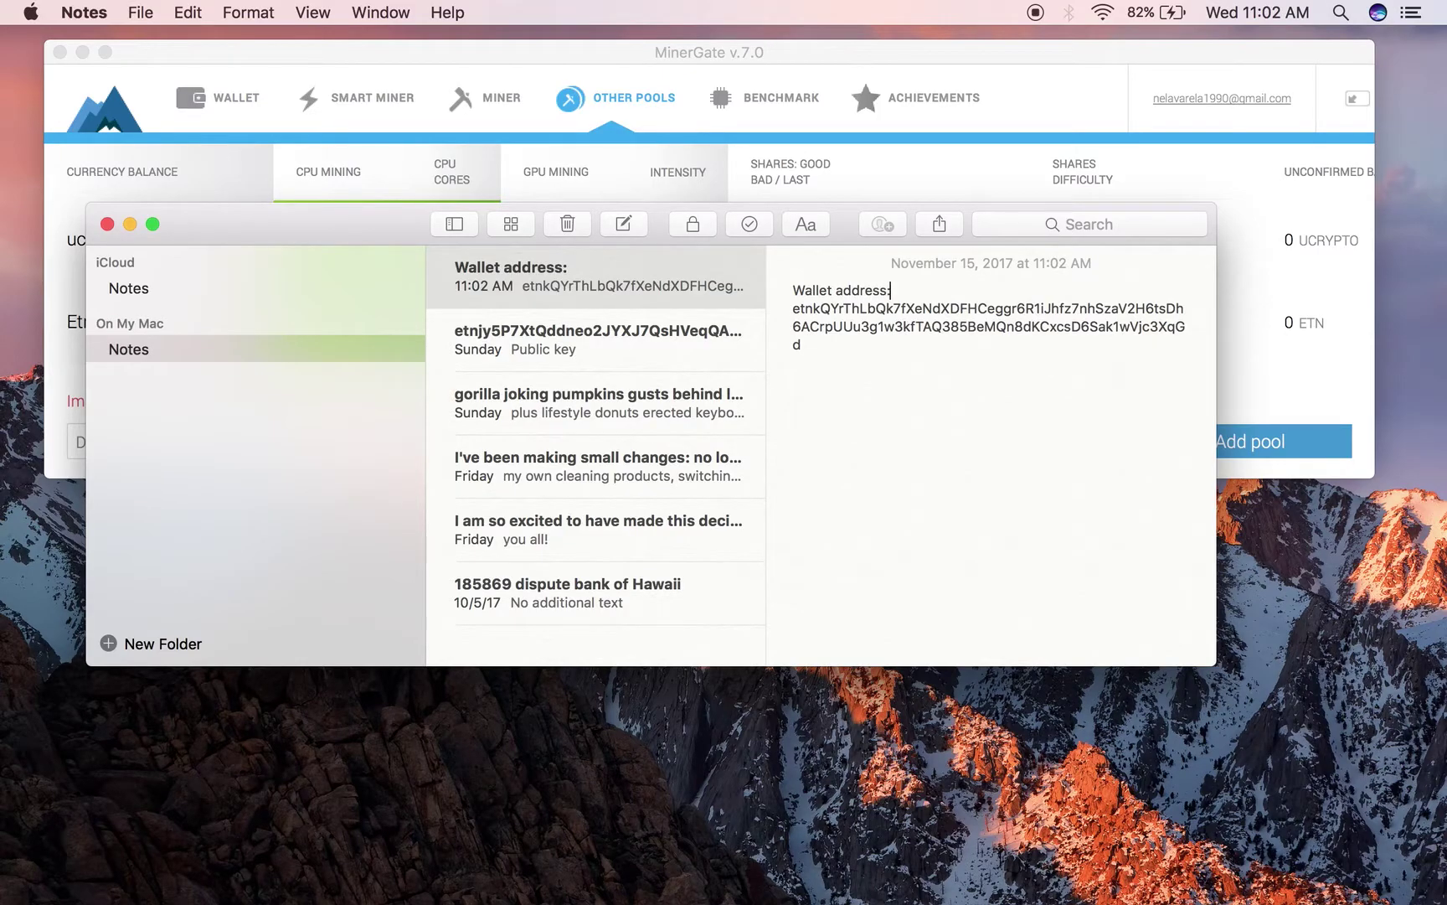
{"action": "key", "text": "Return"}
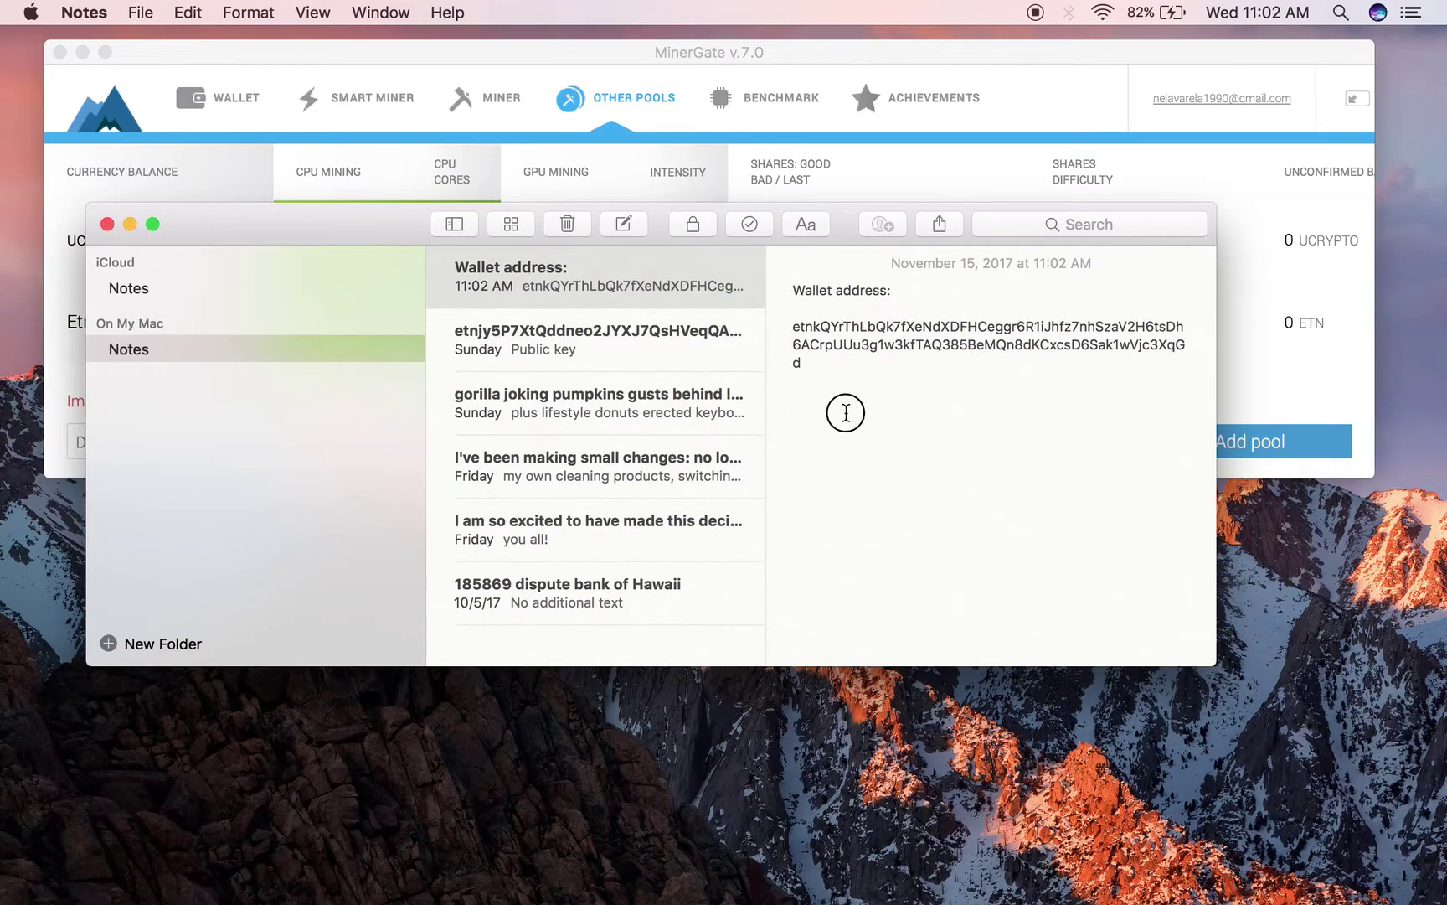
{"action": "left_click", "coordinate": [846, 412]}
{"action": "left_click", "coordinate": [871, 752]}
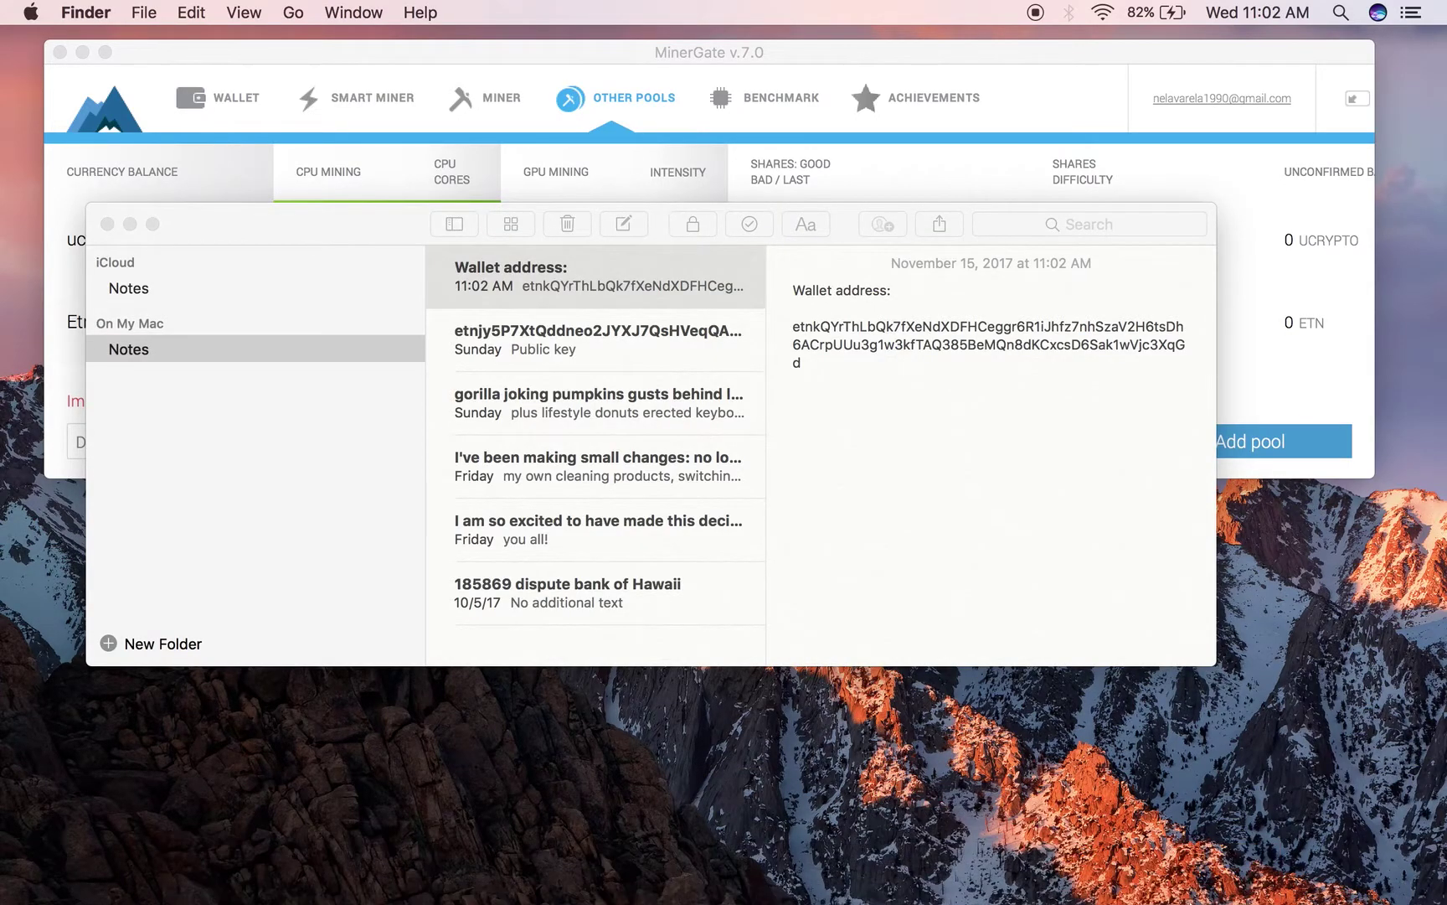
Step: Bring MinerGate's Other Pools window with ucrypto and Etn mining rows forward
{"action": "mouse_move", "coordinate": [1026, 879]}
{"action": "left_click", "coordinate": [1106, 871]}
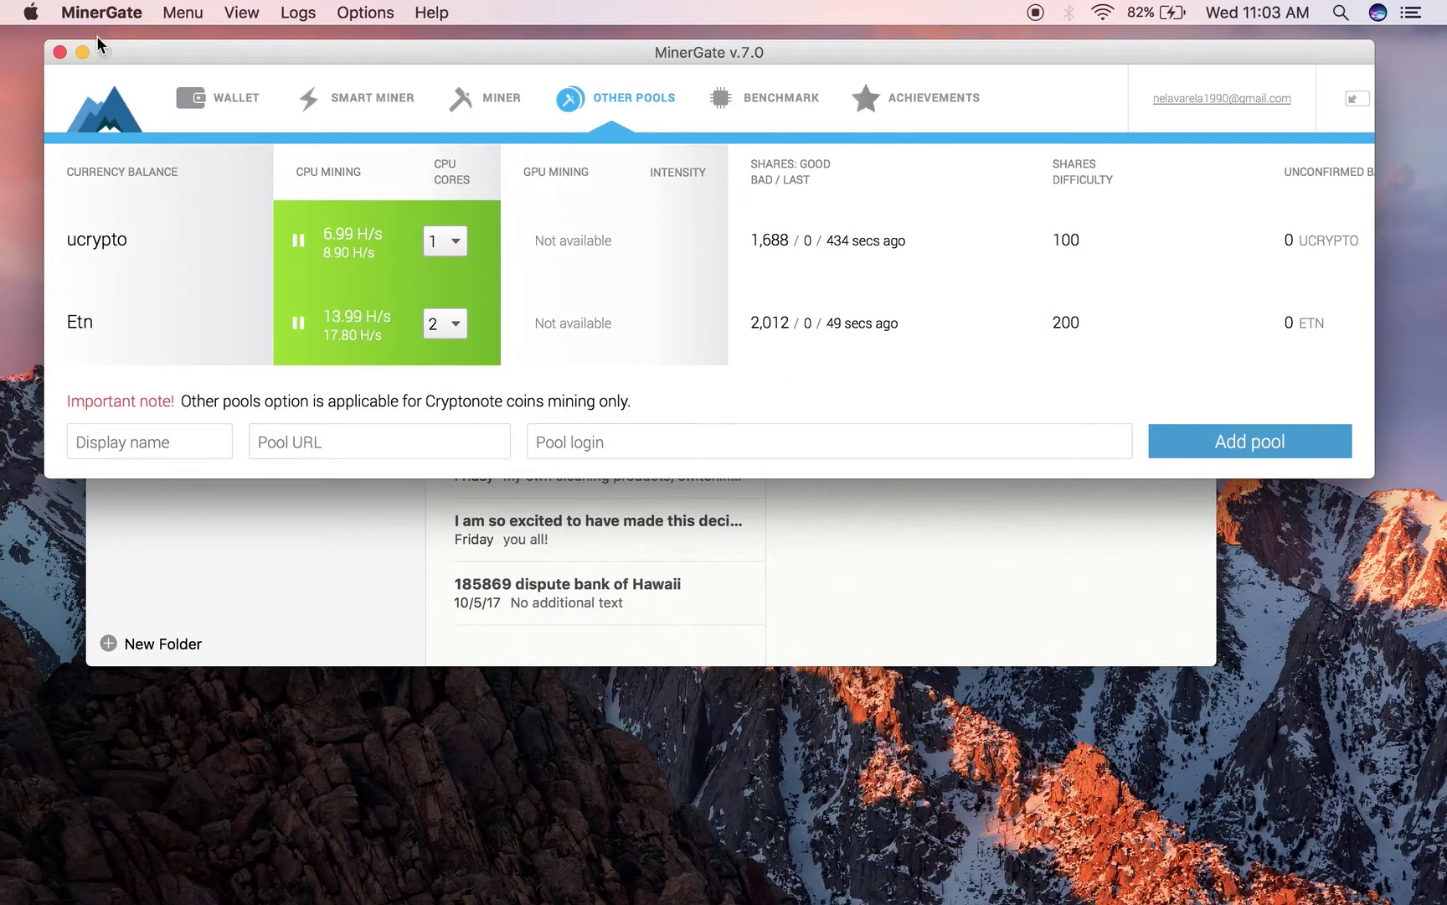
Step: Hide MinerGate and load google.com in Safari, leaving the wallet generator page
{"action": "left_click", "coordinate": [80, 52]}
{"action": "left_click", "coordinate": [297, 859]}
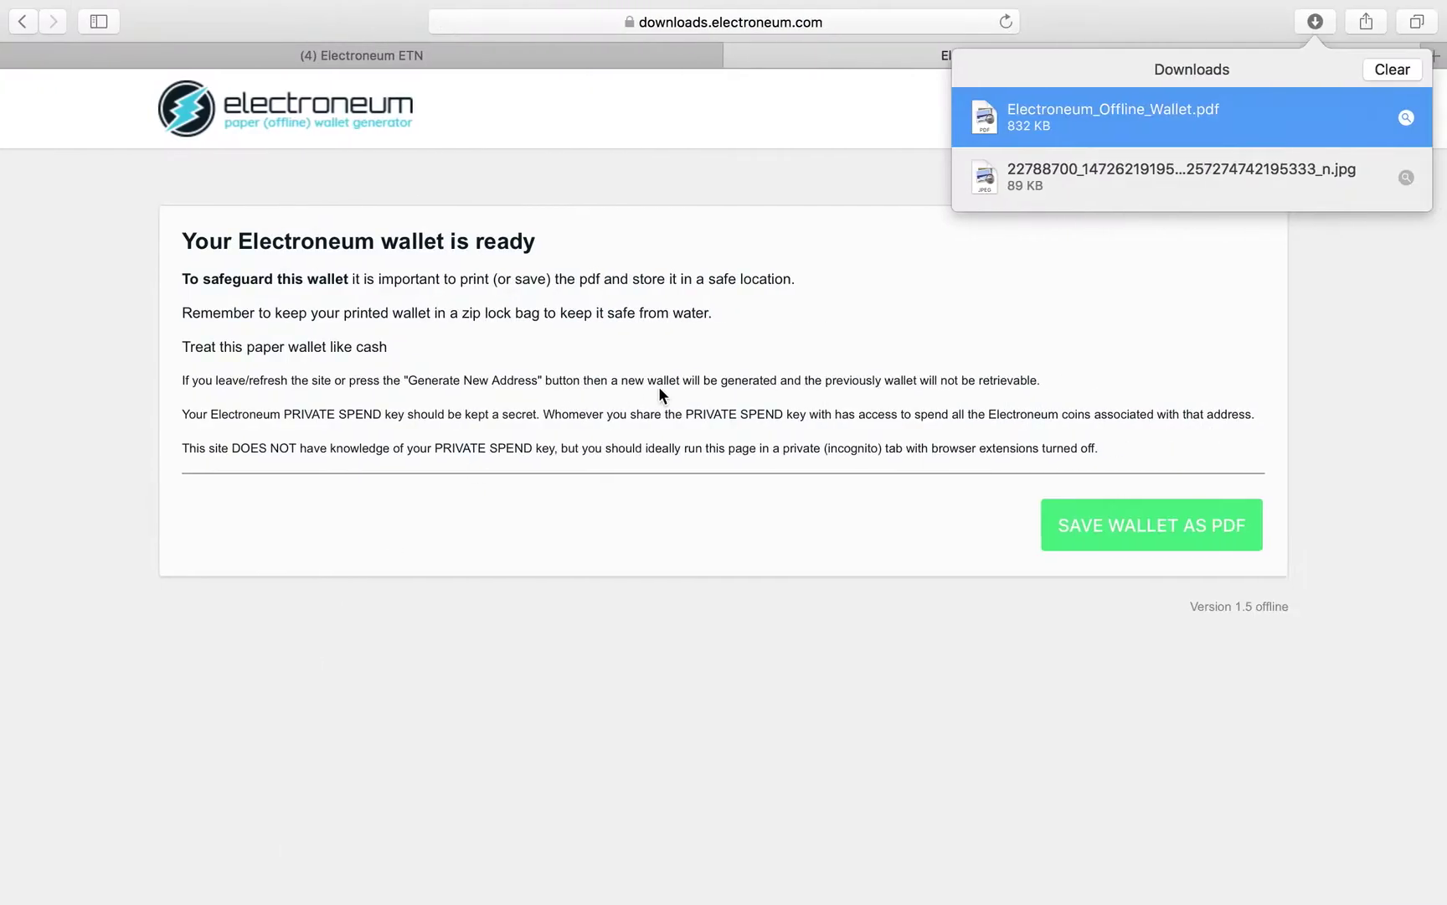
{"action": "left_click", "coordinate": [867, 49]}
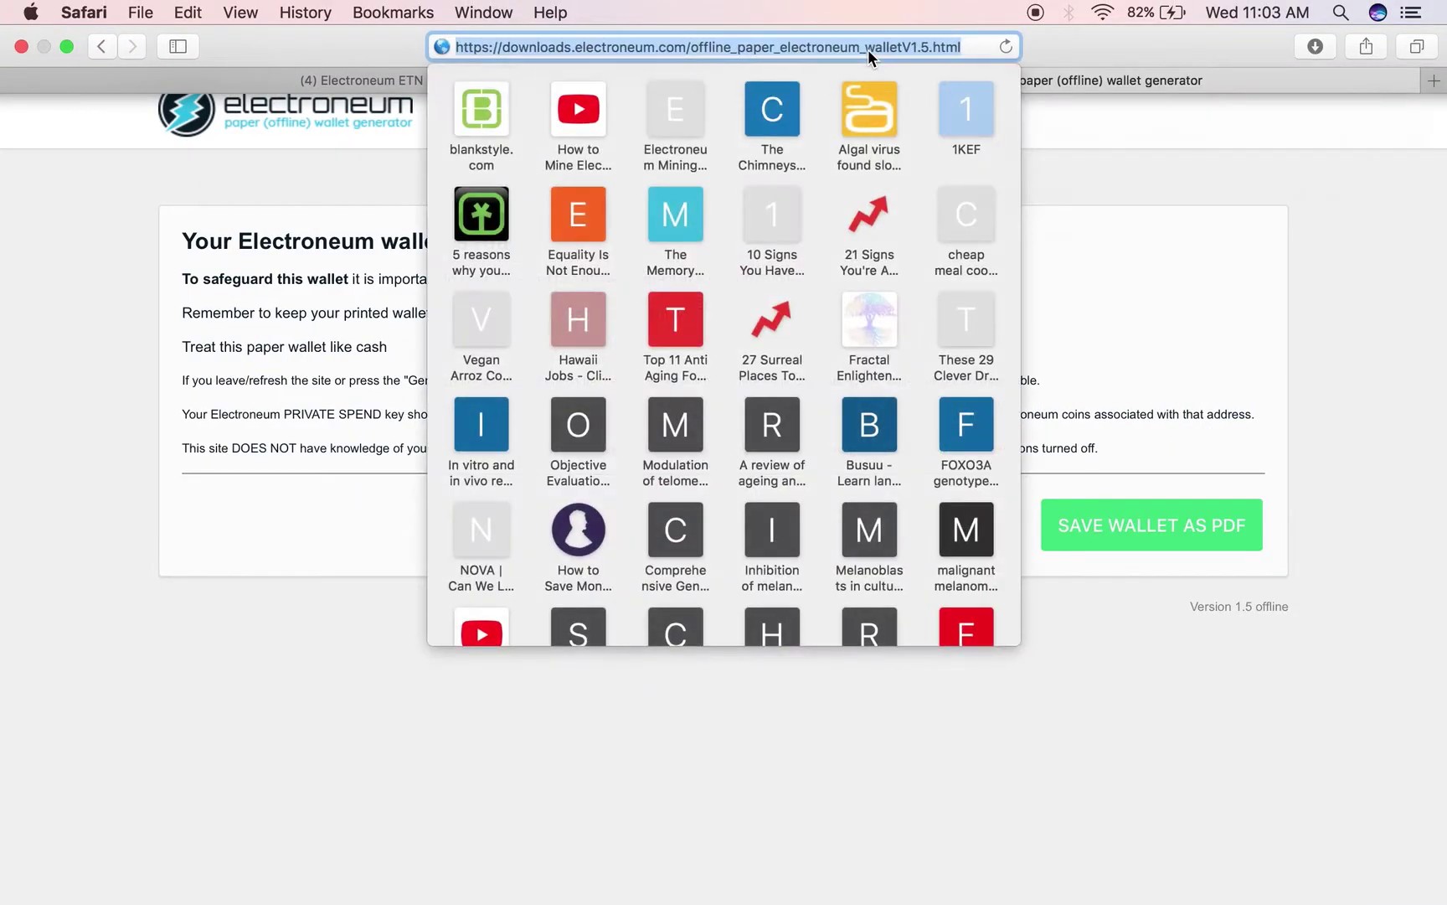
{"action": "key", "text": "BackSpace"}
{"action": "type", "text": "google.com"}
{"action": "key", "text": "Return"}
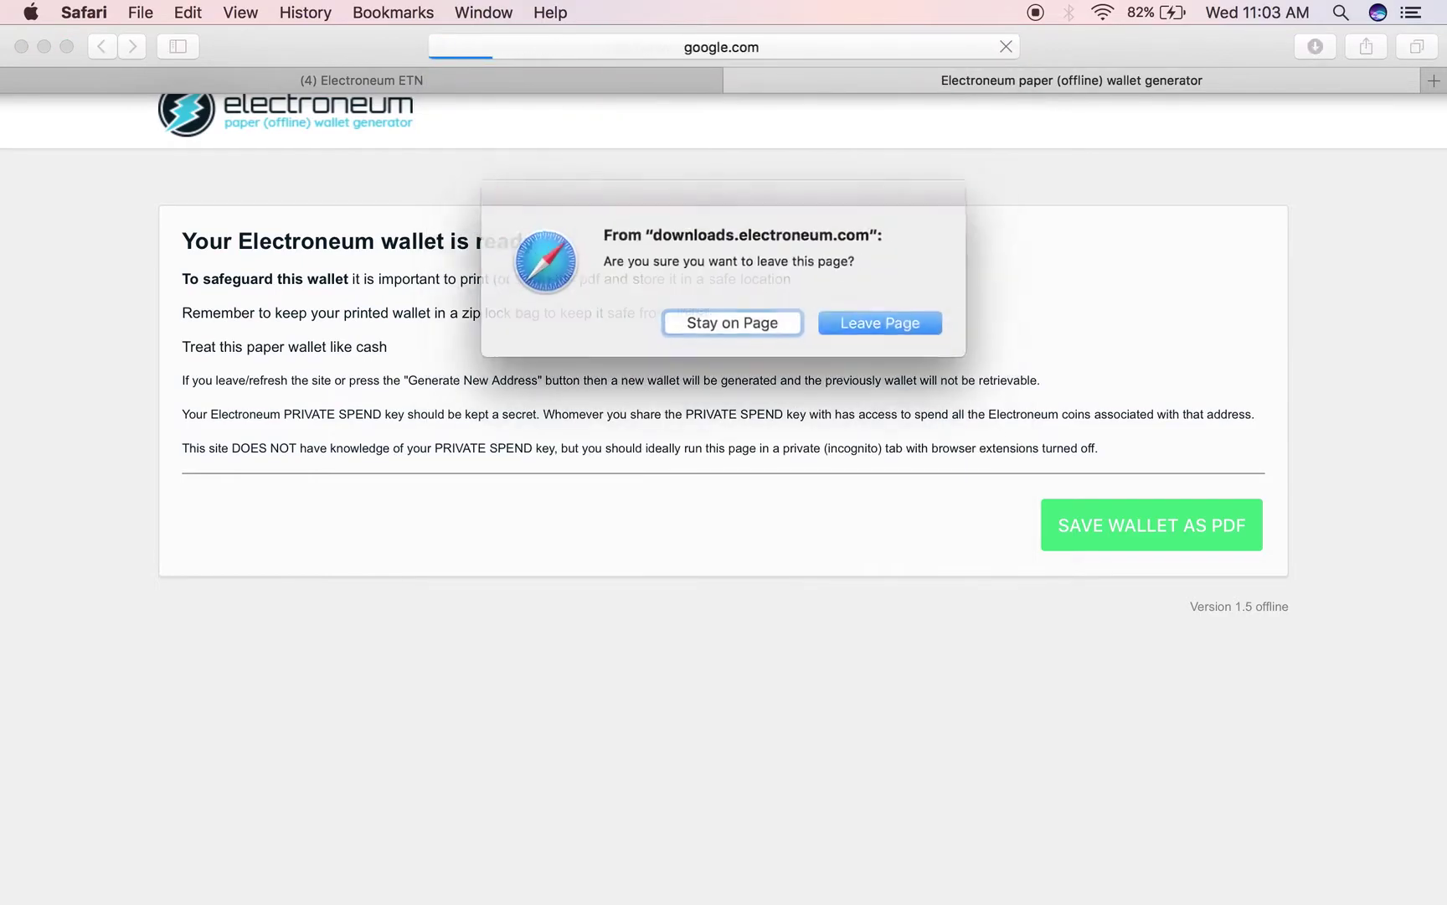
{"action": "left_click", "coordinate": [903, 327]}
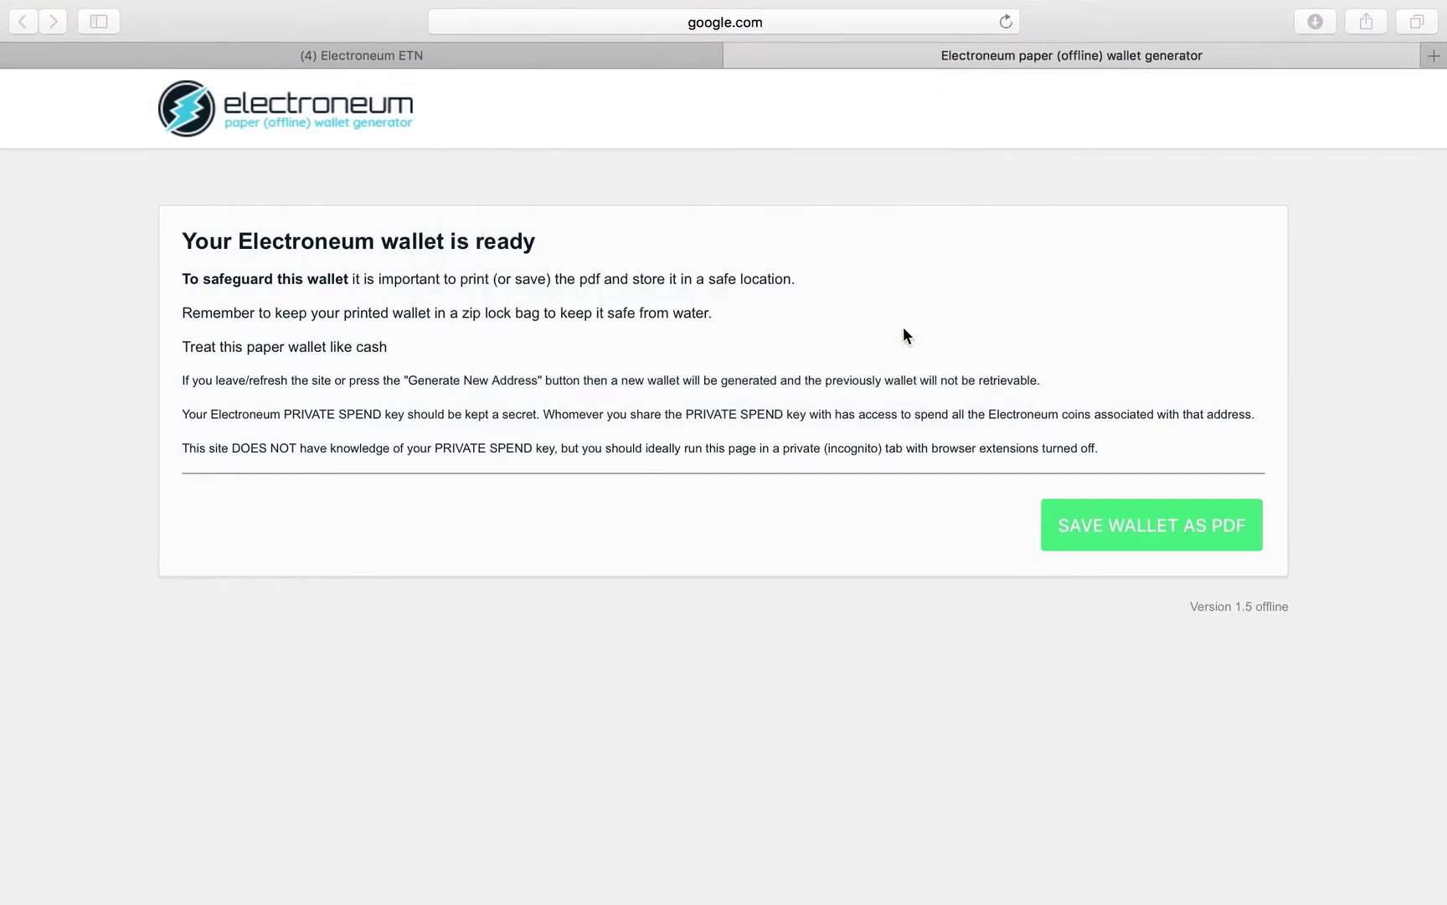
Step: Search Google for 'minergate' and open the official minergate.com result
{"action": "type", "text": "mier"}
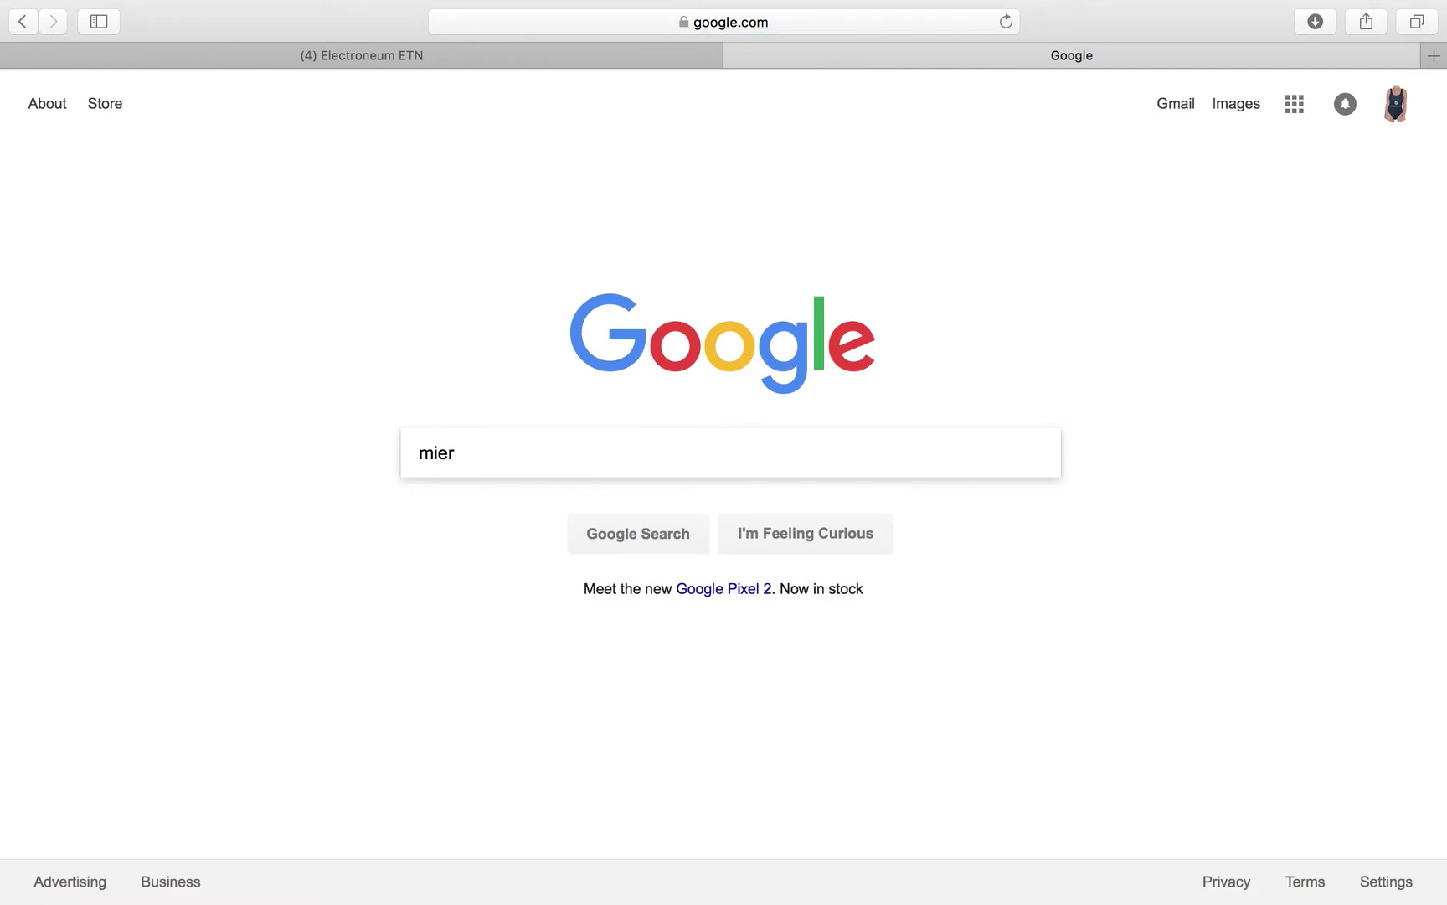
{"action": "key", "text": "BackSpace"}
{"action": "key", "text": "BackSpace"}
{"action": "type", "text": "nergate"}
{"action": "key", "text": "Return"}
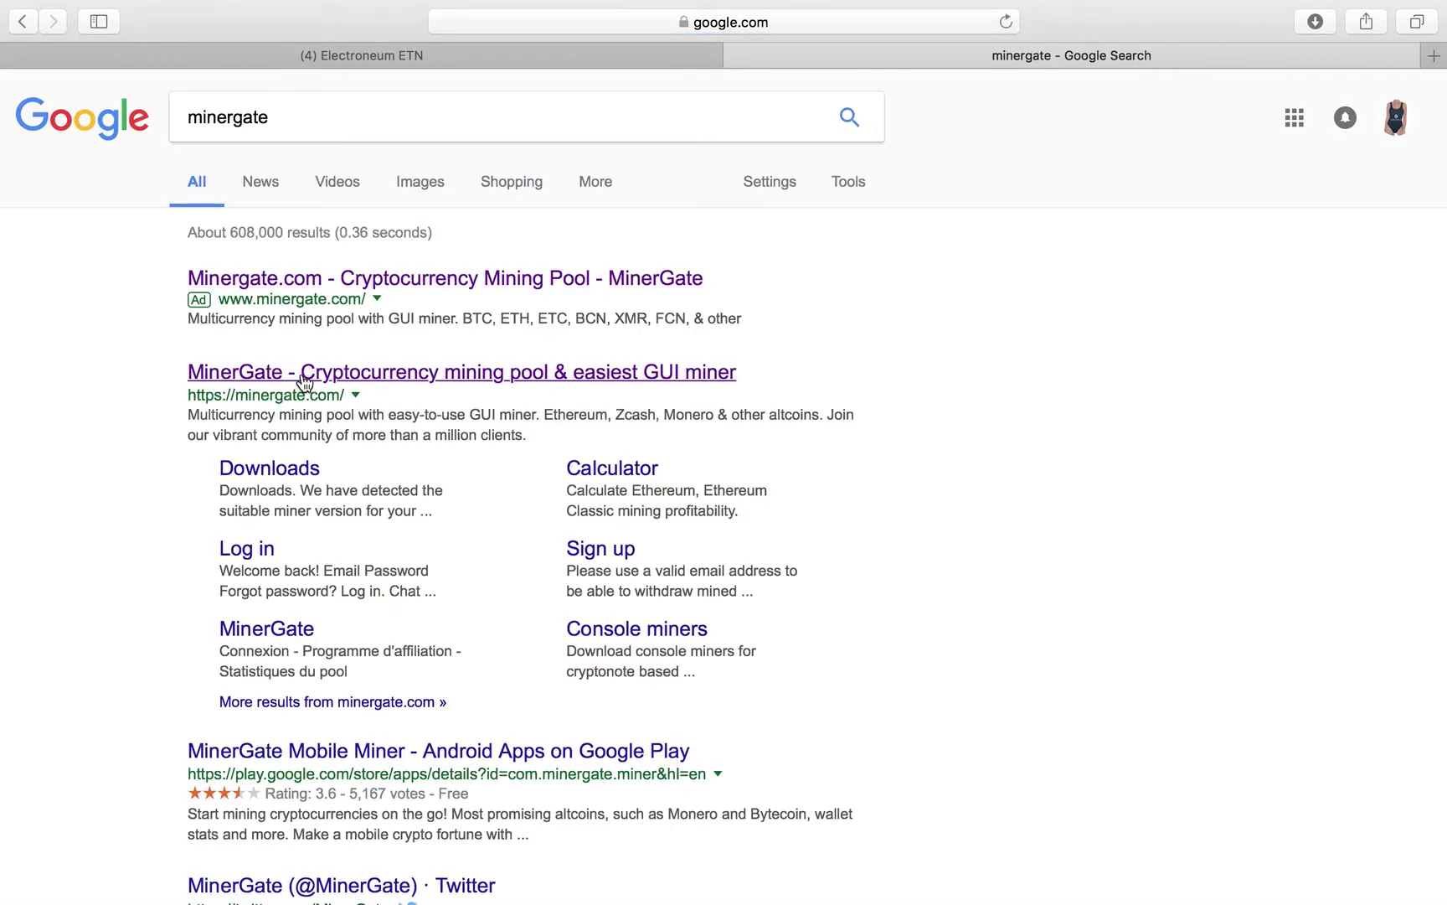
{"action": "left_click", "coordinate": [305, 383]}
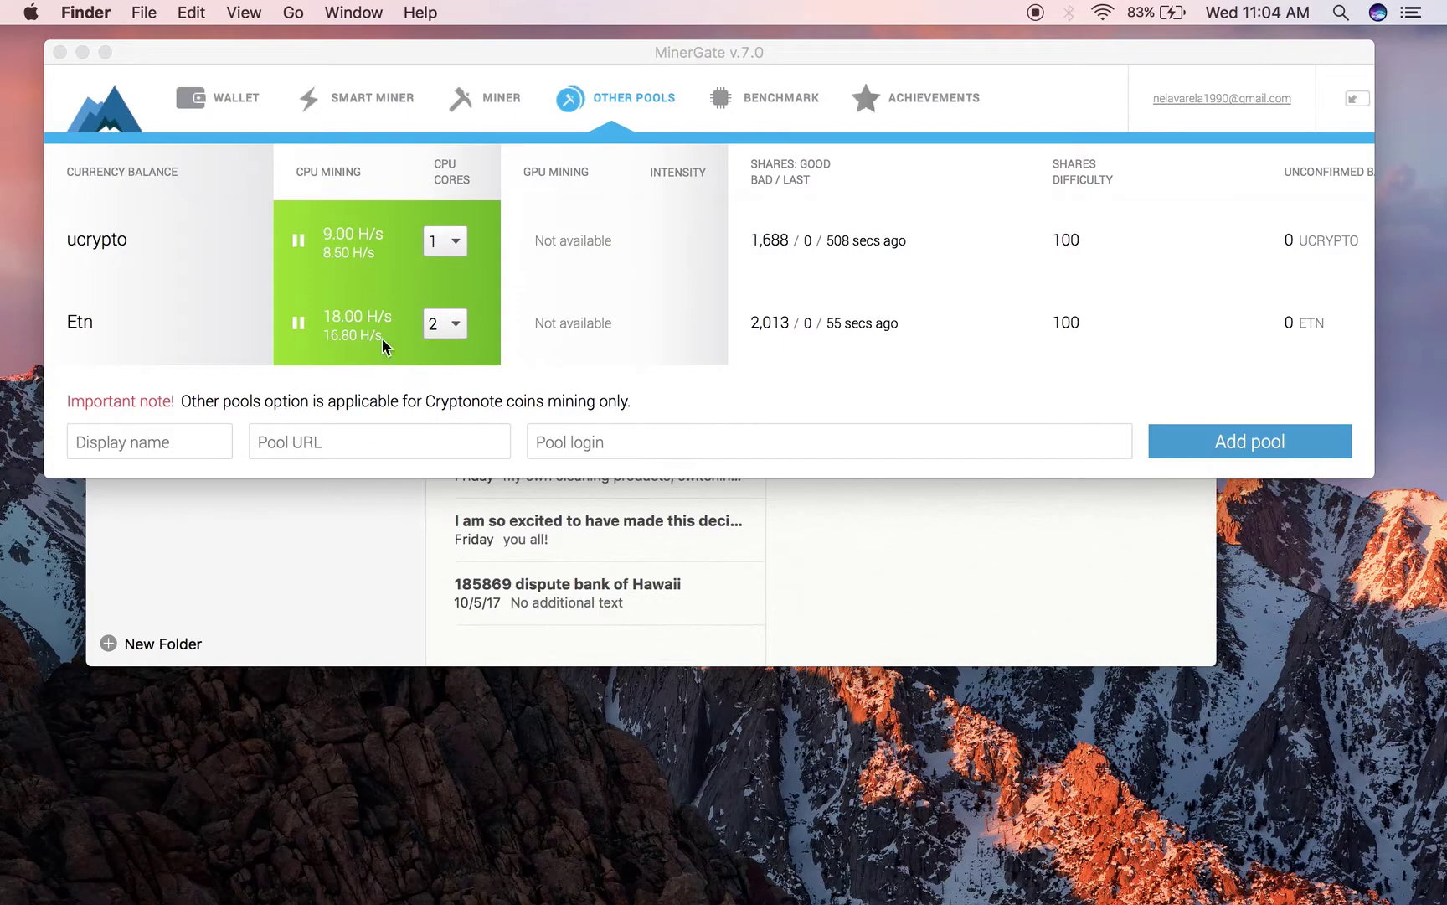
{"action": "left_click", "coordinate": [33, 12]}
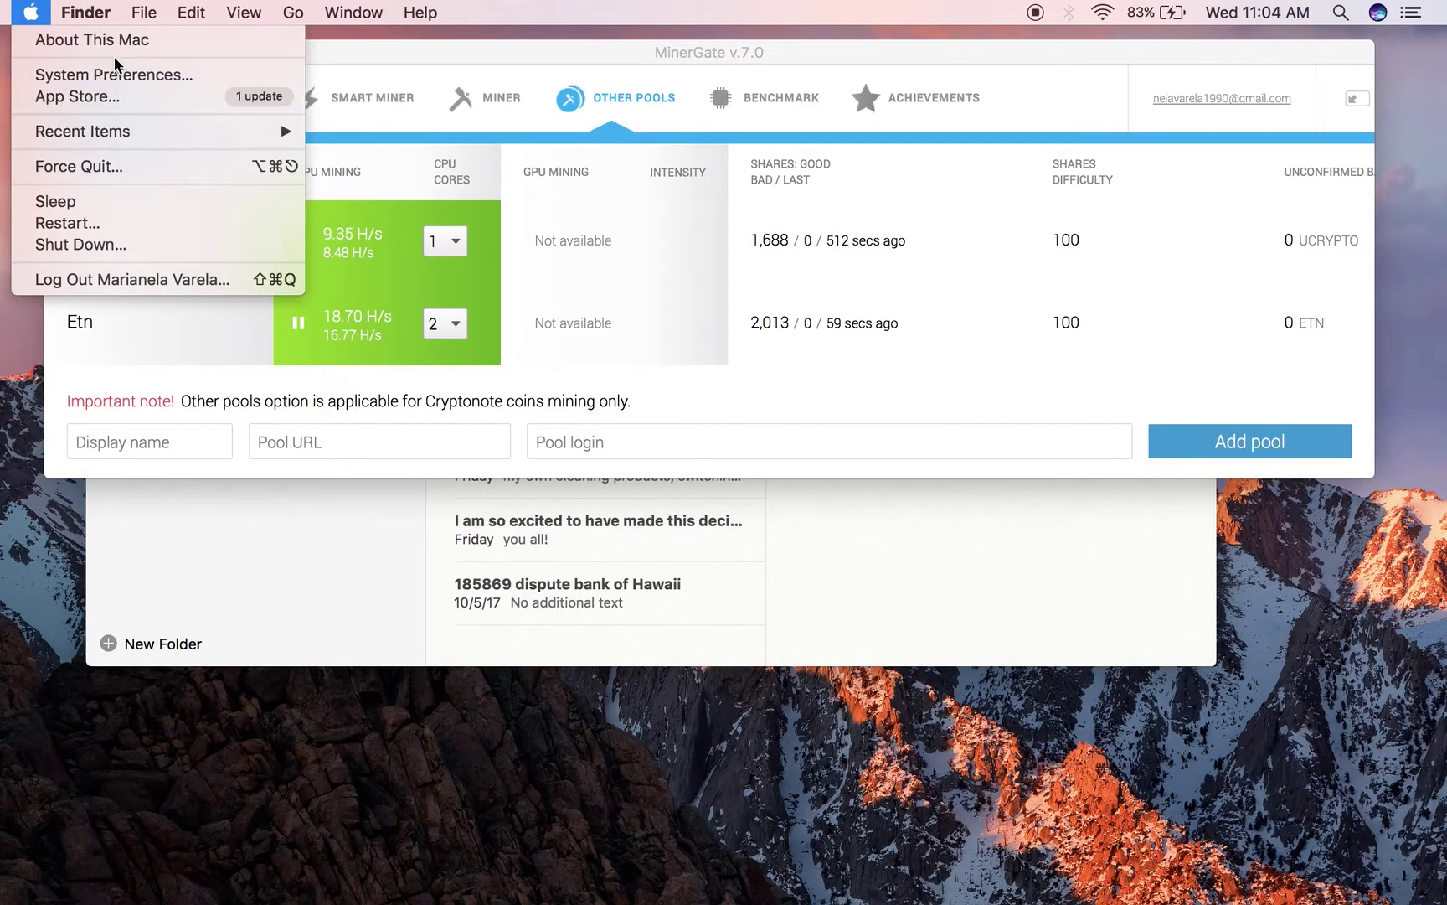
{"action": "left_click", "coordinate": [136, 75]}
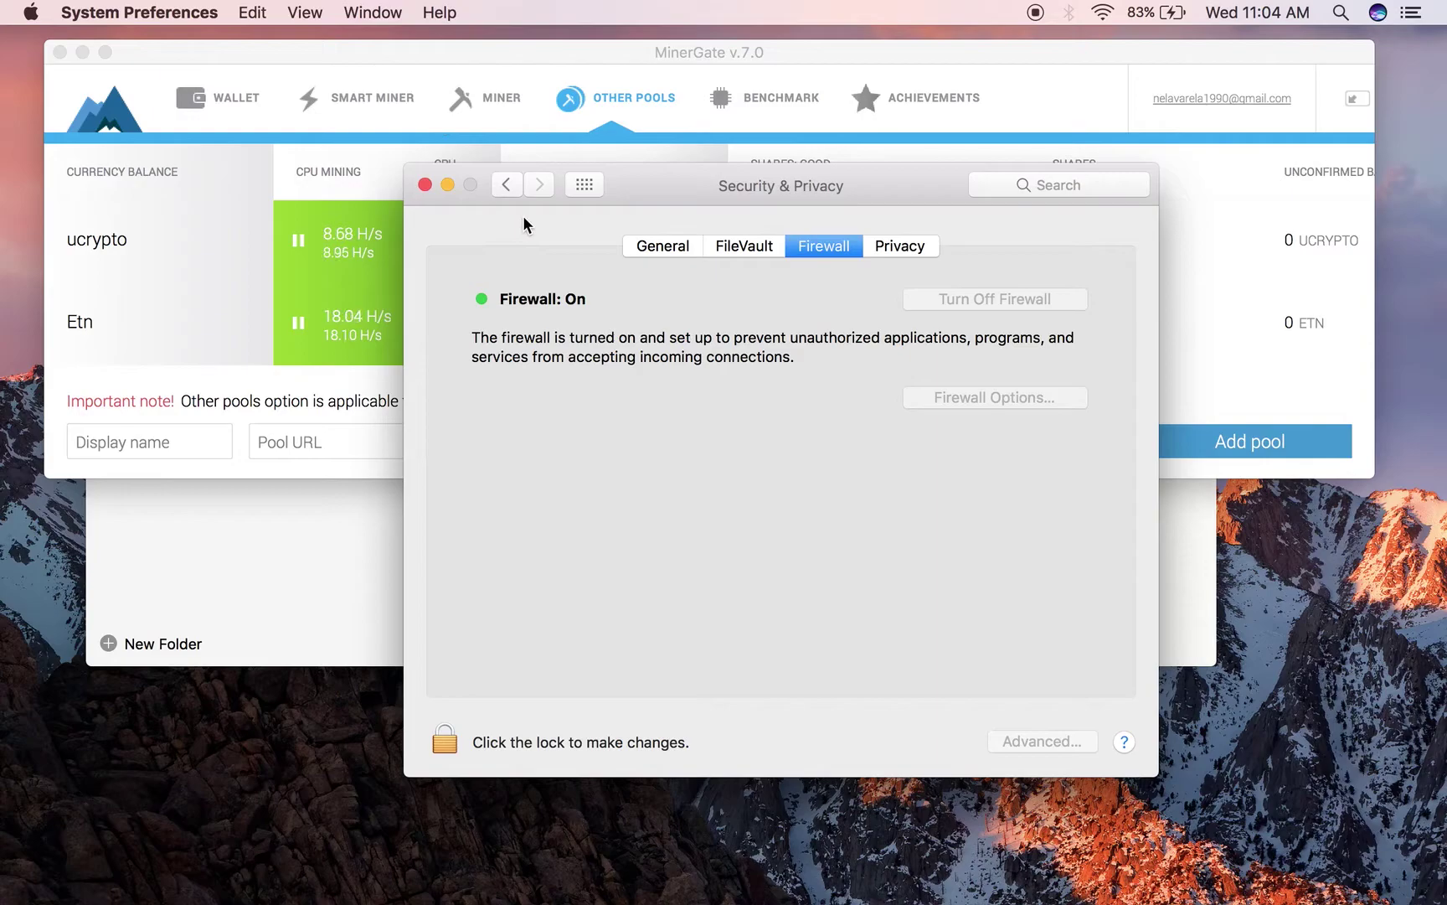
{"action": "left_click", "coordinate": [427, 183]}
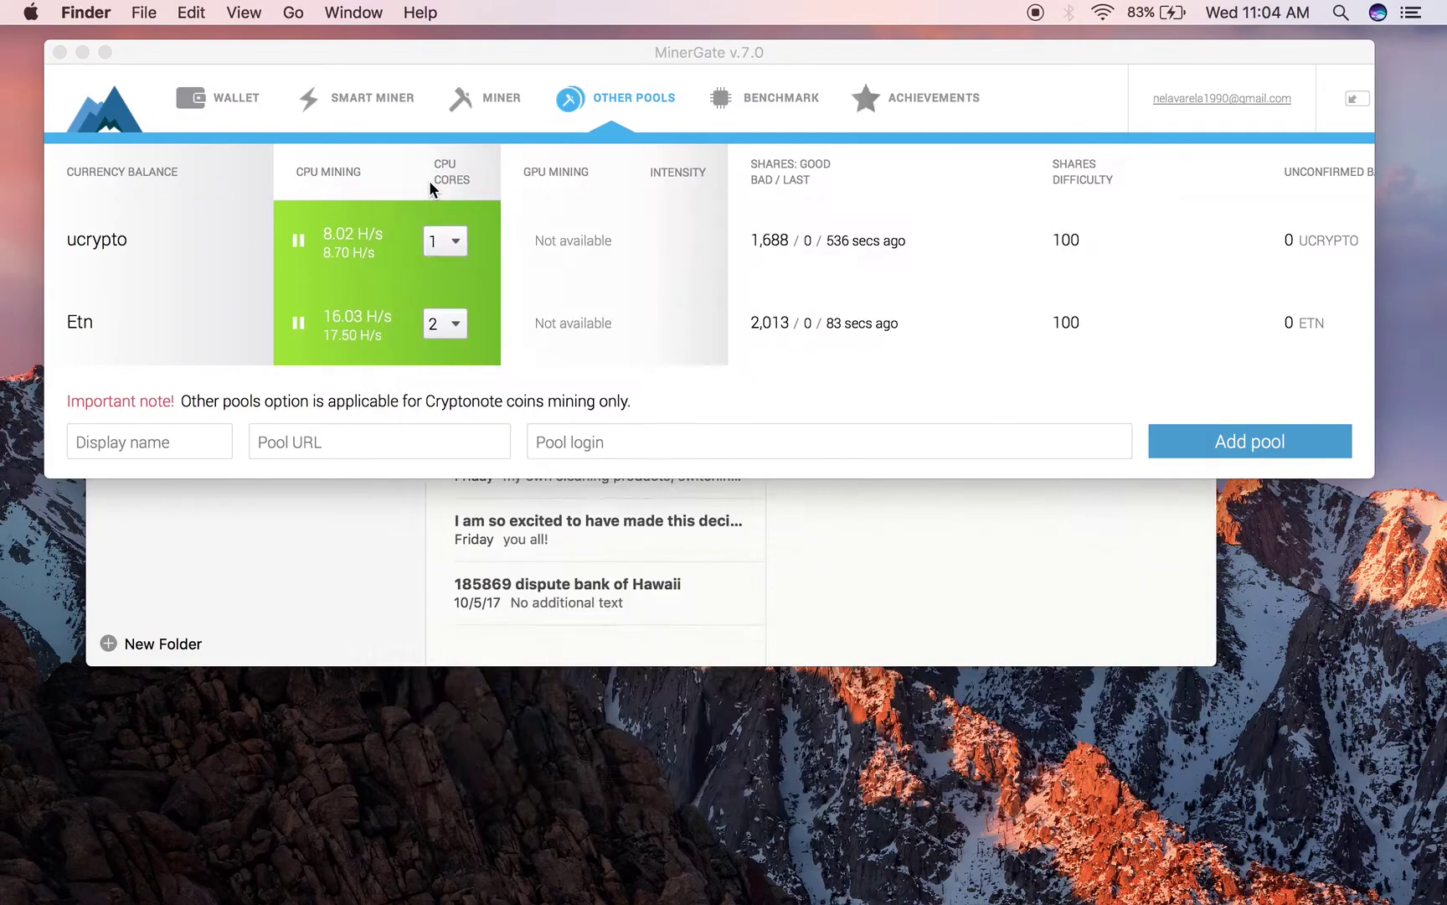
{"action": "left_click", "coordinate": [31, 12]}
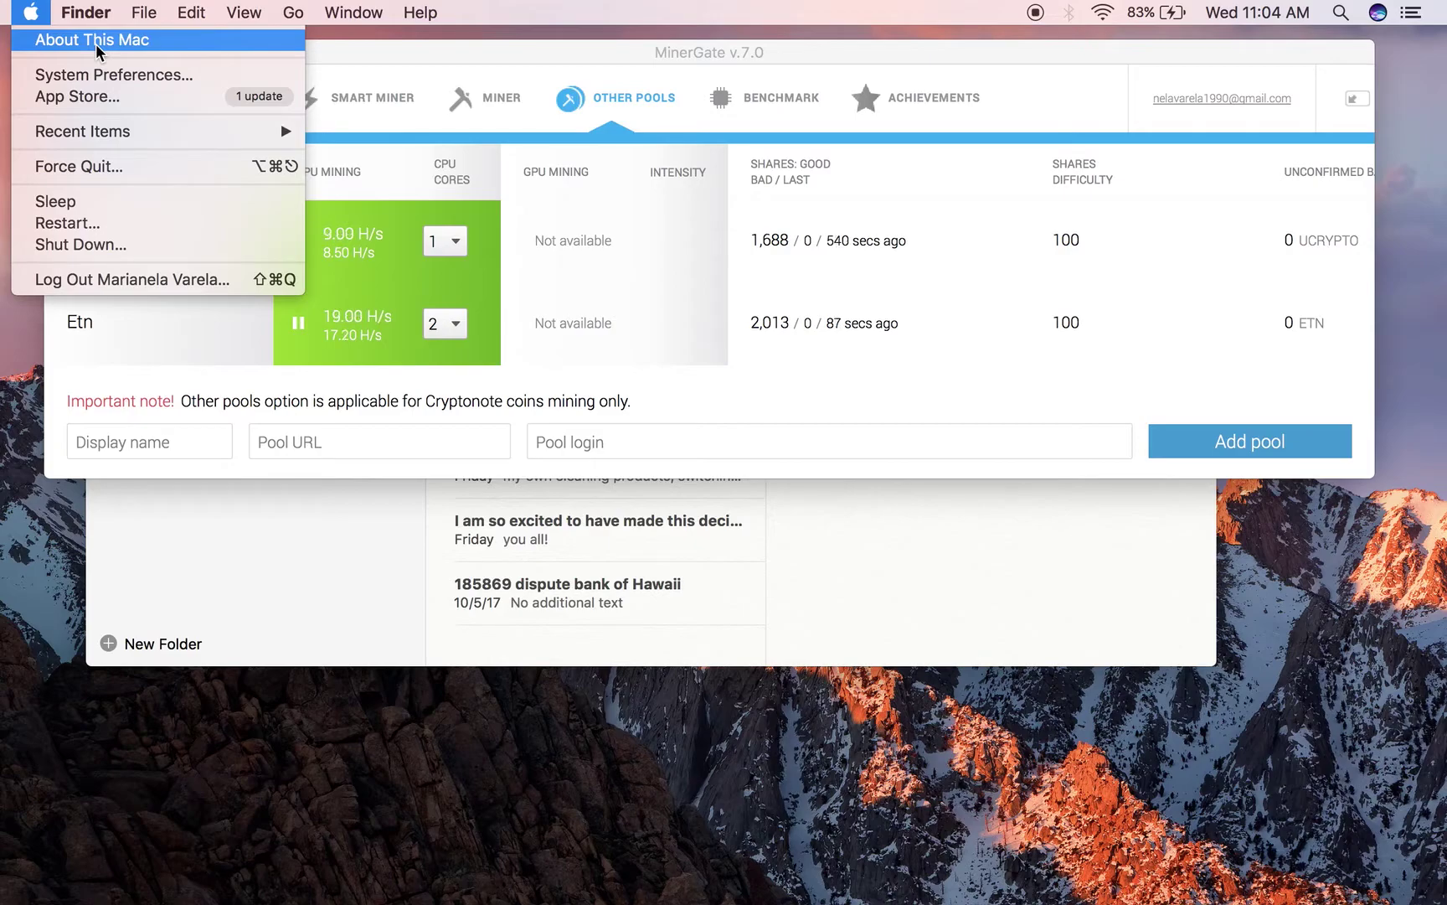
{"action": "left_click", "coordinate": [139, 73]}
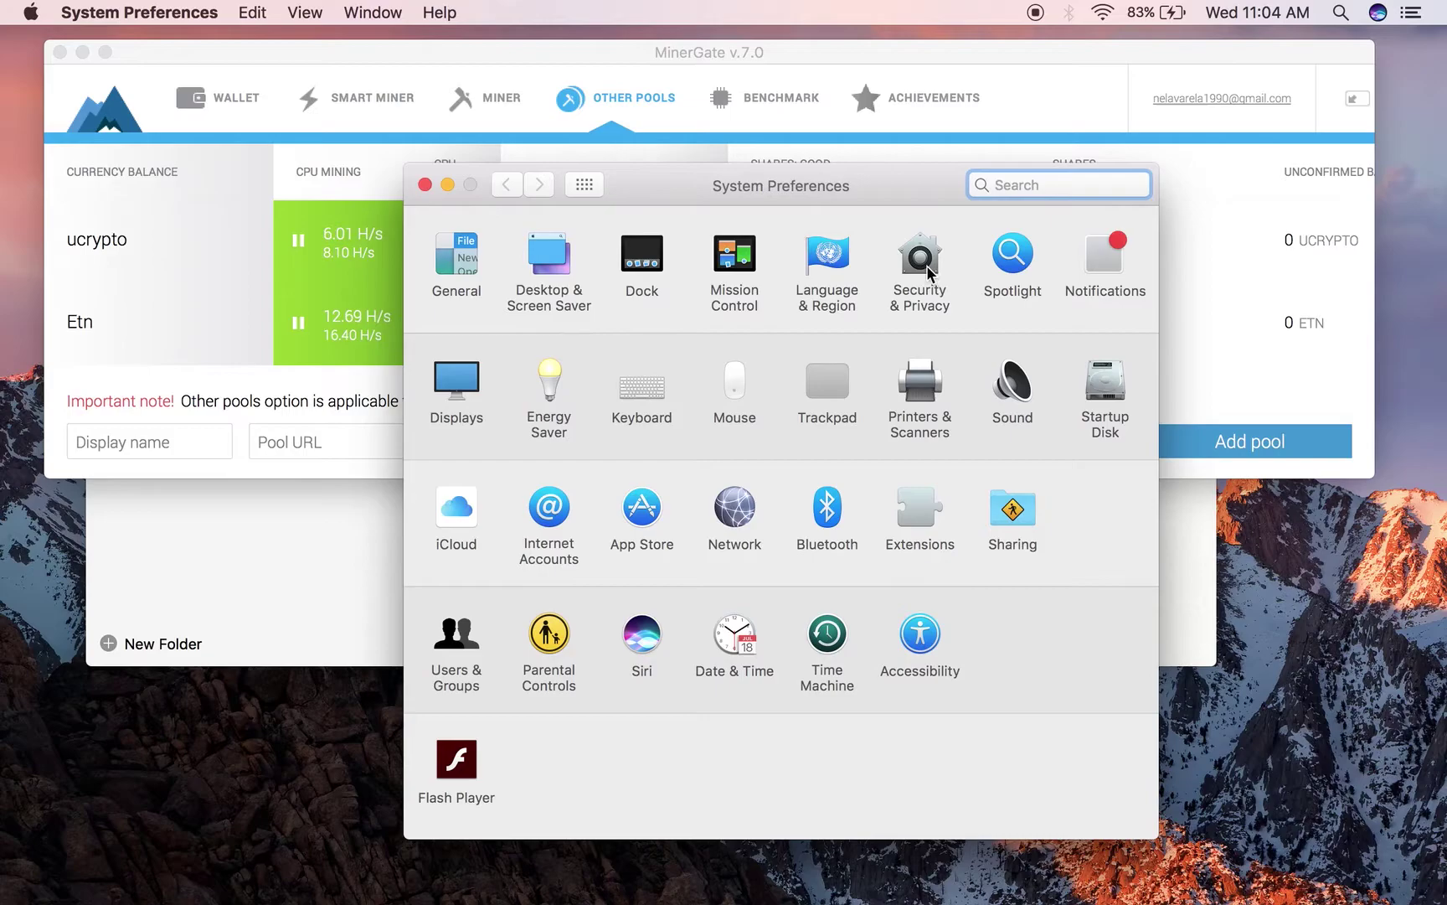
{"action": "left_click", "coordinate": [920, 260]}
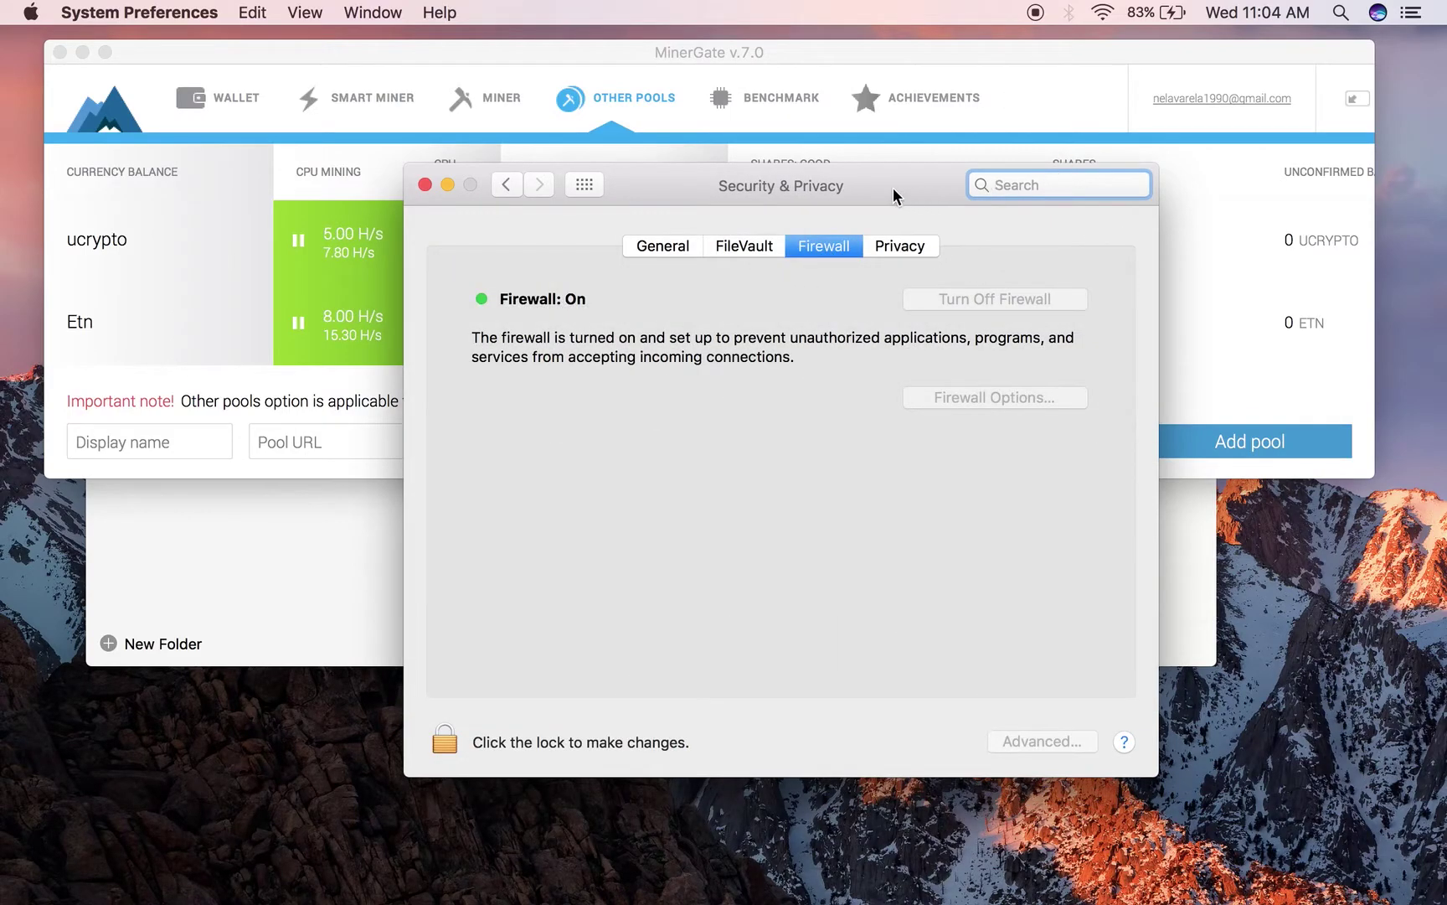
{"action": "left_click", "coordinate": [658, 247]}
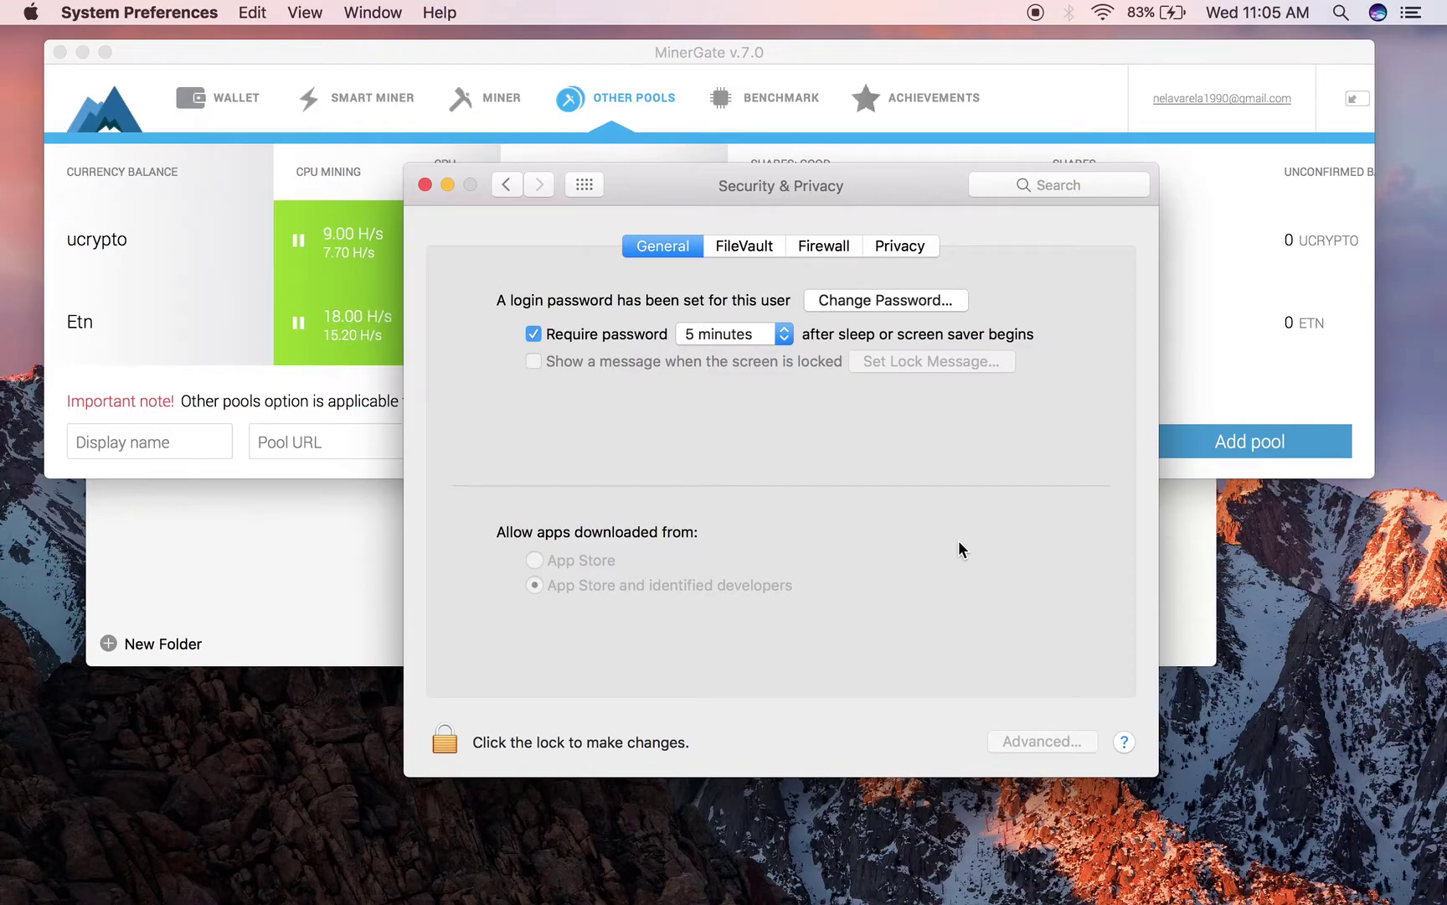
Step: Close Security & Privacy and name a new MinerGate pool 'etn mining' on Other Pools
{"action": "left_click", "coordinate": [425, 184]}
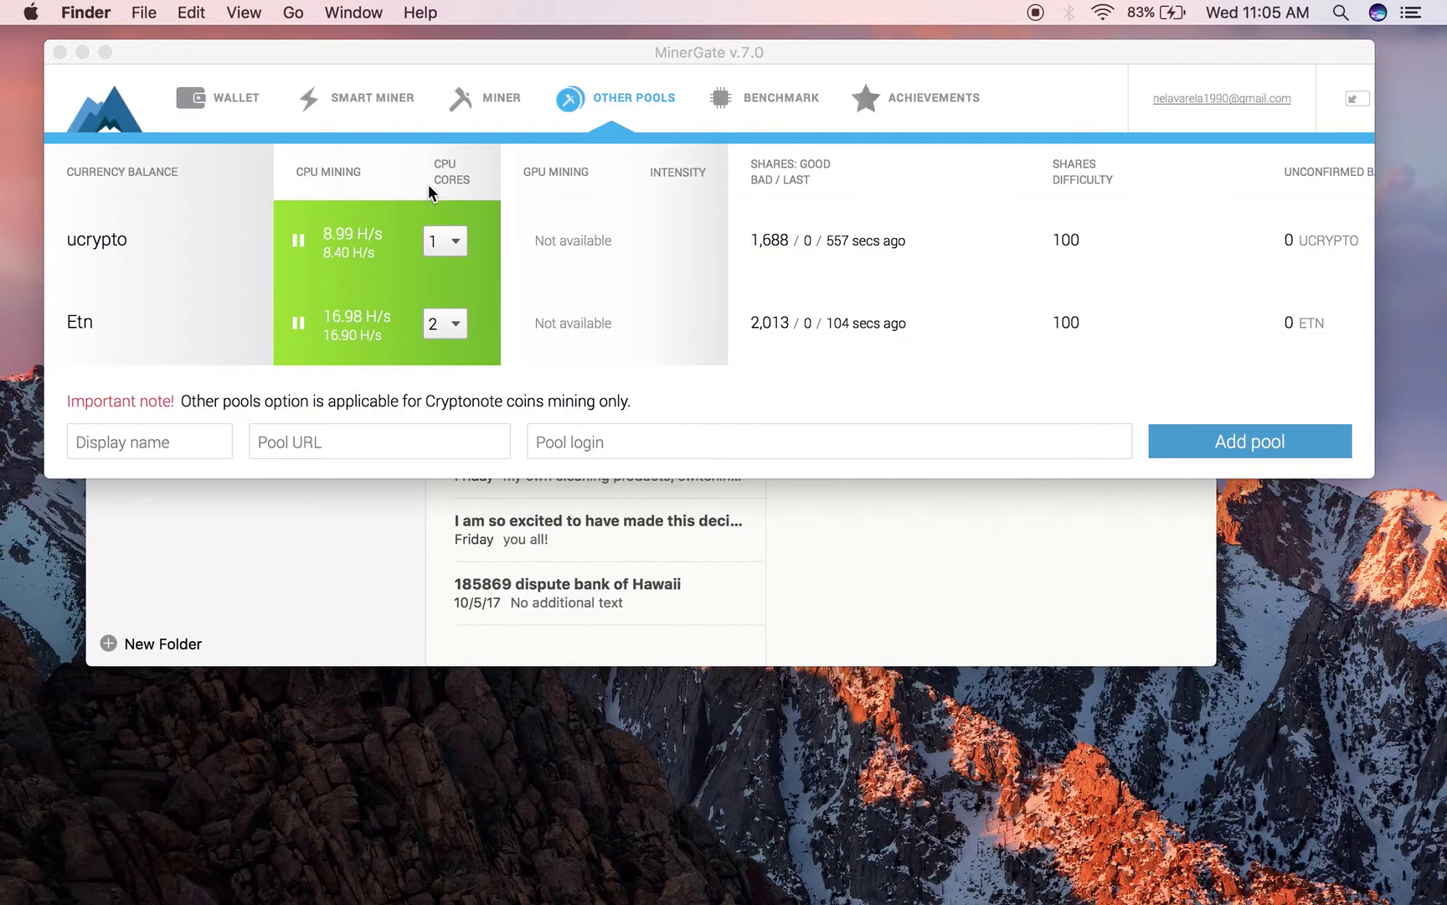
{"action": "left_click", "coordinate": [194, 99]}
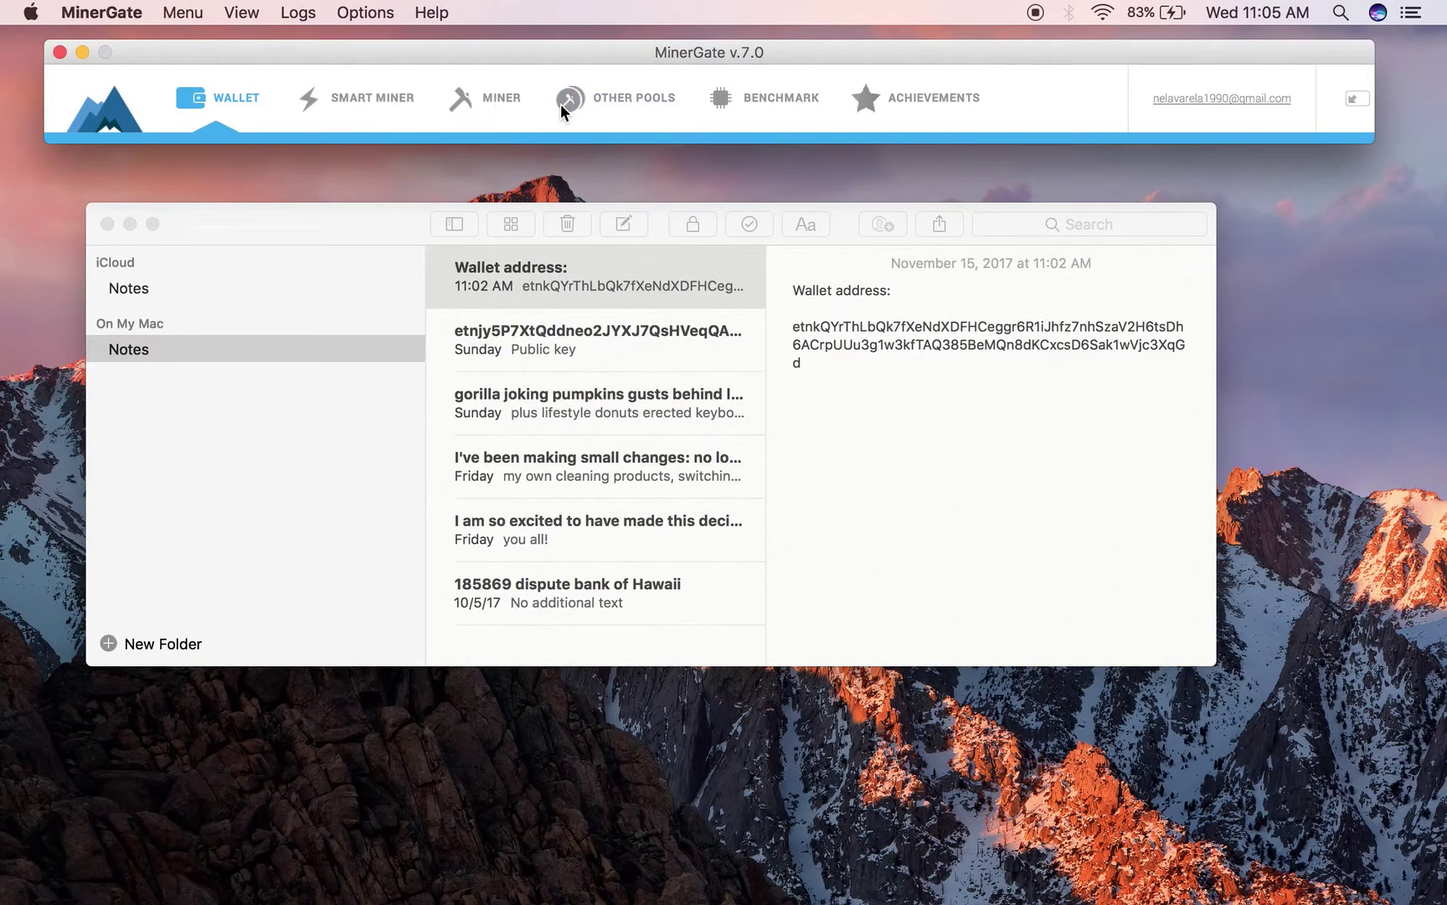
{"action": "left_click", "coordinate": [596, 104]}
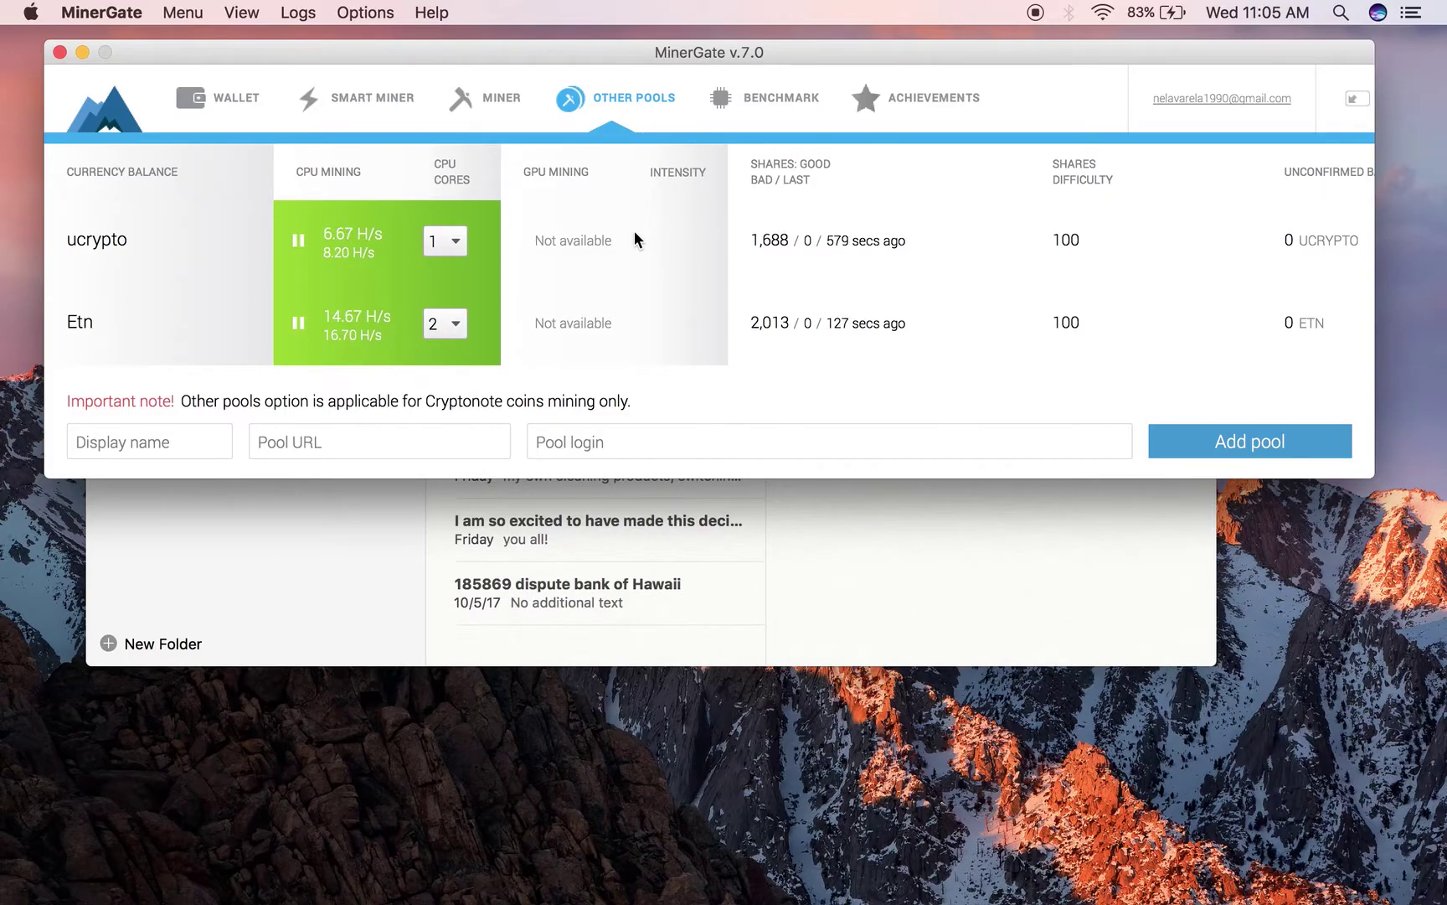
{"action": "left_click", "coordinate": [175, 444]}
{"action": "type", "text": "Etn"}
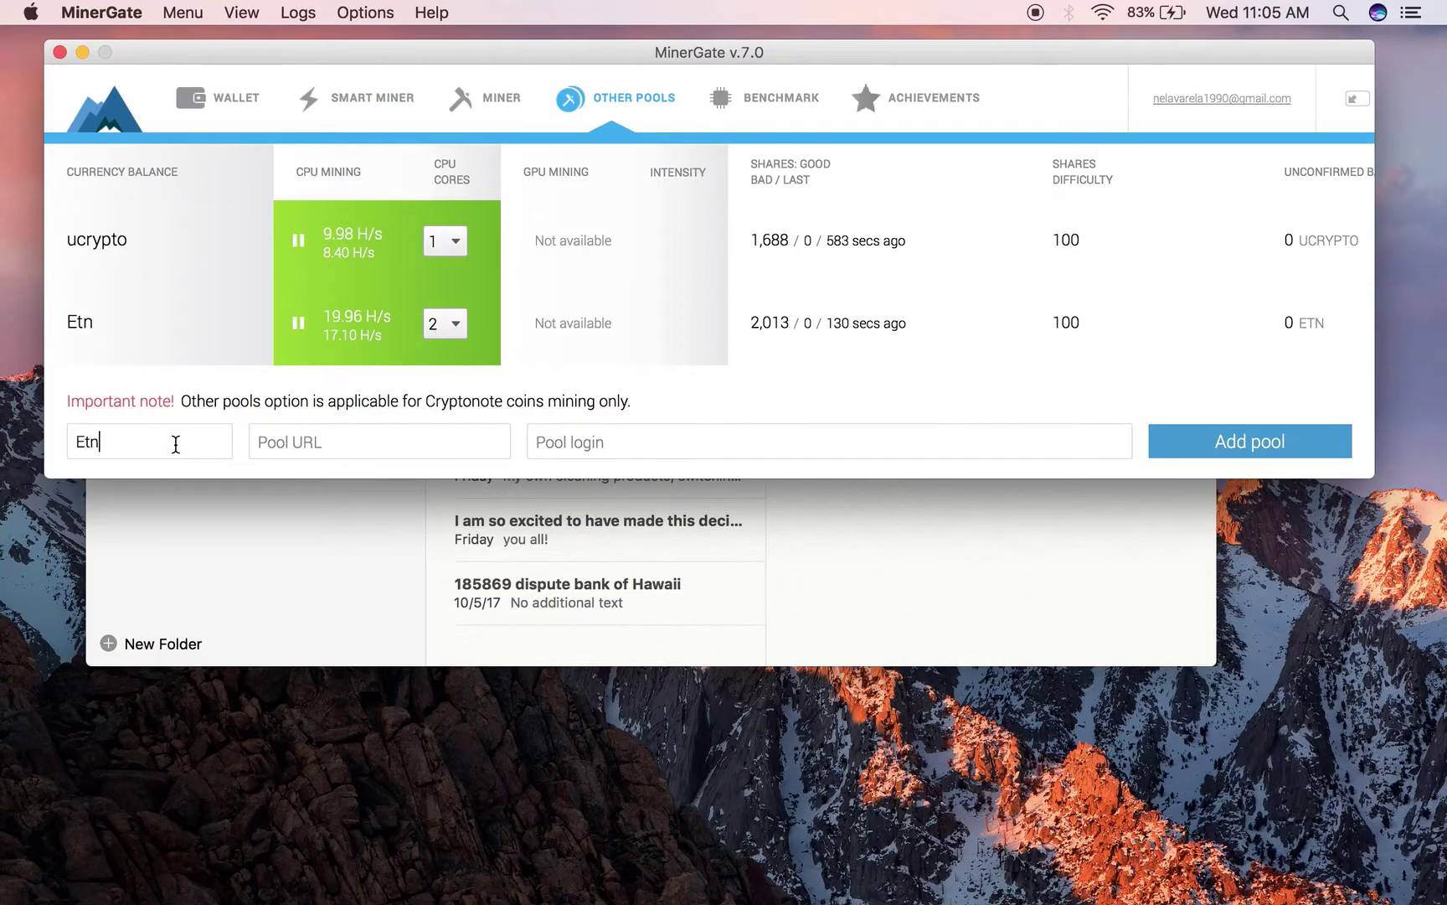
{"action": "key", "text": "BackSpace"}
{"action": "key", "text": "BackSpace"}
{"action": "key", "text": "BackSpace"}
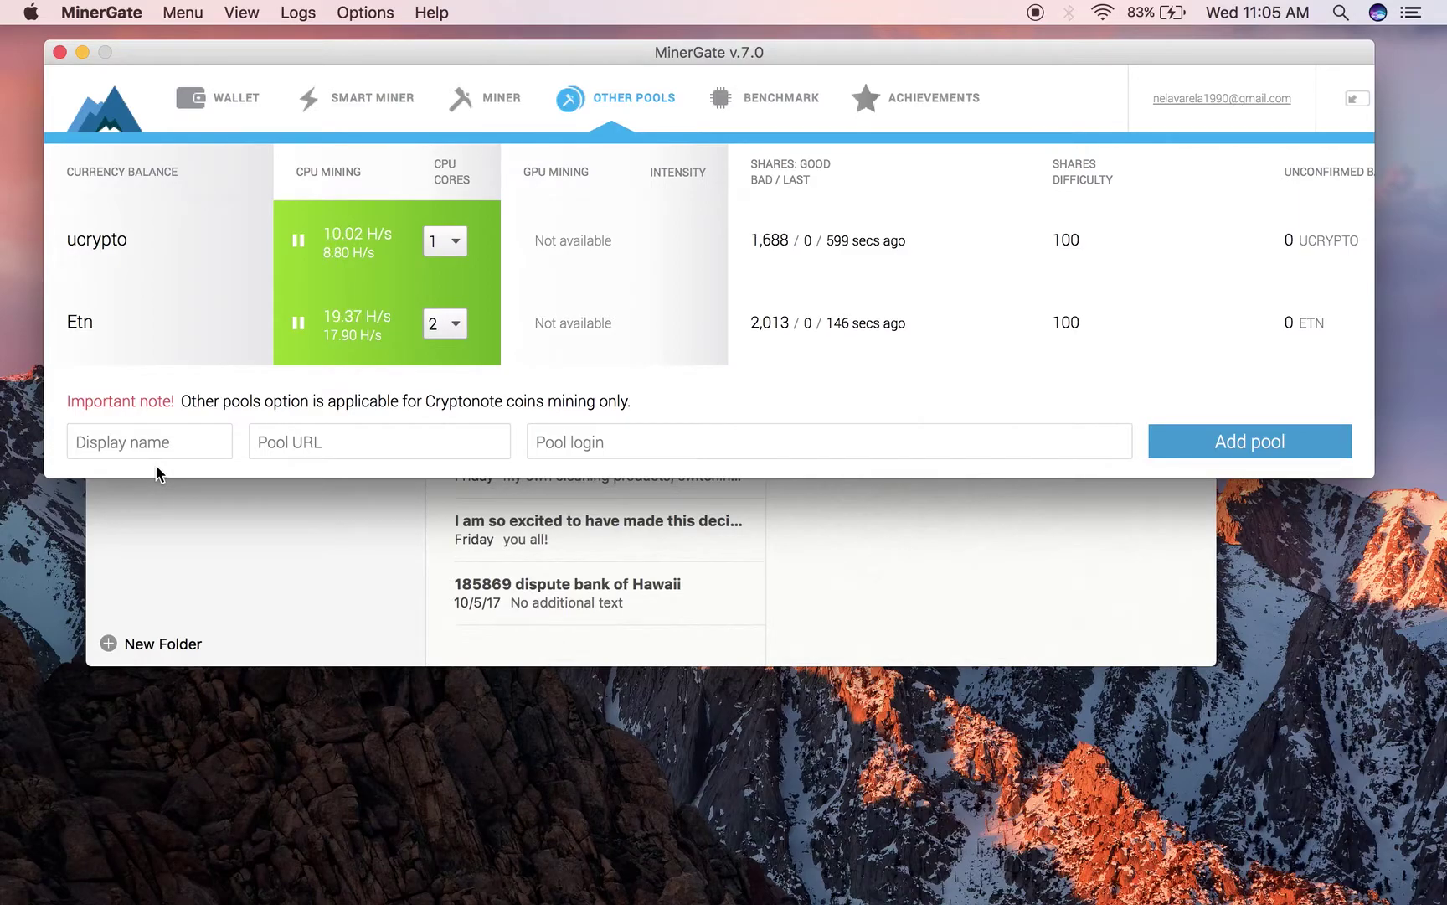
{"action": "type", "text": "etn minin"}
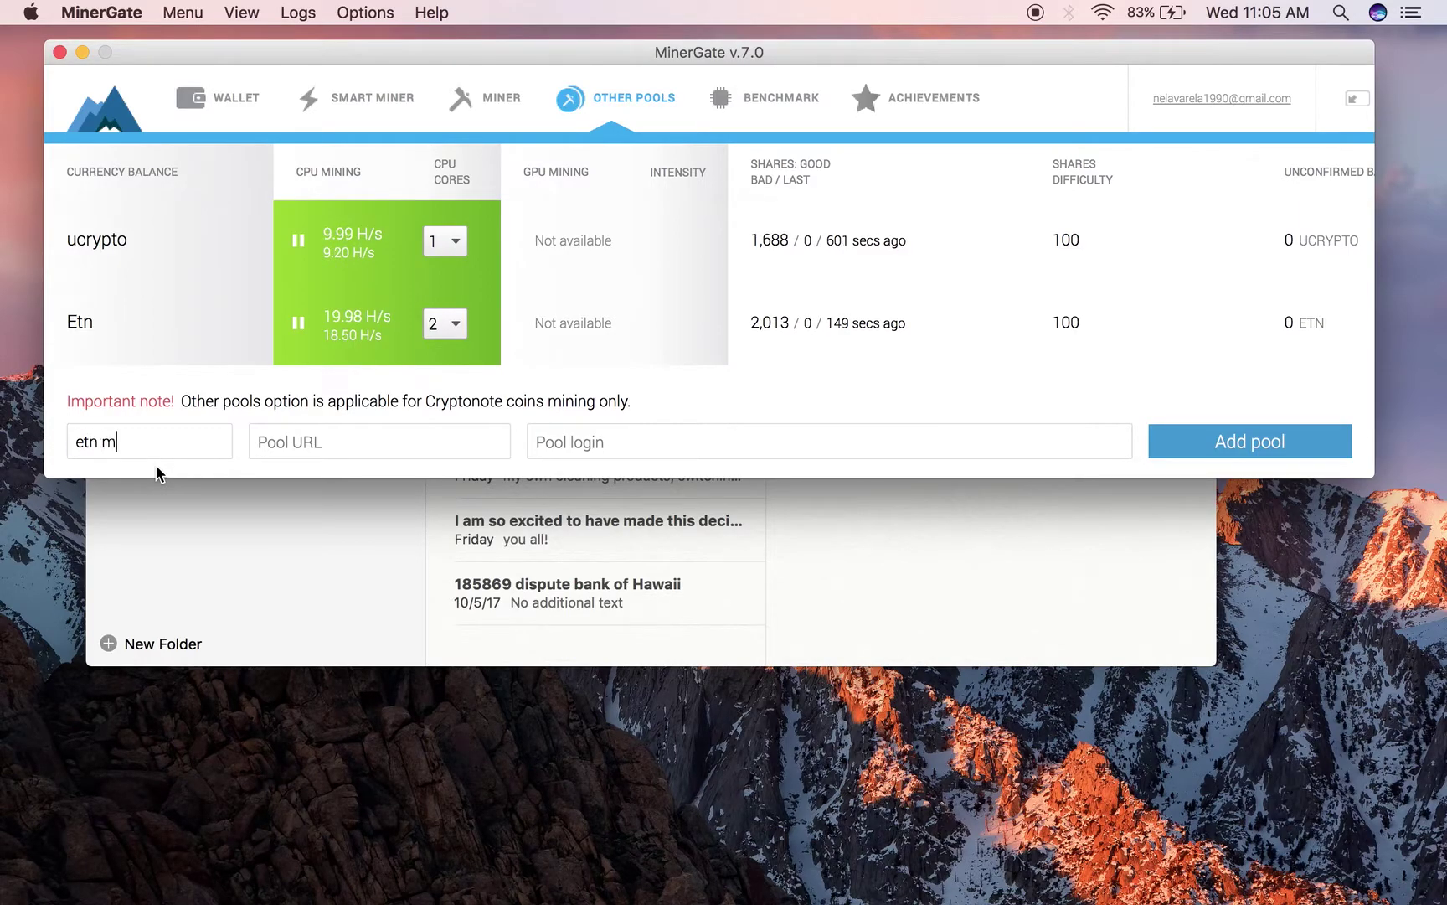
{"action": "type", "text": "g"}
Step: Select the Stratum+tcp://etn.ucrypto.com:3333 URL and paste the ETN wallet address as the pool login
{"action": "left_click", "coordinate": [280, 452]}
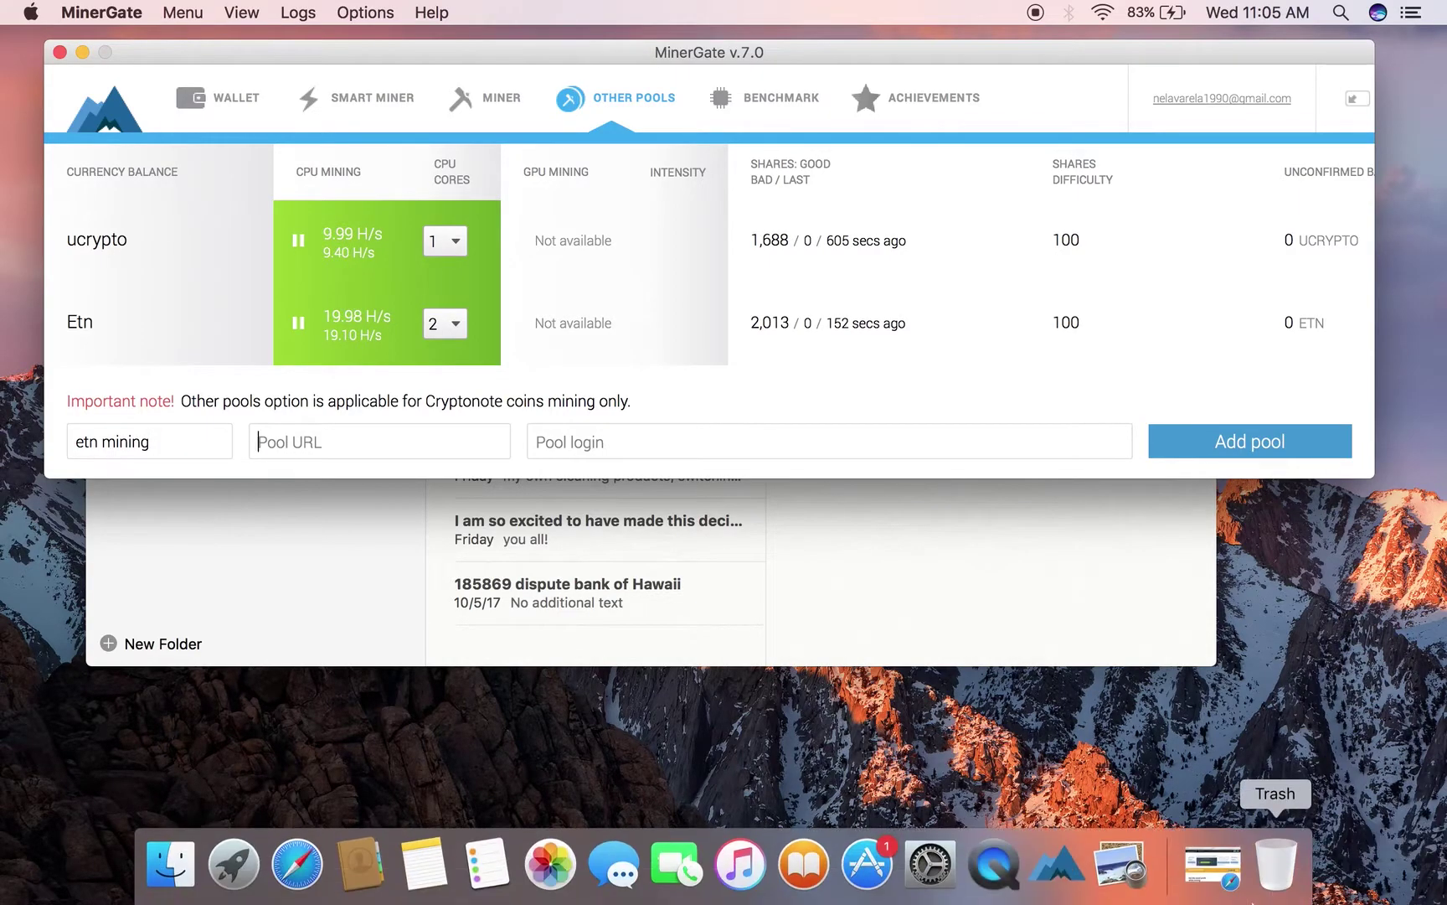
{"action": "scroll", "coordinate": [551, 579], "scroll_direction": "down", "scroll_amount": 5}
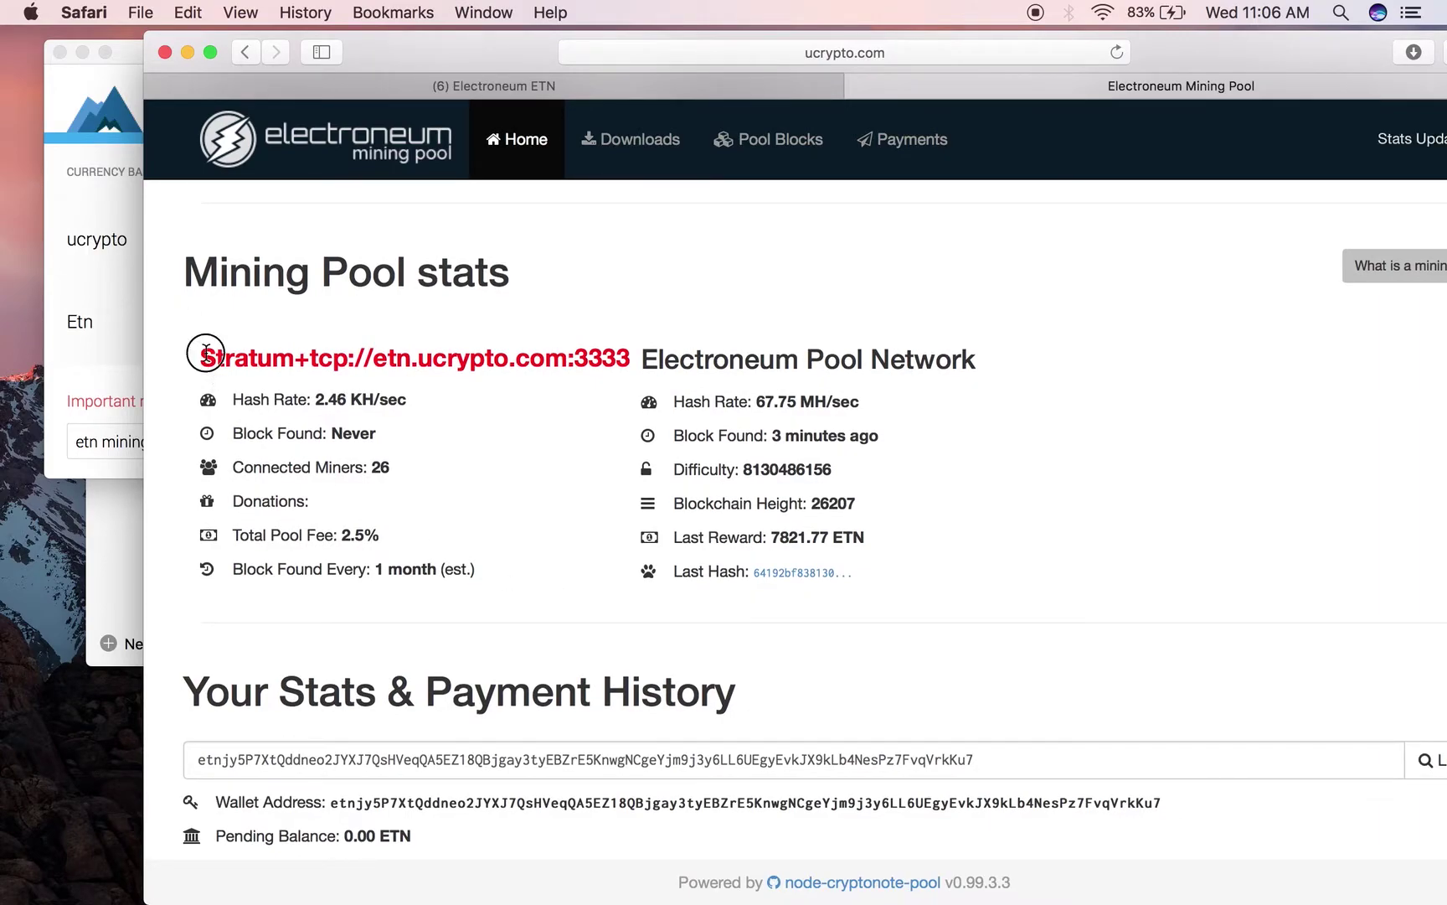
{"action": "mouse_move", "coordinate": [206, 355]}
{"action": "left_mouse_down"}
{"action": "mouse_move", "coordinate": [414, 336]}
{"action": "mouse_move", "coordinate": [508, 368]}
{"action": "left_mouse_up"}
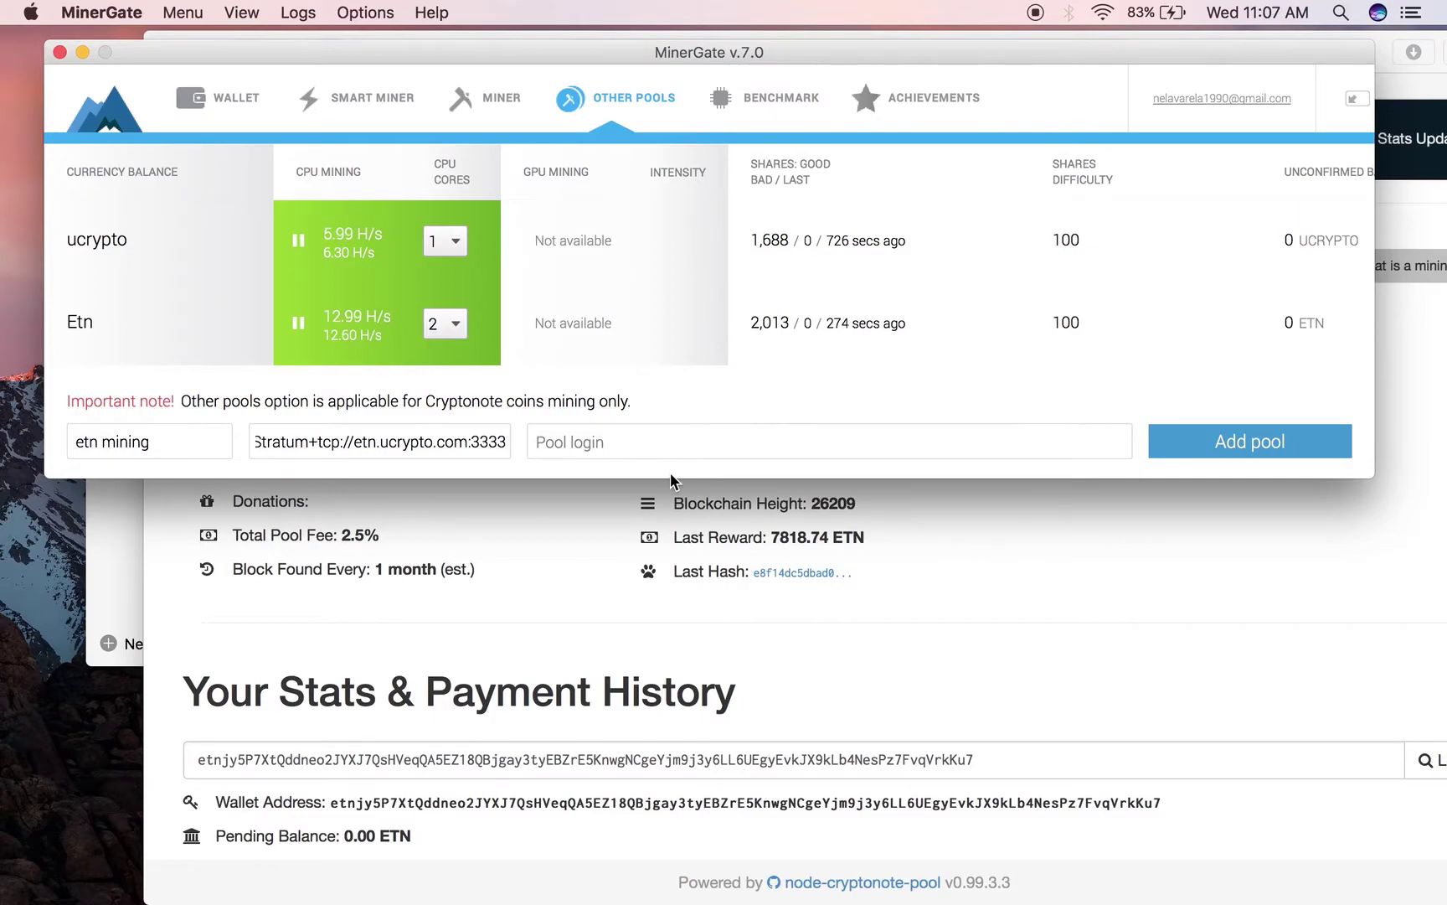
{"action": "mouse_move", "coordinate": [637, 880]}
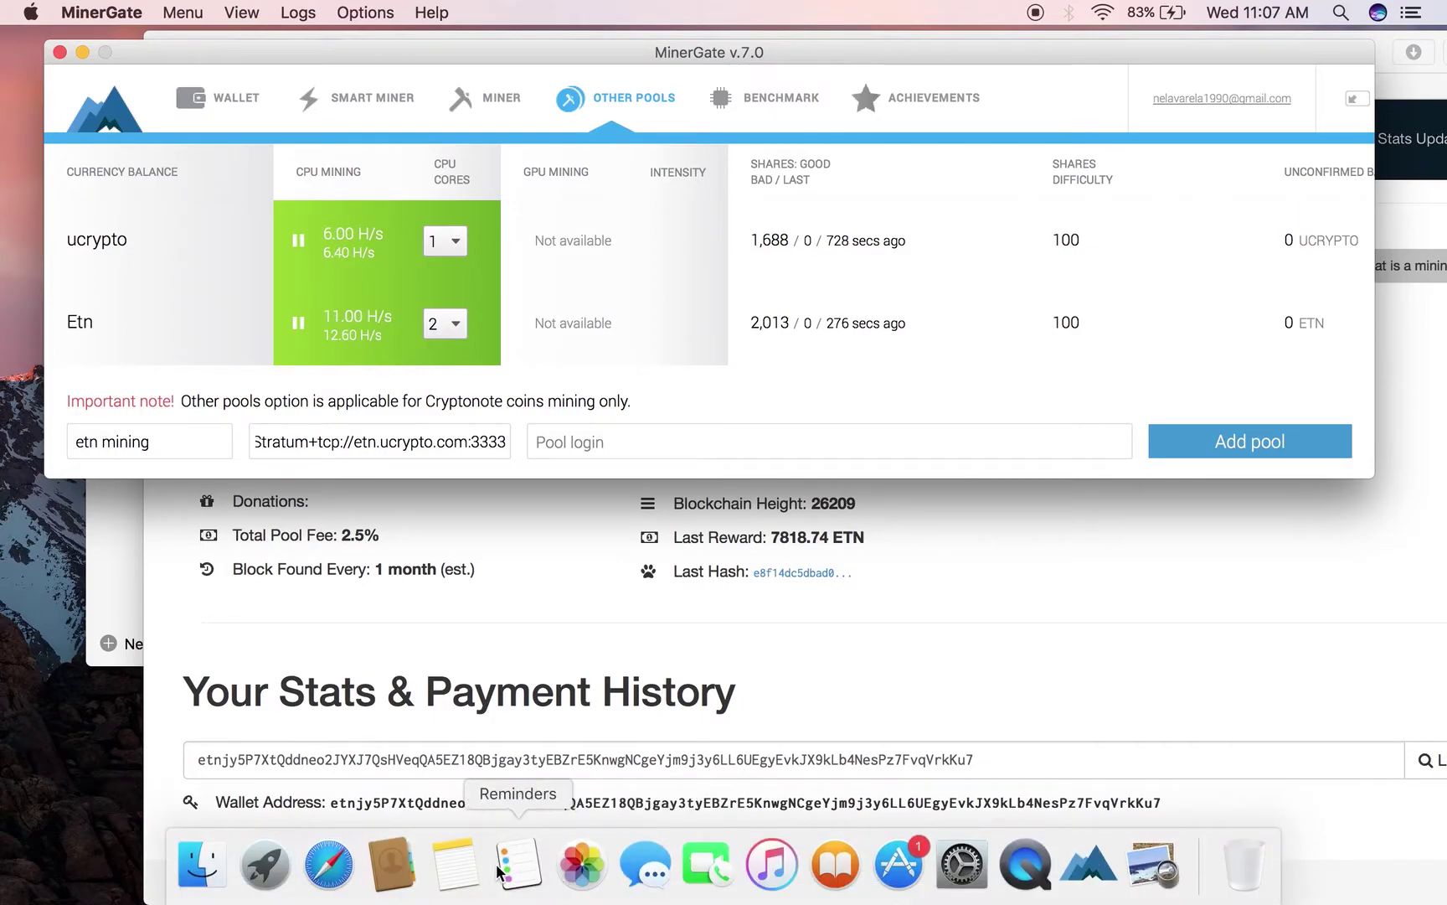
{"action": "left_click", "coordinate": [450, 867]}
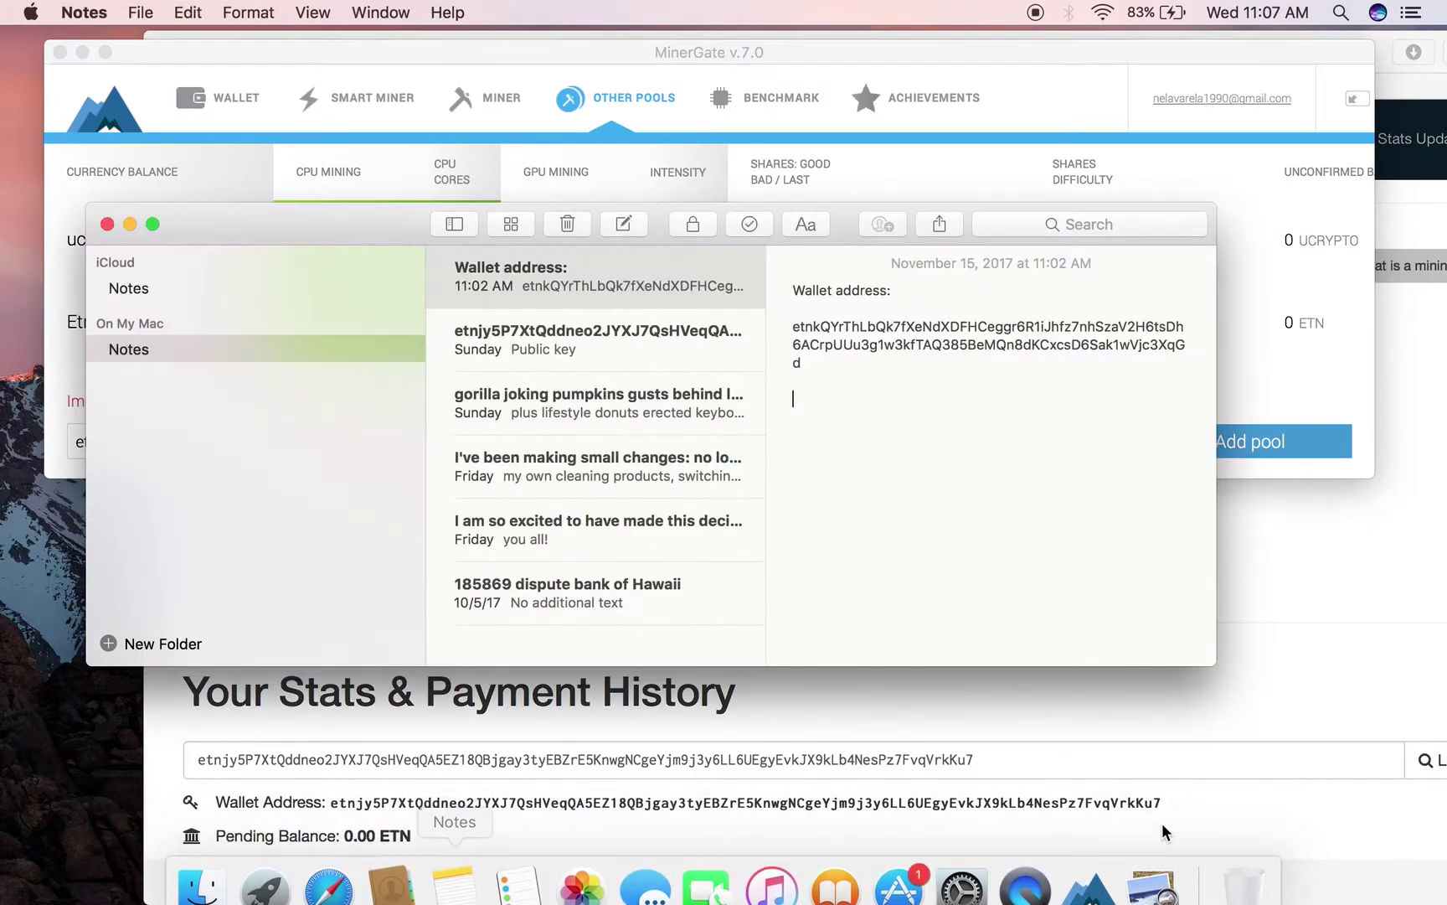
{"action": "left_click", "coordinate": [810, 363]}
{"action": "left_click_drag", "start_coordinate": [810, 363], "coordinate": [784, 328]}
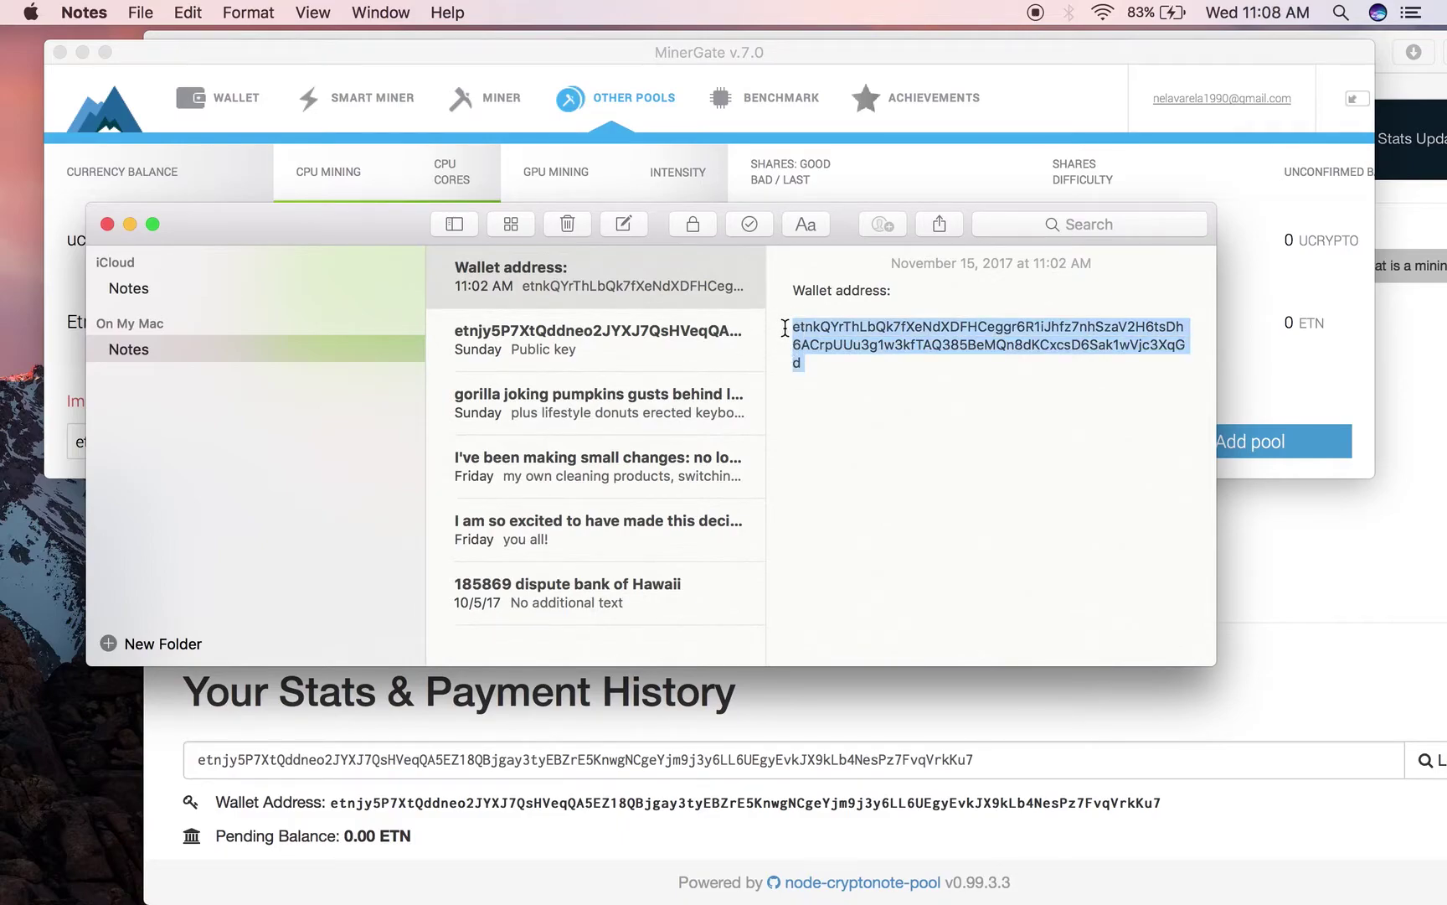
{"action": "left_click", "coordinate": [413, 174]}
{"action": "key", "text": "super+v"}
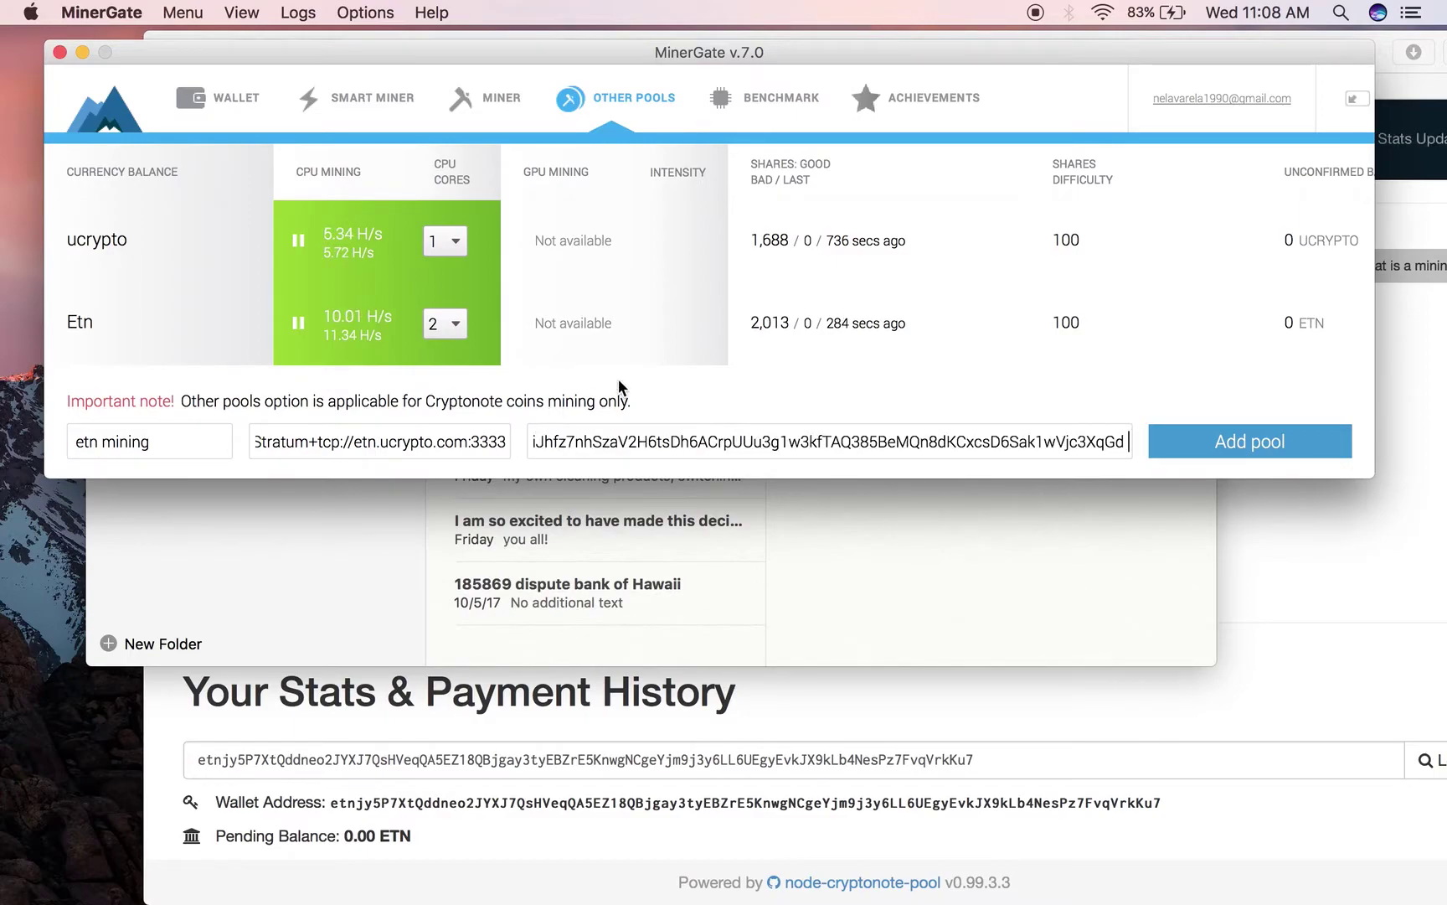
Step: Add the etn mining pool, run it briefly at 0.00 H/s, then stop it
{"action": "left_click", "coordinate": [1198, 445]}
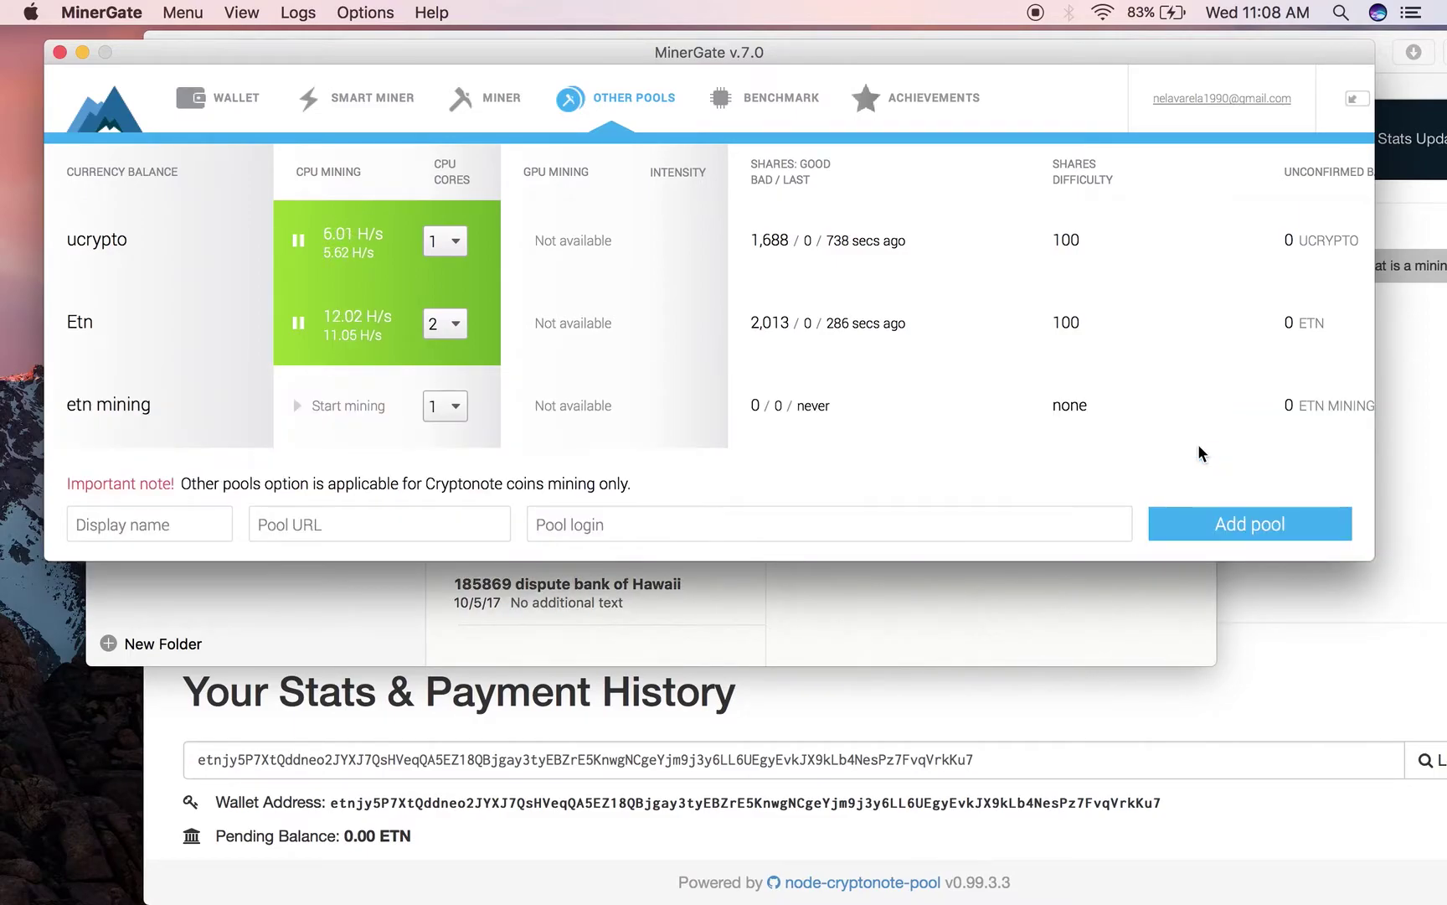
{"action": "left_click", "coordinate": [361, 406]}
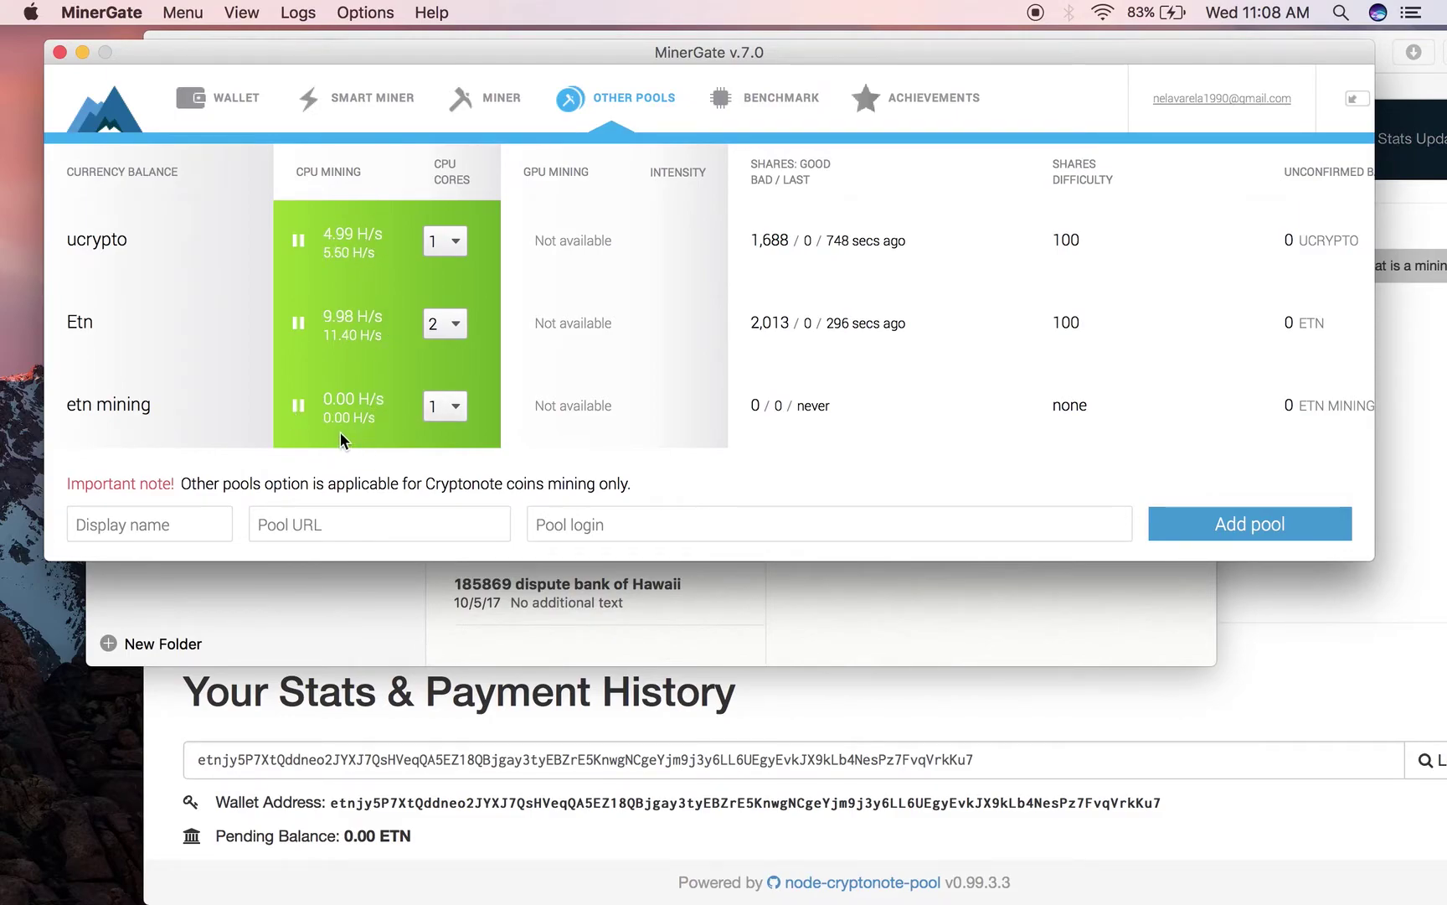
{"action": "left_click", "coordinate": [300, 403]}
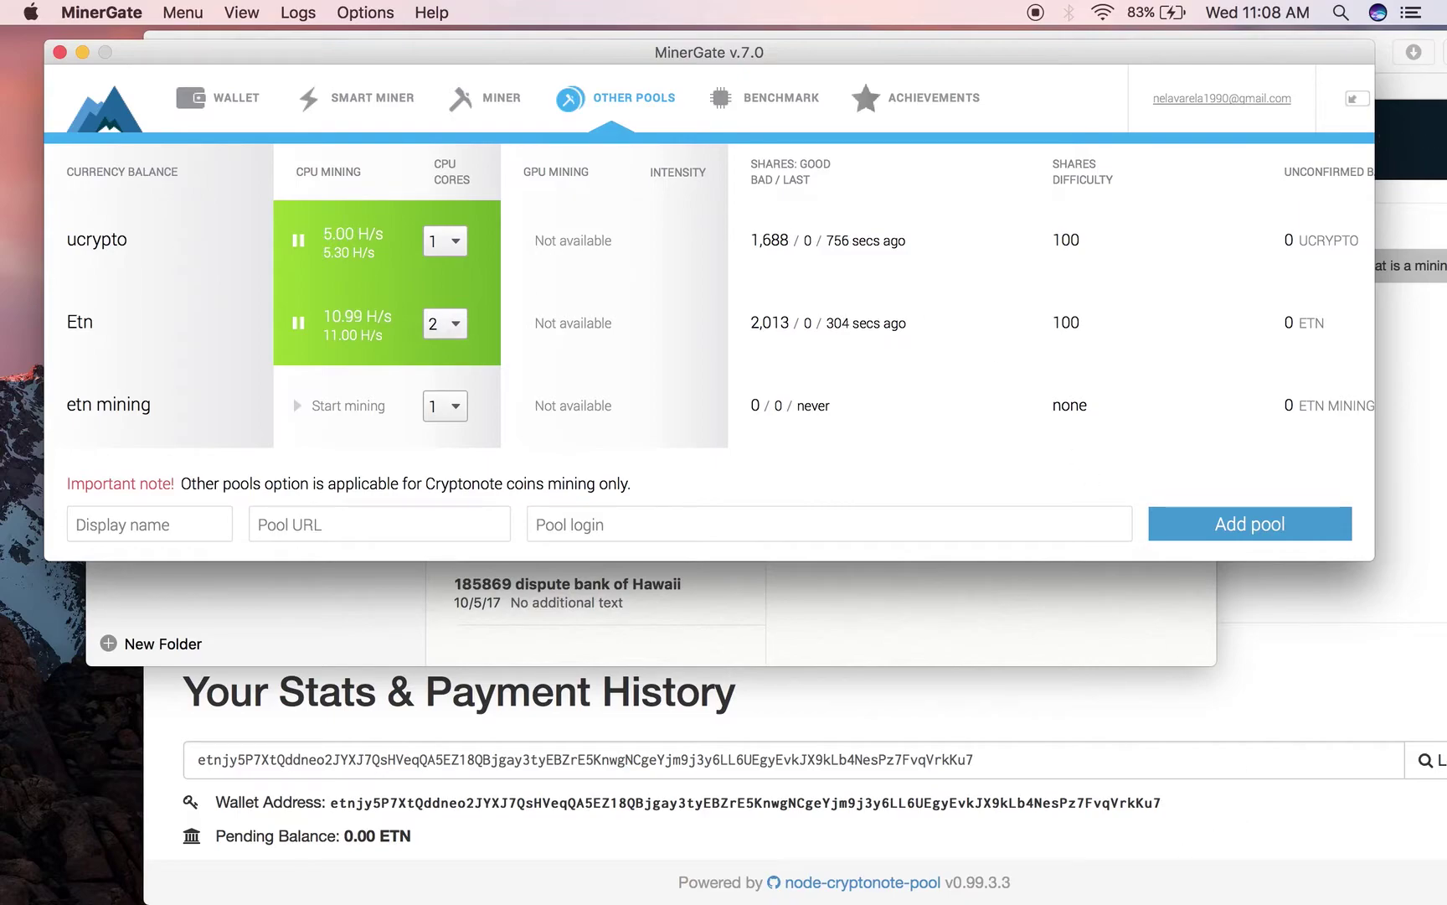
Step: Bring the Safari mining pool stats page forward and make the window full screen
{"action": "left_click", "coordinate": [1104, 716]}
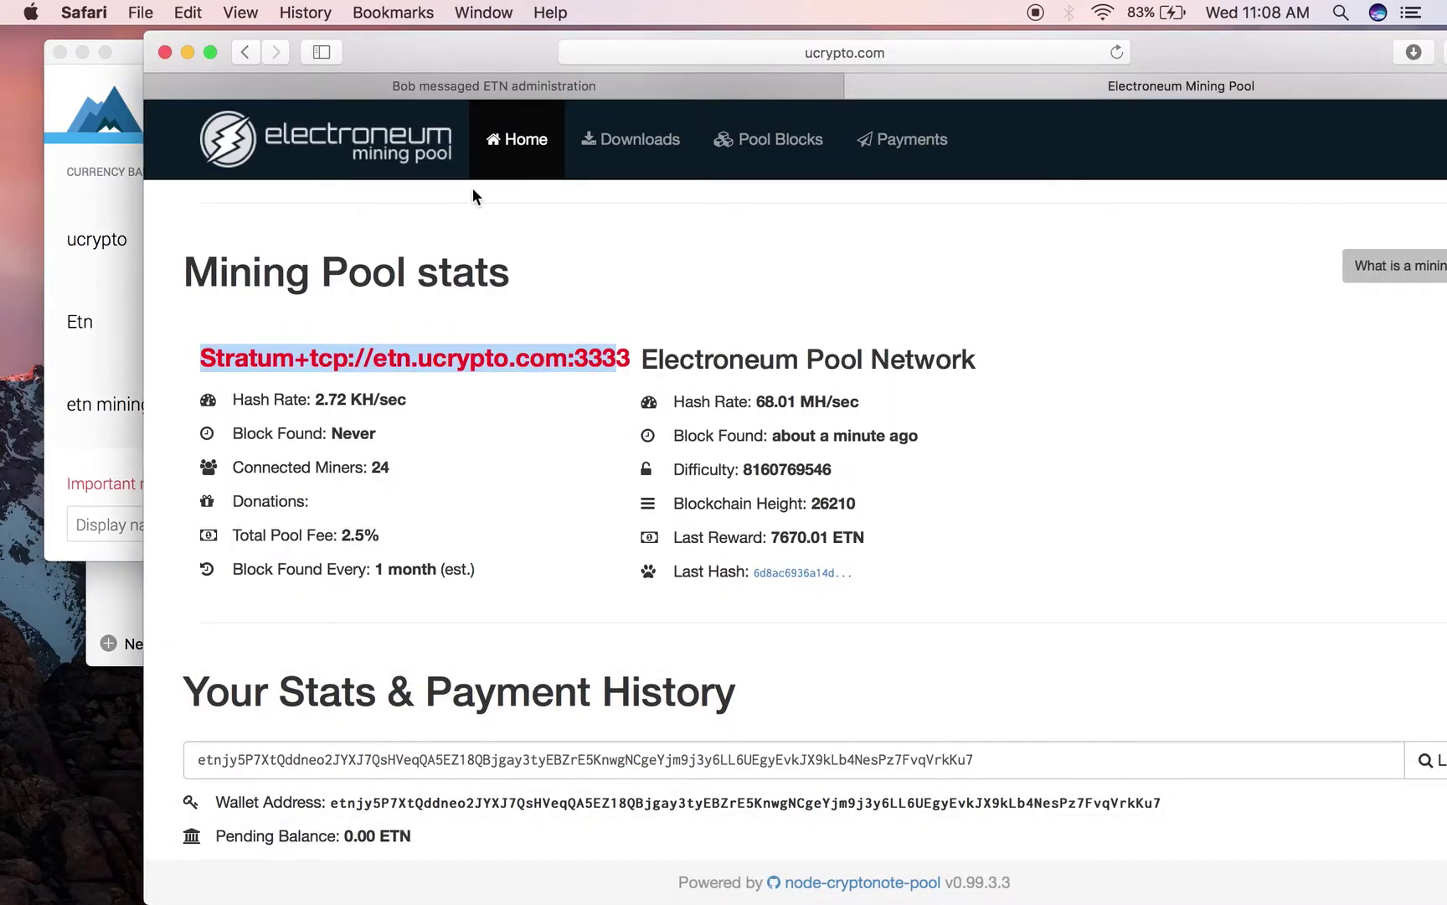
{"action": "left_click_drag", "start_coordinate": [458, 51], "coordinate": [358, 17]}
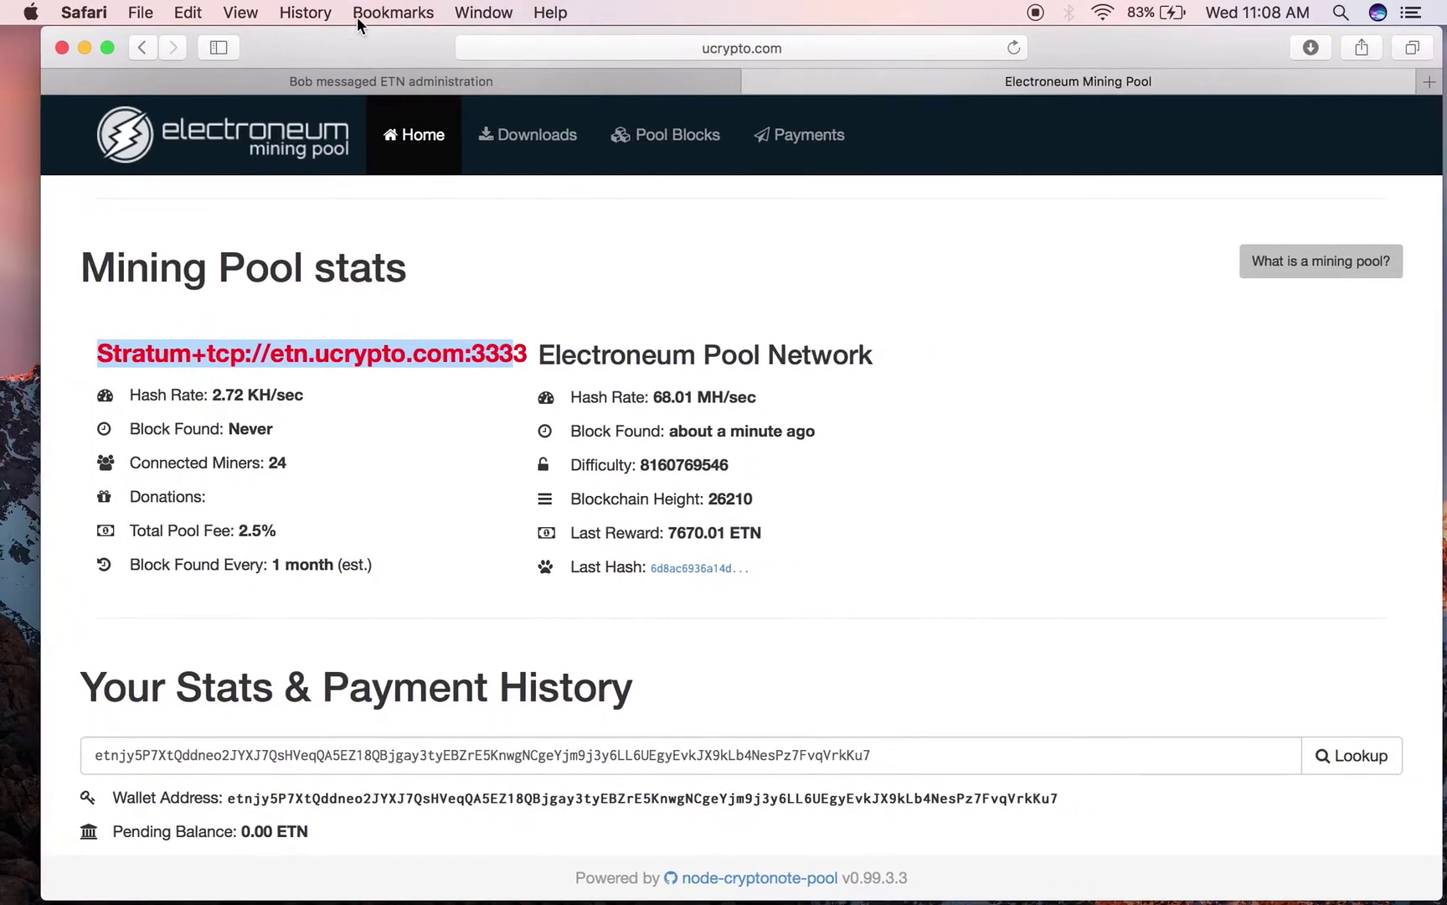
{"action": "left_click", "coordinate": [105, 41]}
{"action": "scroll", "coordinate": [567, 605], "scroll_direction": "down", "scroll_amount": 3}
{"action": "scroll", "coordinate": [568, 605], "scroll_direction": "down", "scroll_amount": 5}
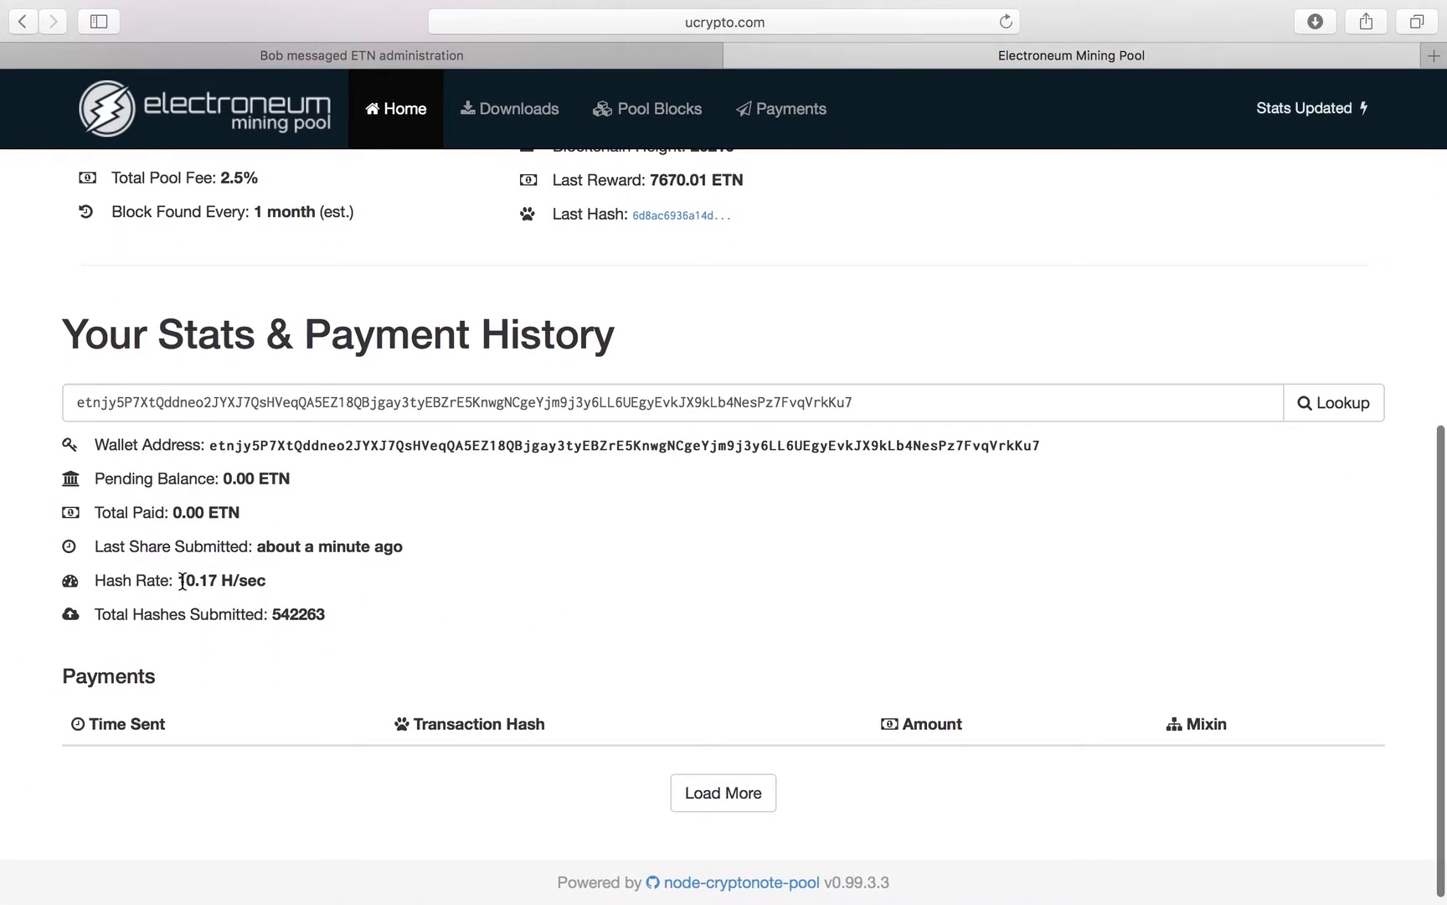
Step: Highlight your 10.17 H/sec hash rate and the network's Last Reward value
{"action": "left_click_drag", "start_coordinate": [178, 580], "coordinate": [252, 581]}
{"action": "mouse_move", "coordinate": [280, 581]}
{"action": "left_mouse_down"}
{"action": "mouse_move", "coordinate": [279, 614]}
{"action": "mouse_move", "coordinate": [336, 609]}
{"action": "left_mouse_up"}
{"action": "scroll", "coordinate": [336, 609], "scroll_direction": "up", "scroll_amount": 5}
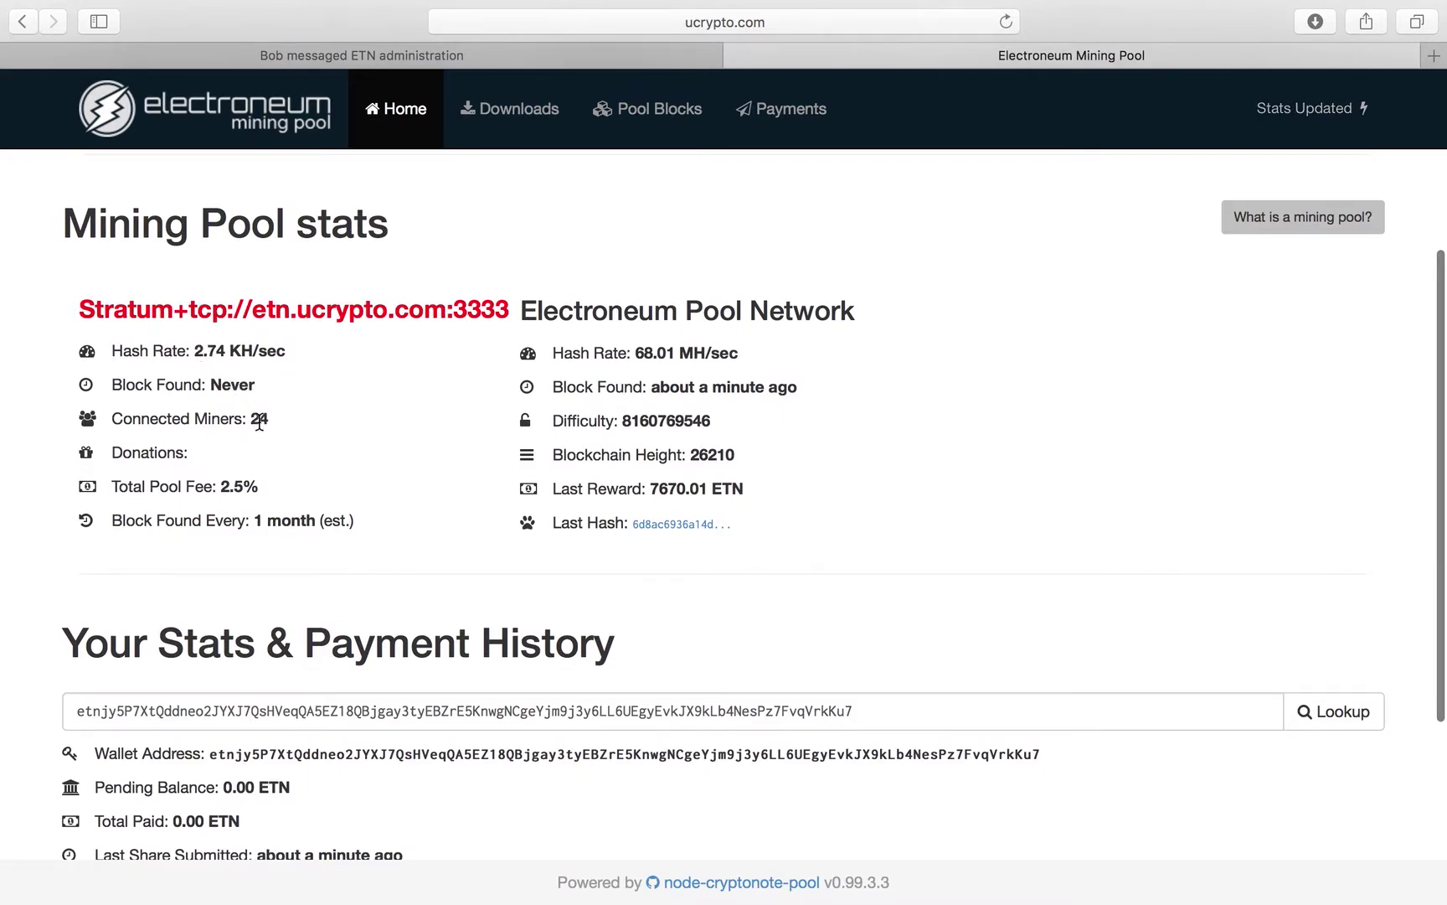
{"action": "left_click_drag", "start_coordinate": [250, 414], "coordinate": [286, 414]}
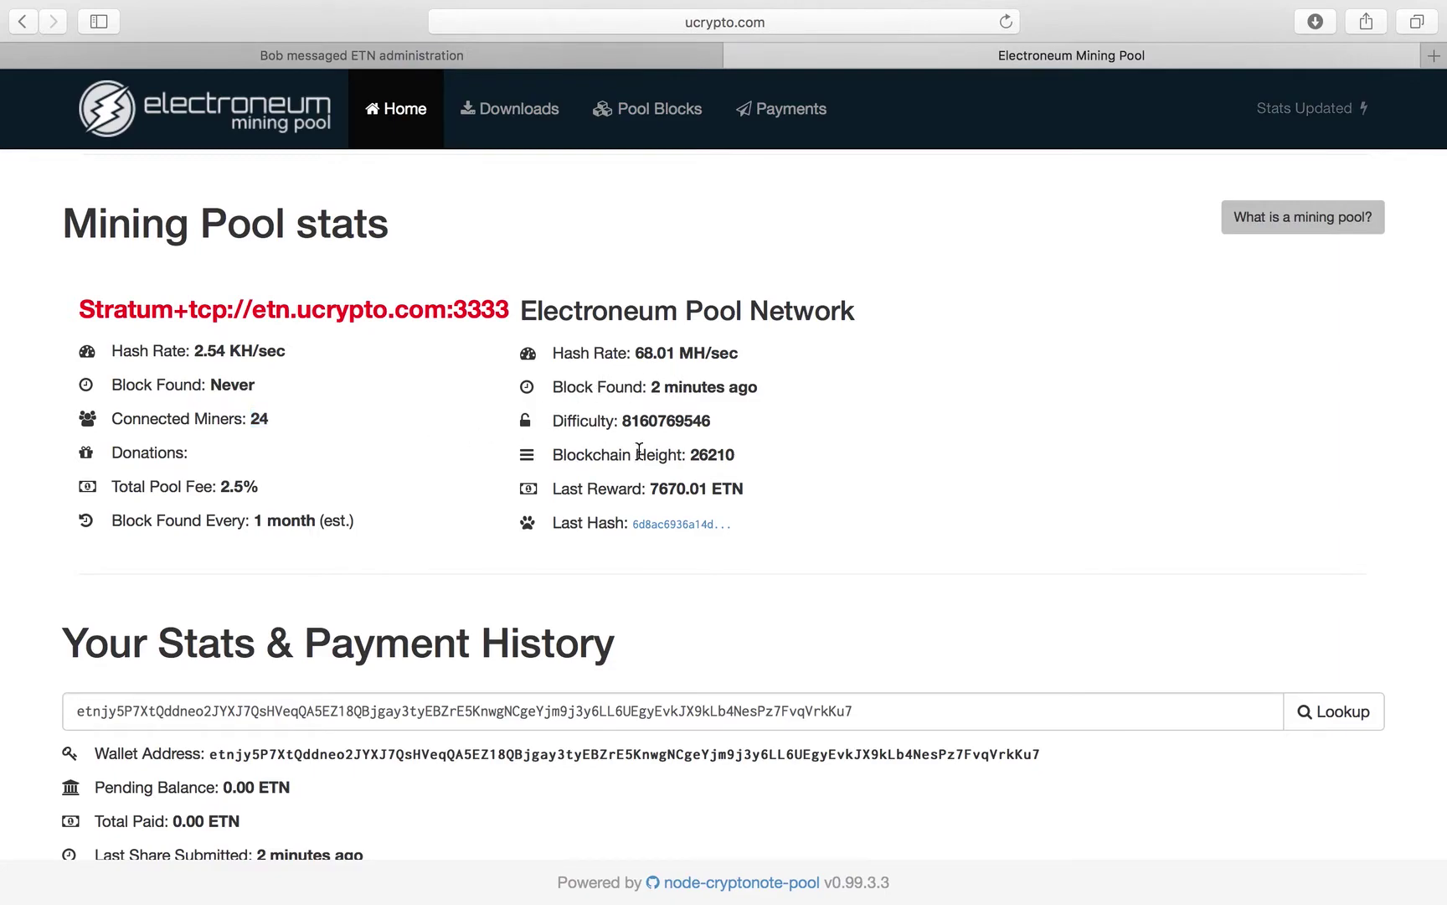
{"action": "left_click_drag", "start_coordinate": [650, 488], "coordinate": [697, 484]}
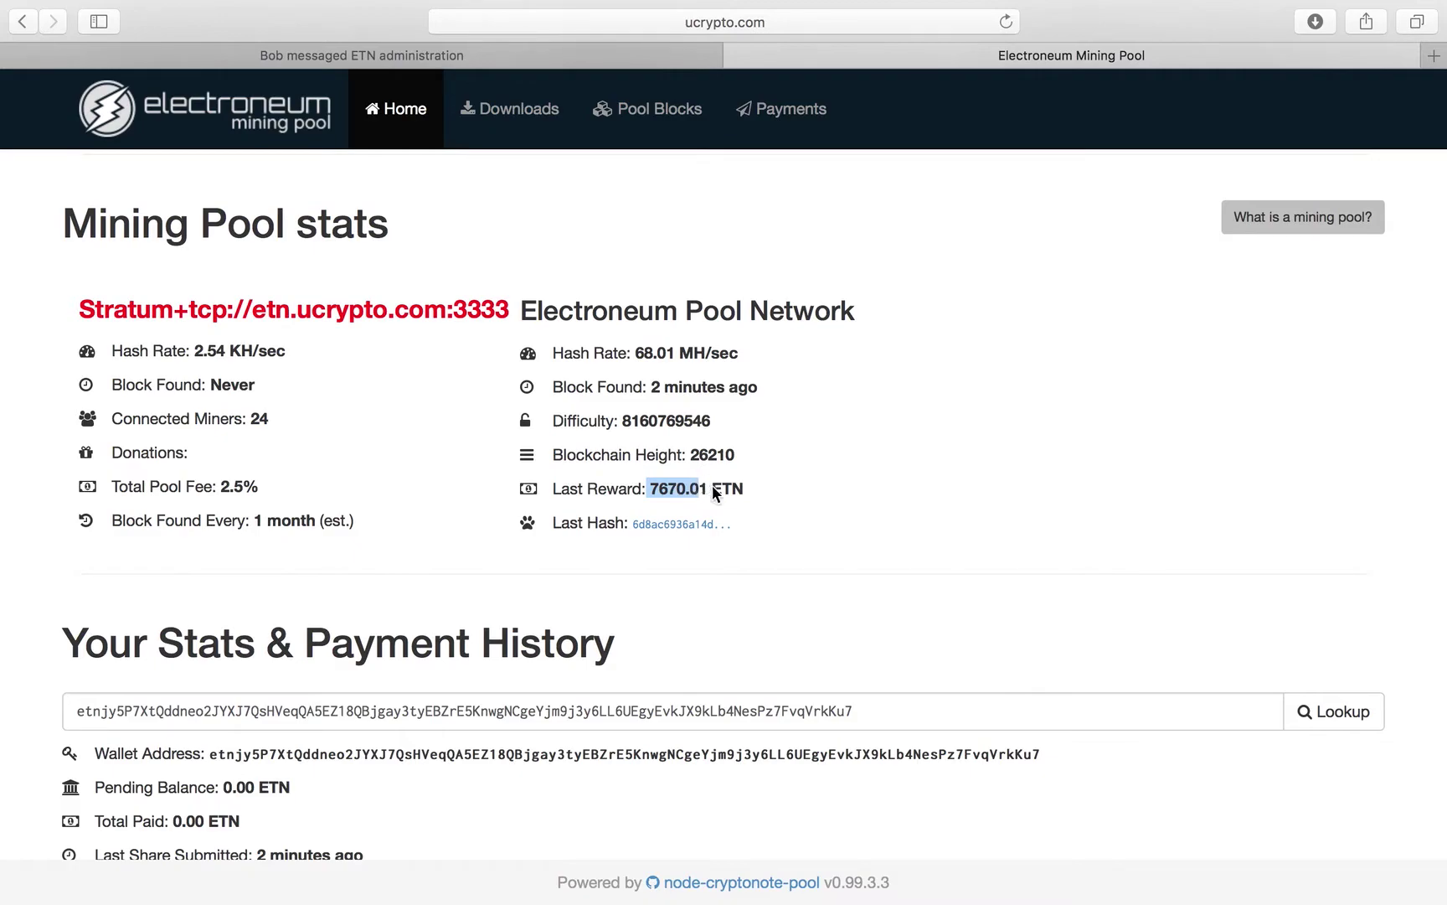
{"action": "left_click", "coordinate": [281, 479]}
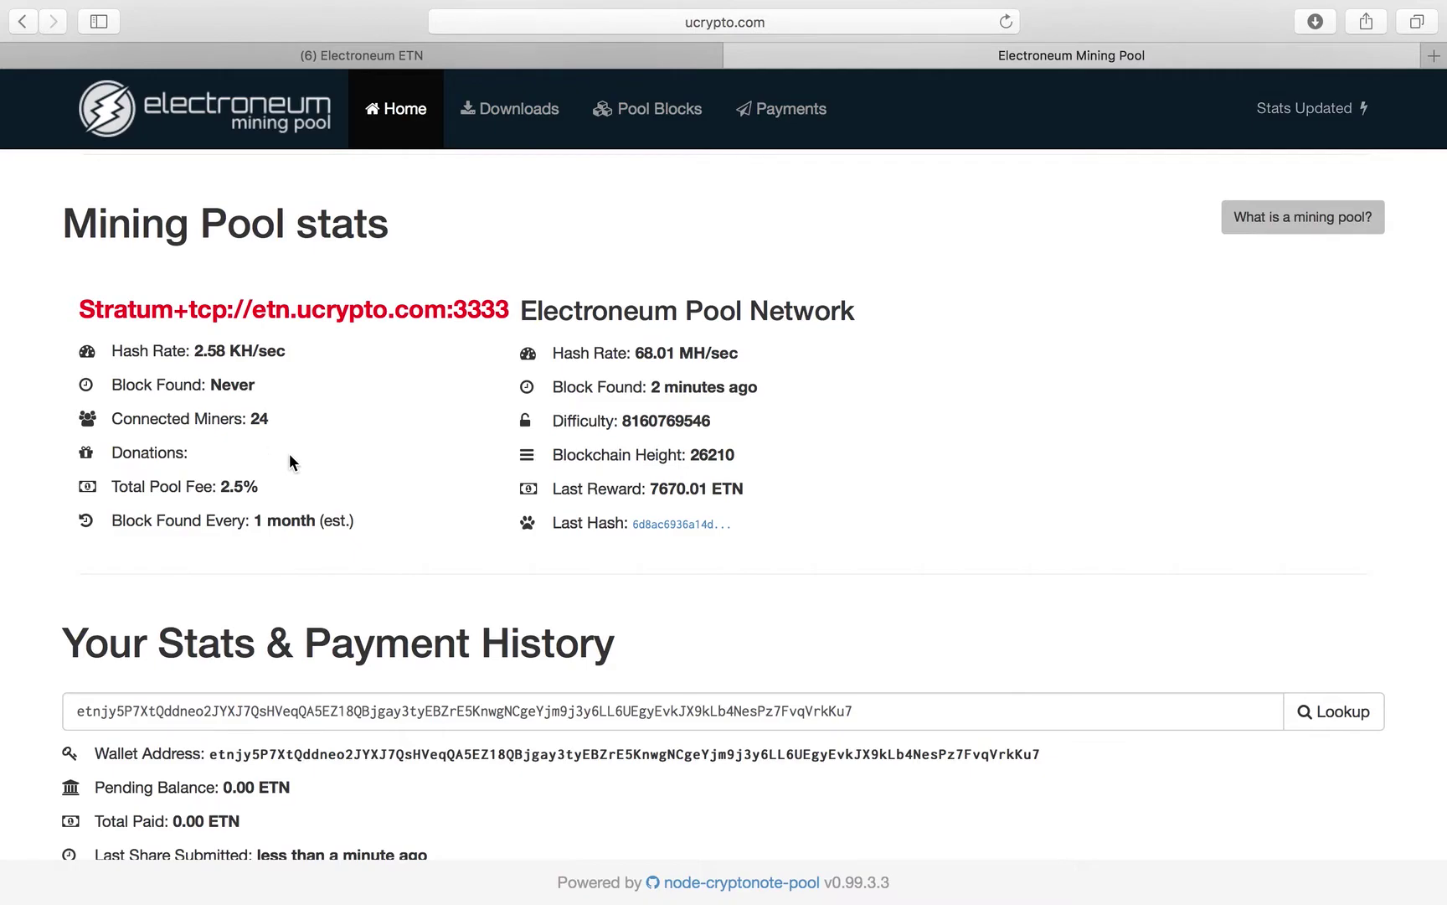
Step: Scroll to Your Stats and highlight the H/sec unit of your hash rate
{"action": "scroll", "coordinate": [290, 454], "scroll_direction": "down", "scroll_amount": 3}
{"action": "left_click_drag", "start_coordinate": [223, 716], "coordinate": [267, 714]}
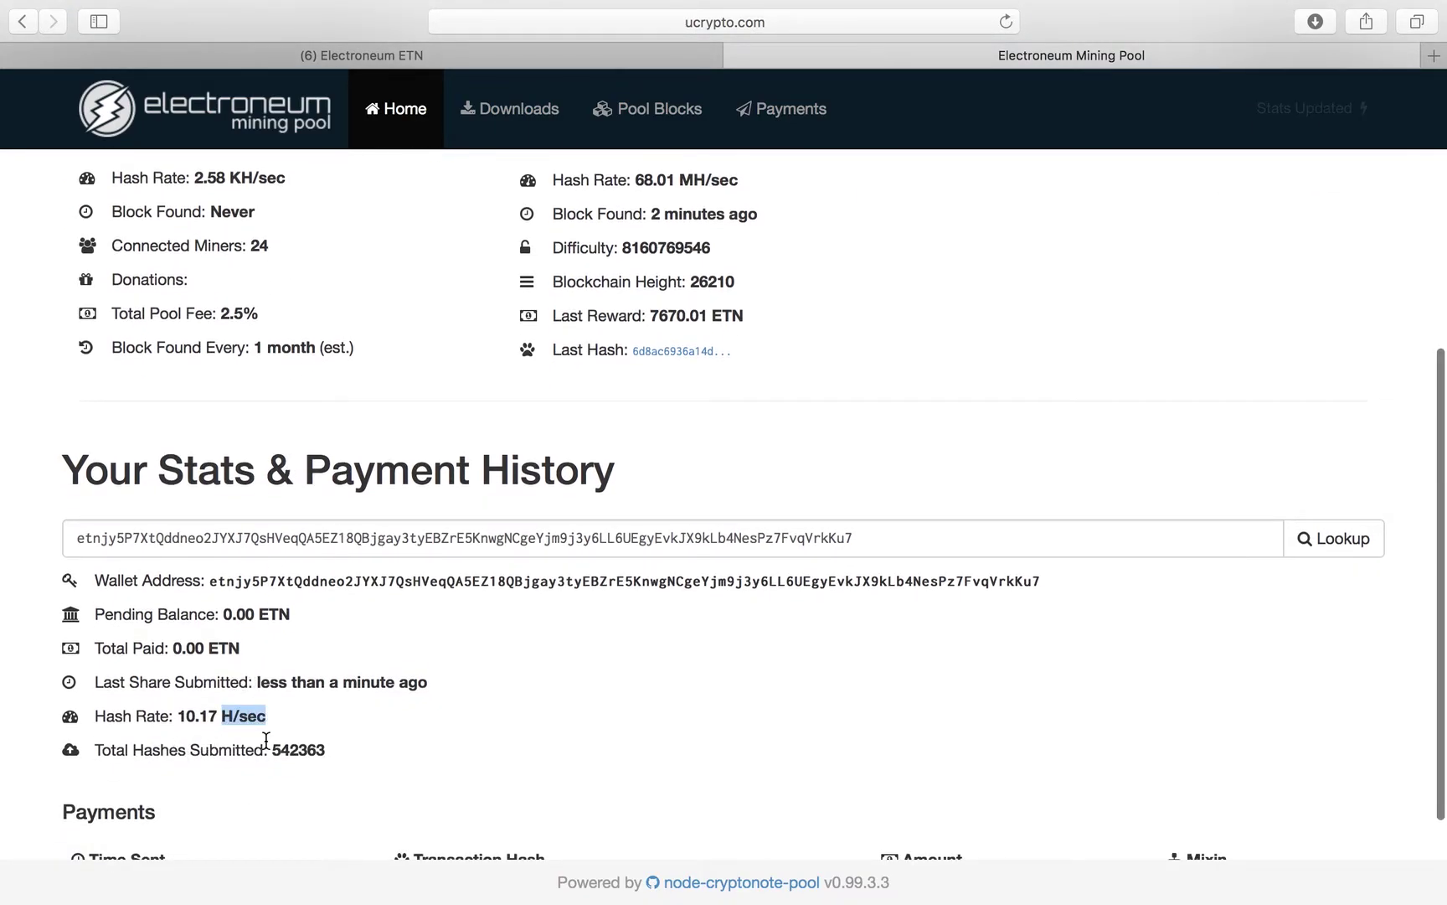
{"action": "scroll", "coordinate": [403, 735], "scroll_direction": "up", "scroll_amount": 3}
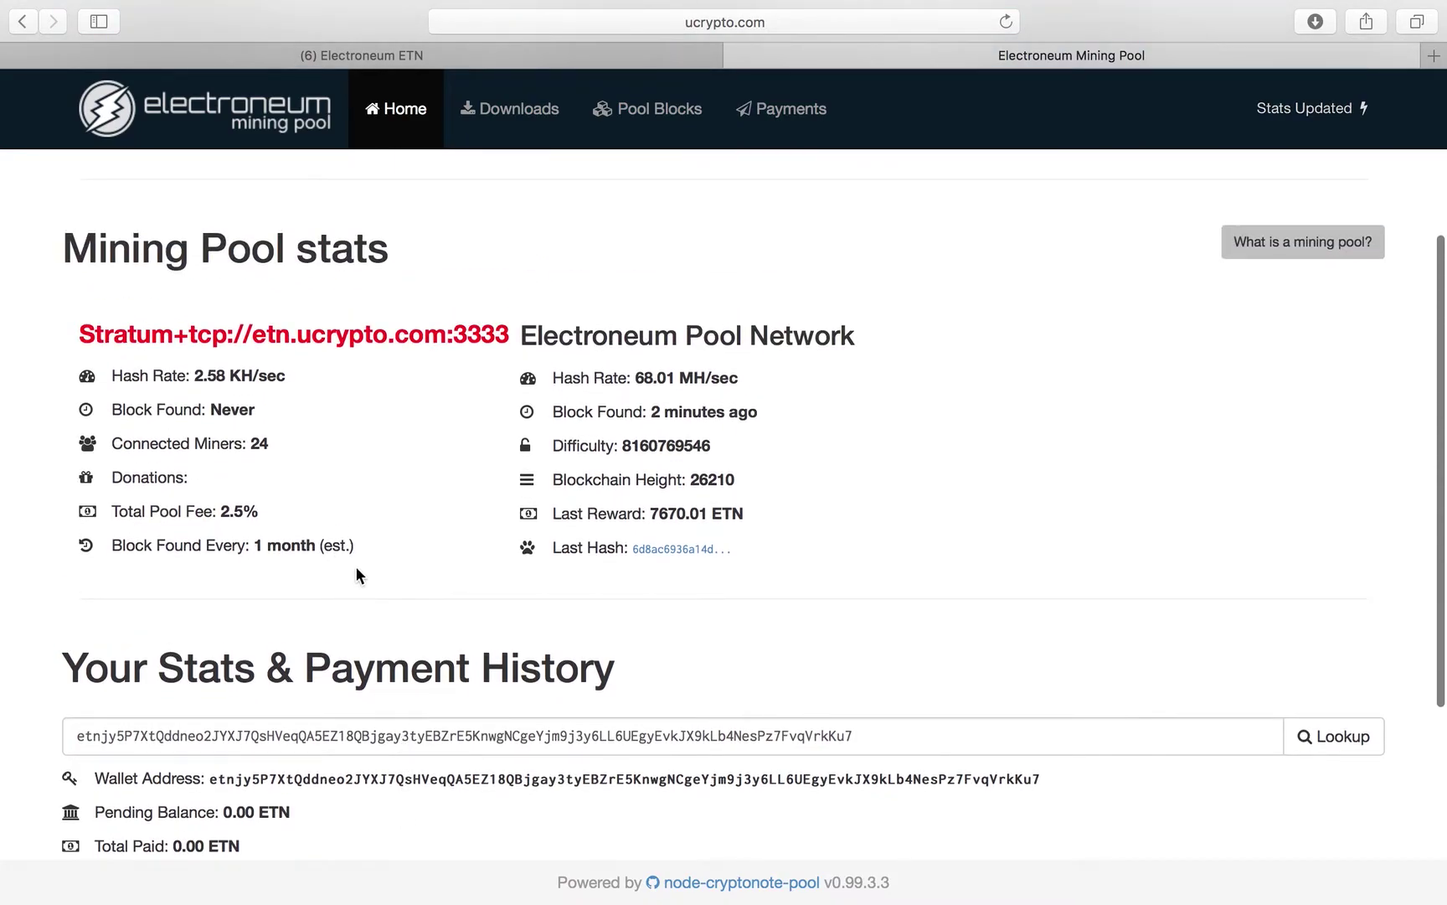
{"action": "scroll", "coordinate": [355, 566], "scroll_direction": "down", "scroll_amount": 3}
{"action": "scroll", "coordinate": [388, 779], "scroll_direction": "up", "scroll_amount": 2}
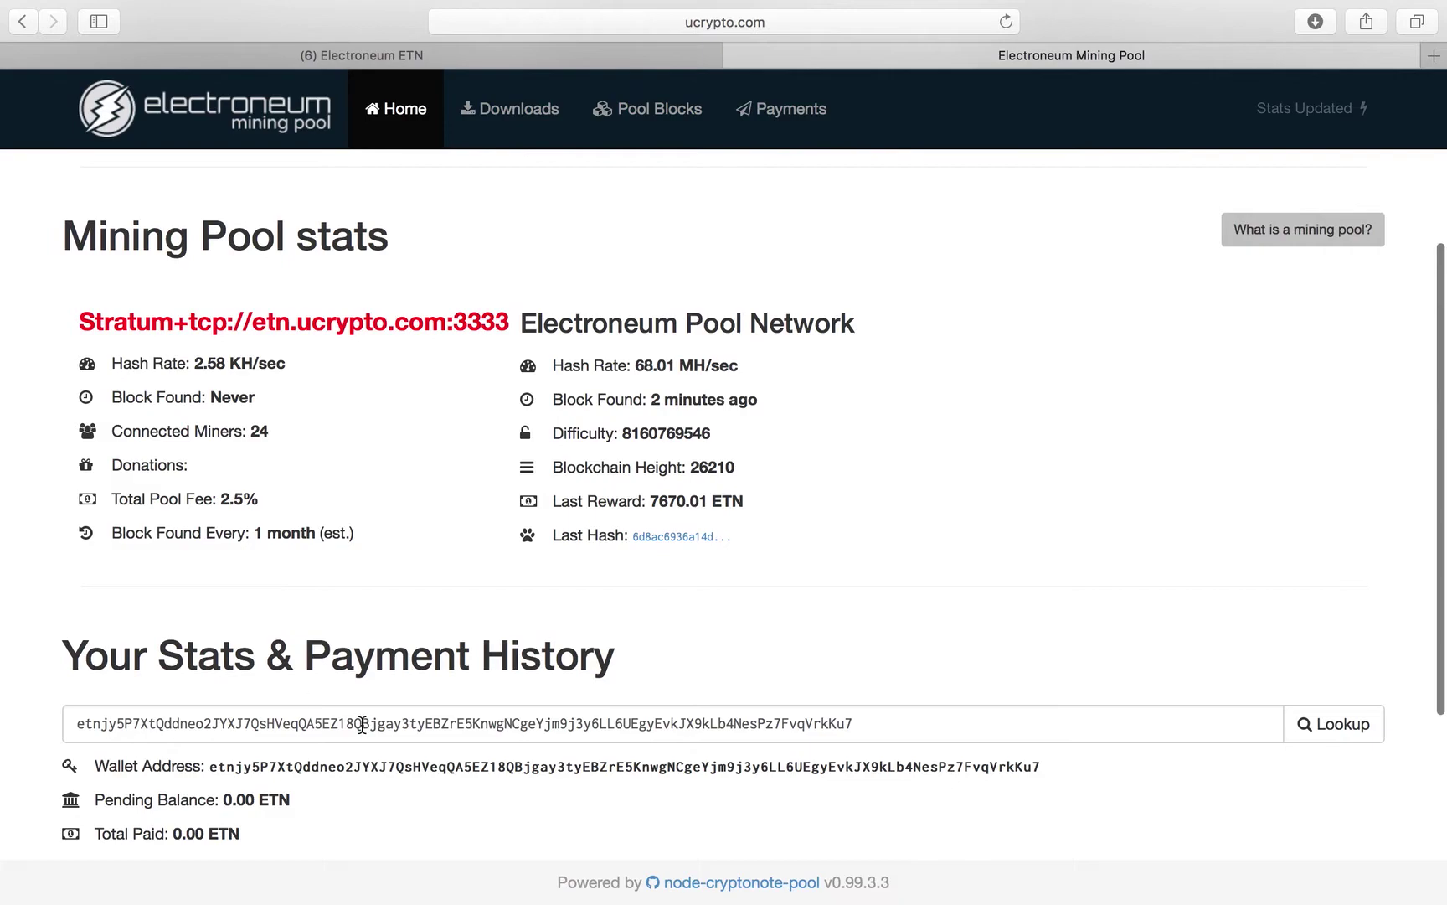
{"action": "scroll", "coordinate": [362, 724], "scroll_direction": "down", "scroll_amount": 3}
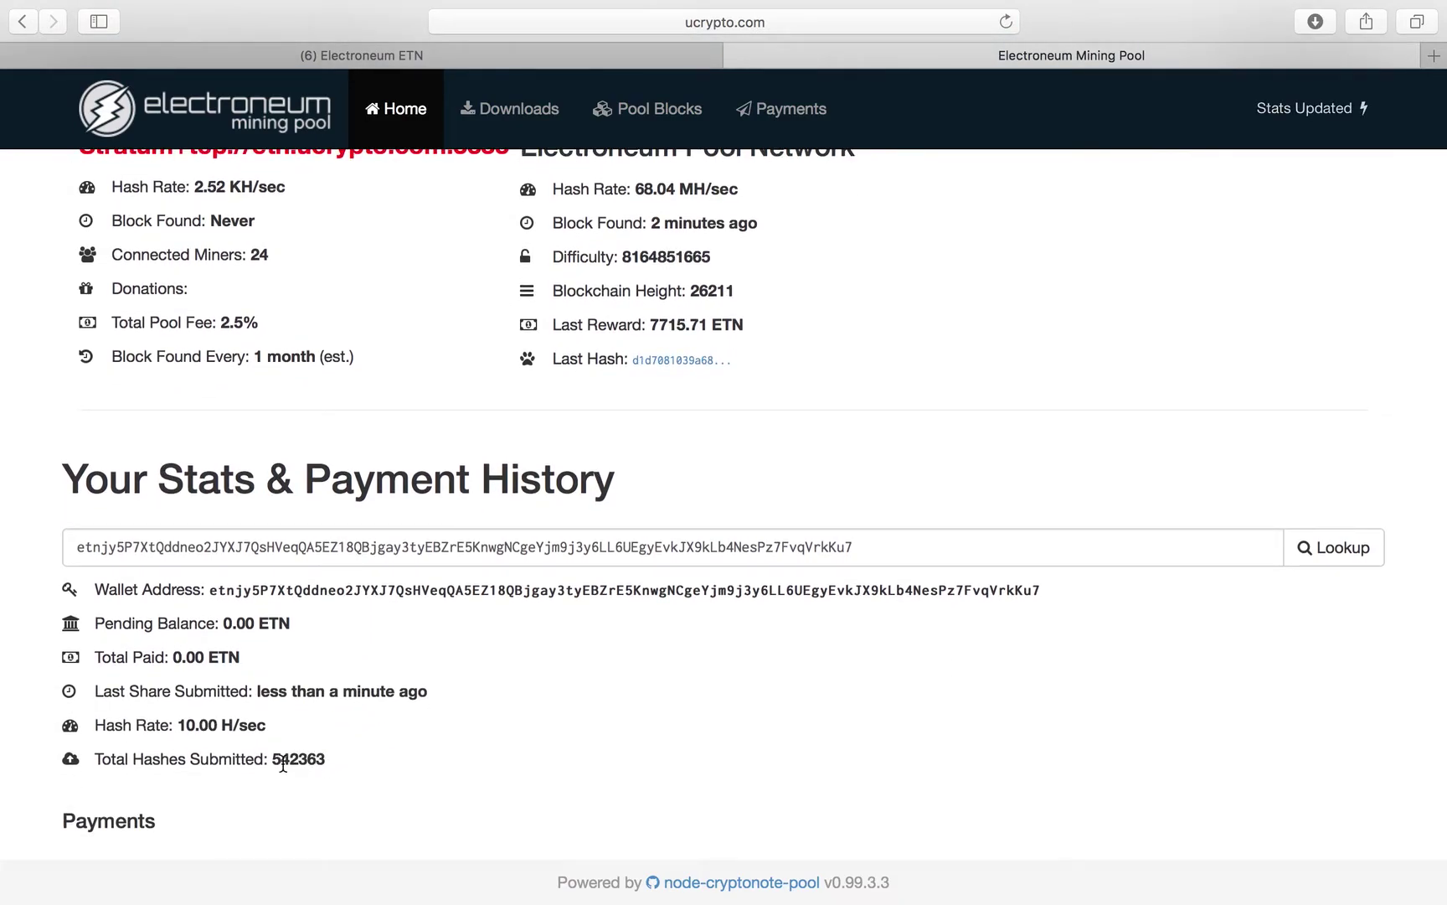
{"action": "scroll", "coordinate": [278, 763], "scroll_direction": "up", "scroll_amount": 3}
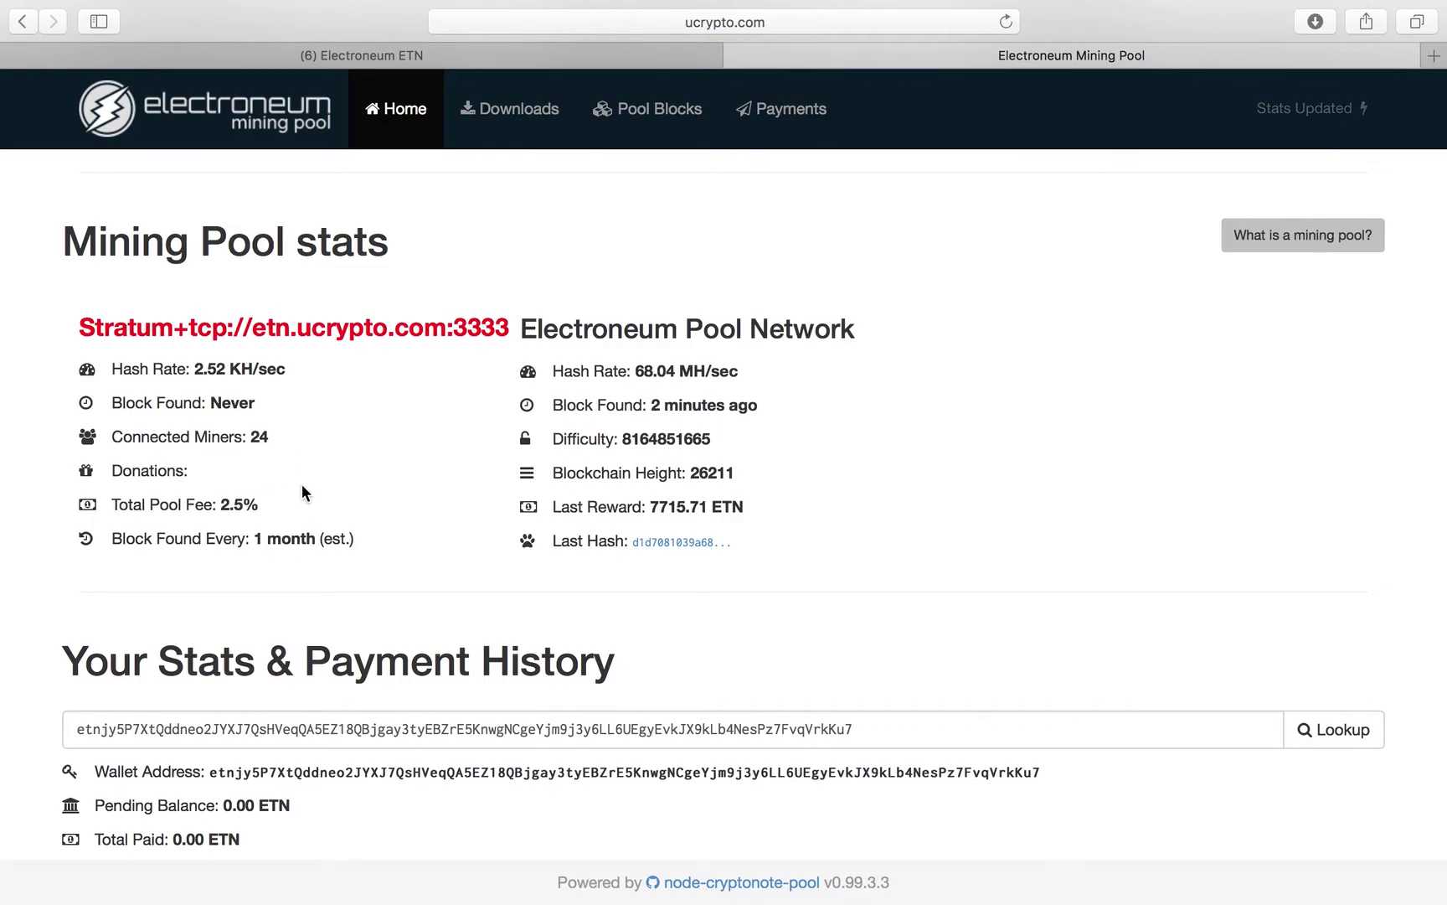
Step: Highlight the 24 connected miners and the 7715.71 ETN Last Reward in the pool stats
{"action": "double_click", "coordinate": [254, 437]}
{"action": "left_click_drag", "start_coordinate": [650, 509], "coordinate": [744, 509]}
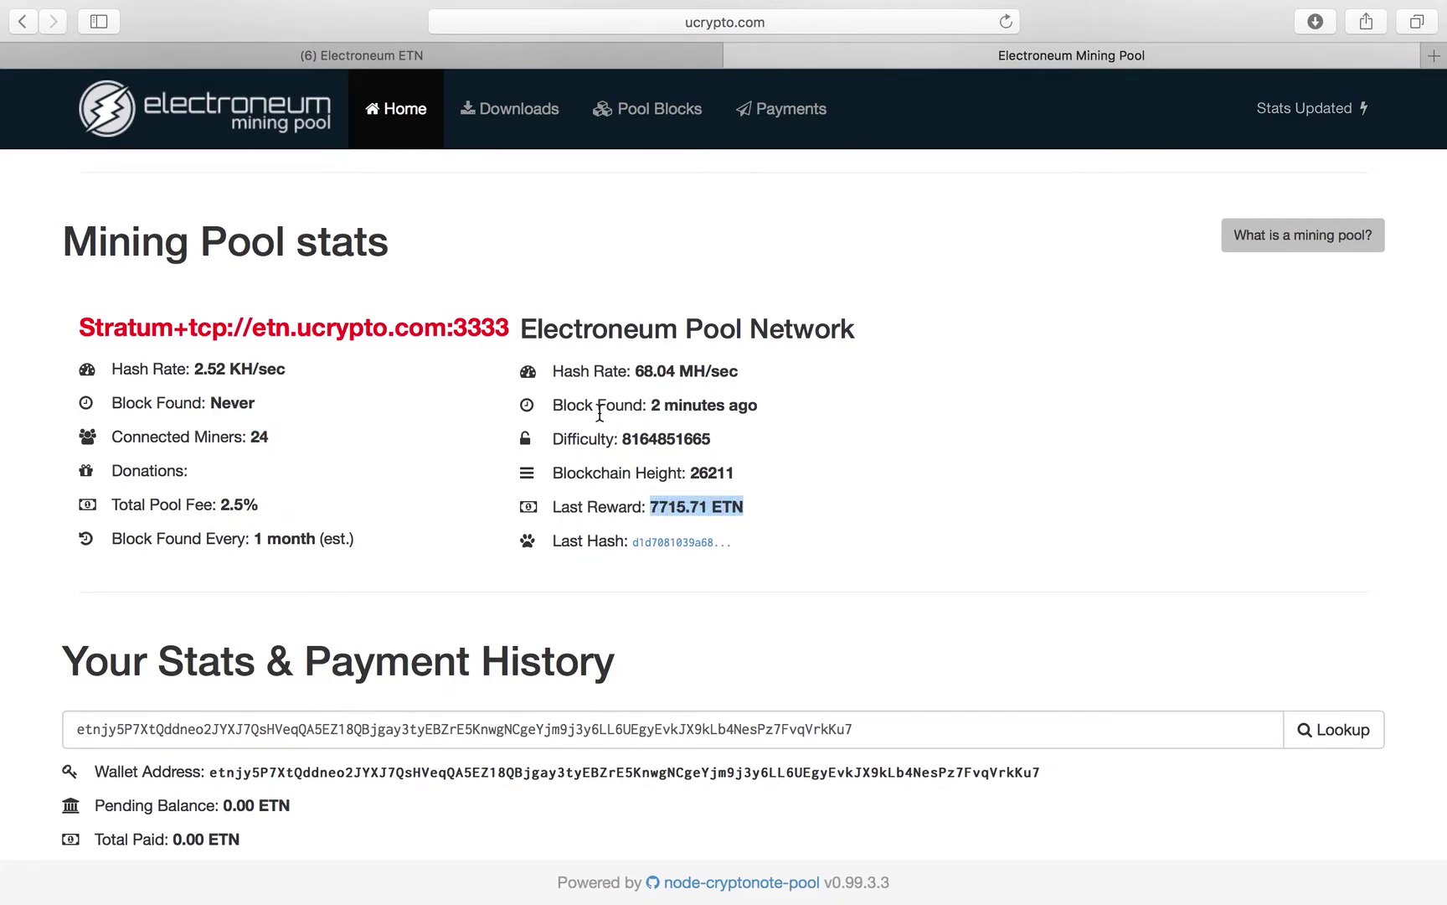
{"action": "scroll", "coordinate": [378, 414], "scroll_direction": "down", "scroll_amount": 2}
{"action": "scroll", "coordinate": [377, 415], "scroll_direction": "up", "scroll_amount": 4}
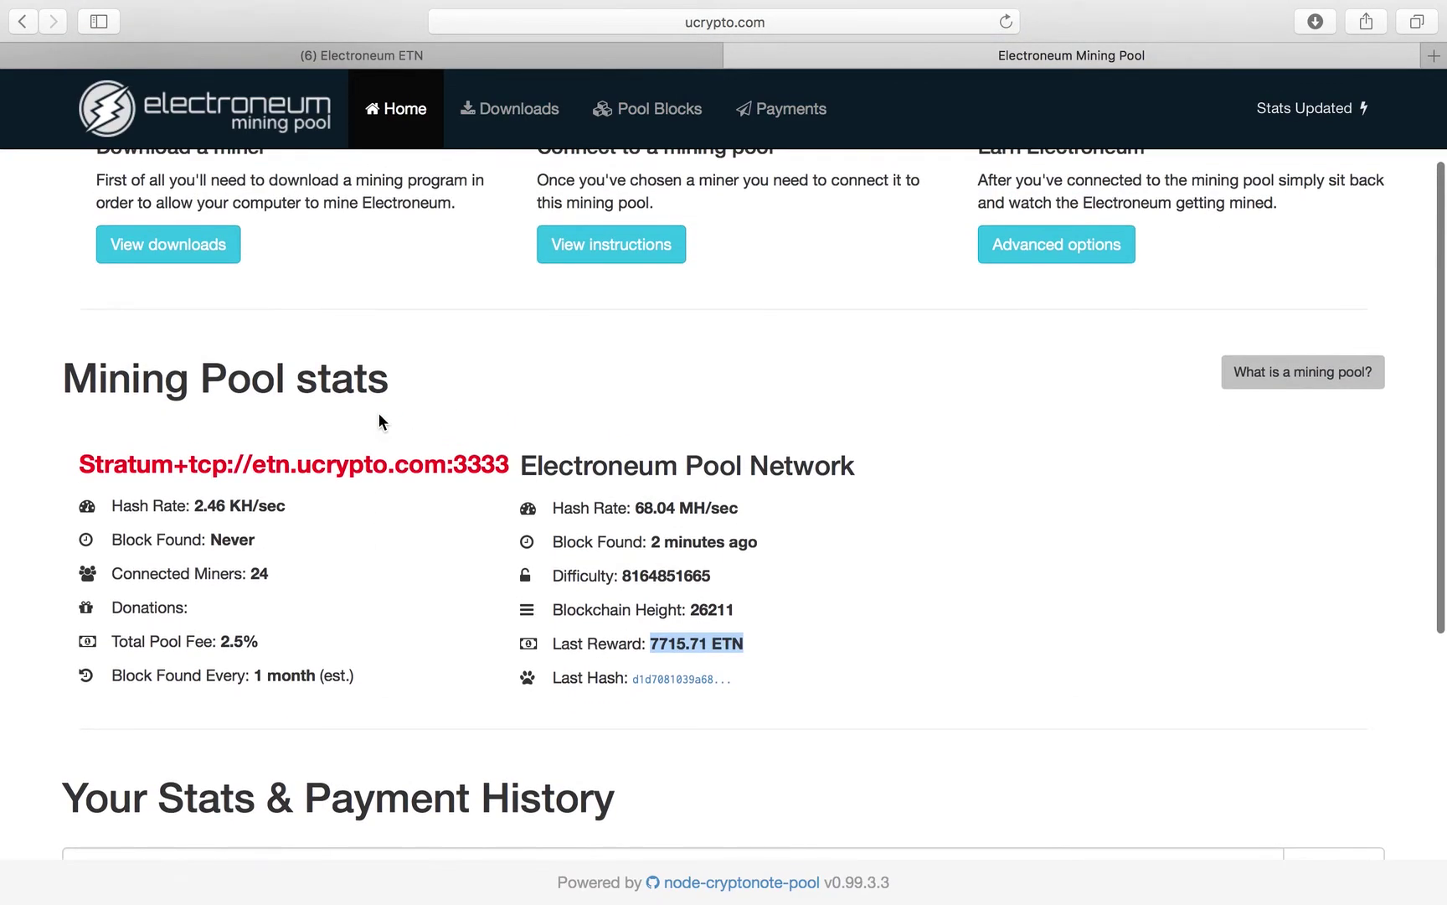
{"action": "scroll", "coordinate": [378, 414], "scroll_direction": "up", "scroll_amount": 2}
{"action": "scroll", "coordinate": [380, 416], "scroll_direction": "down", "scroll_amount": 2}
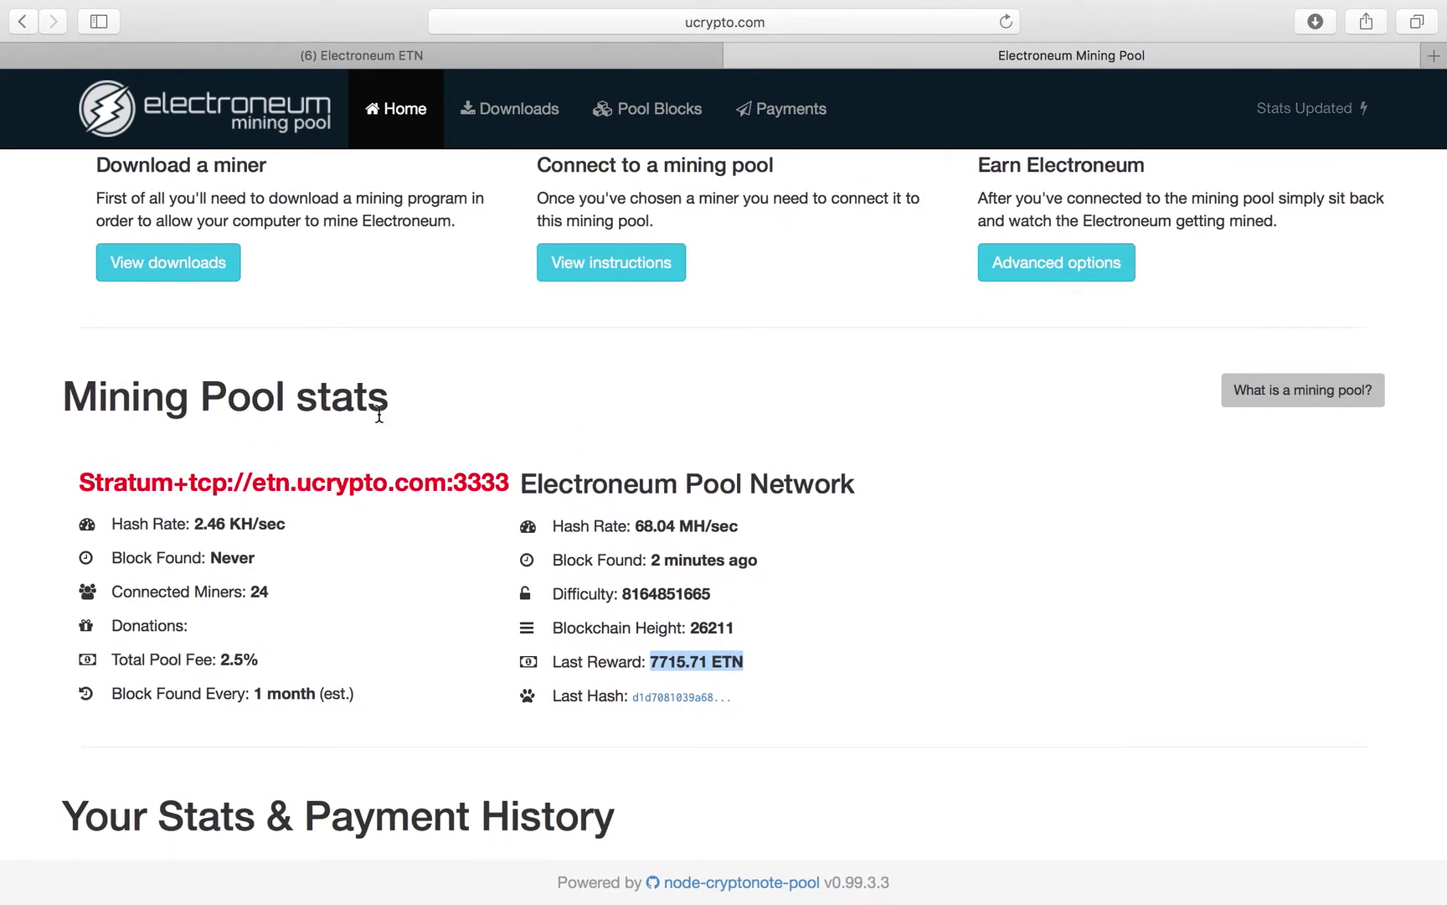
{"action": "scroll", "coordinate": [379, 415], "scroll_direction": "up", "scroll_amount": 4}
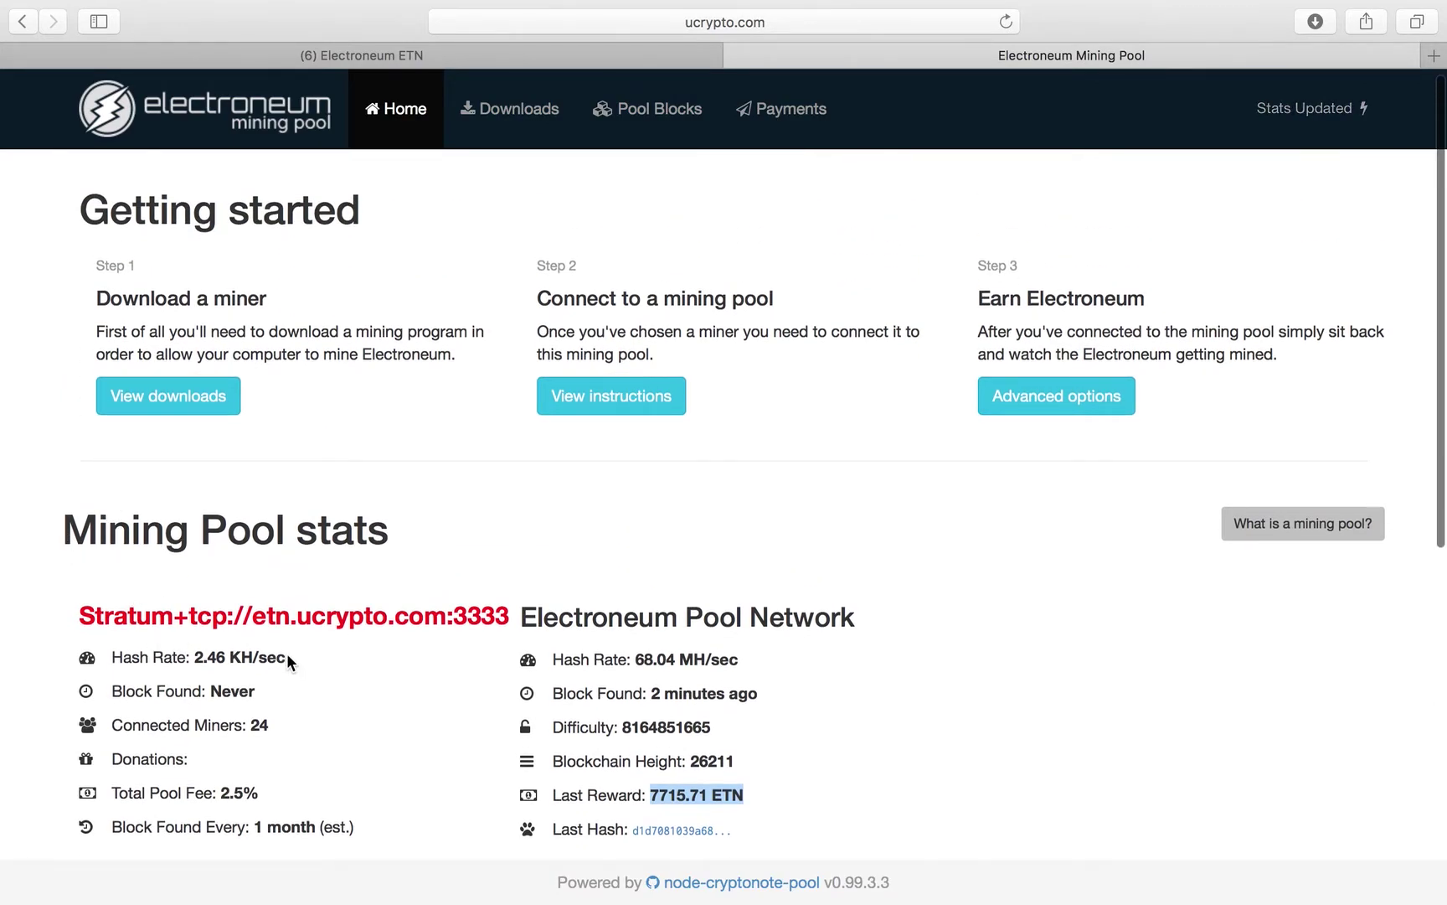
{"action": "scroll", "coordinate": [289, 658], "scroll_direction": "down", "scroll_amount": 5}
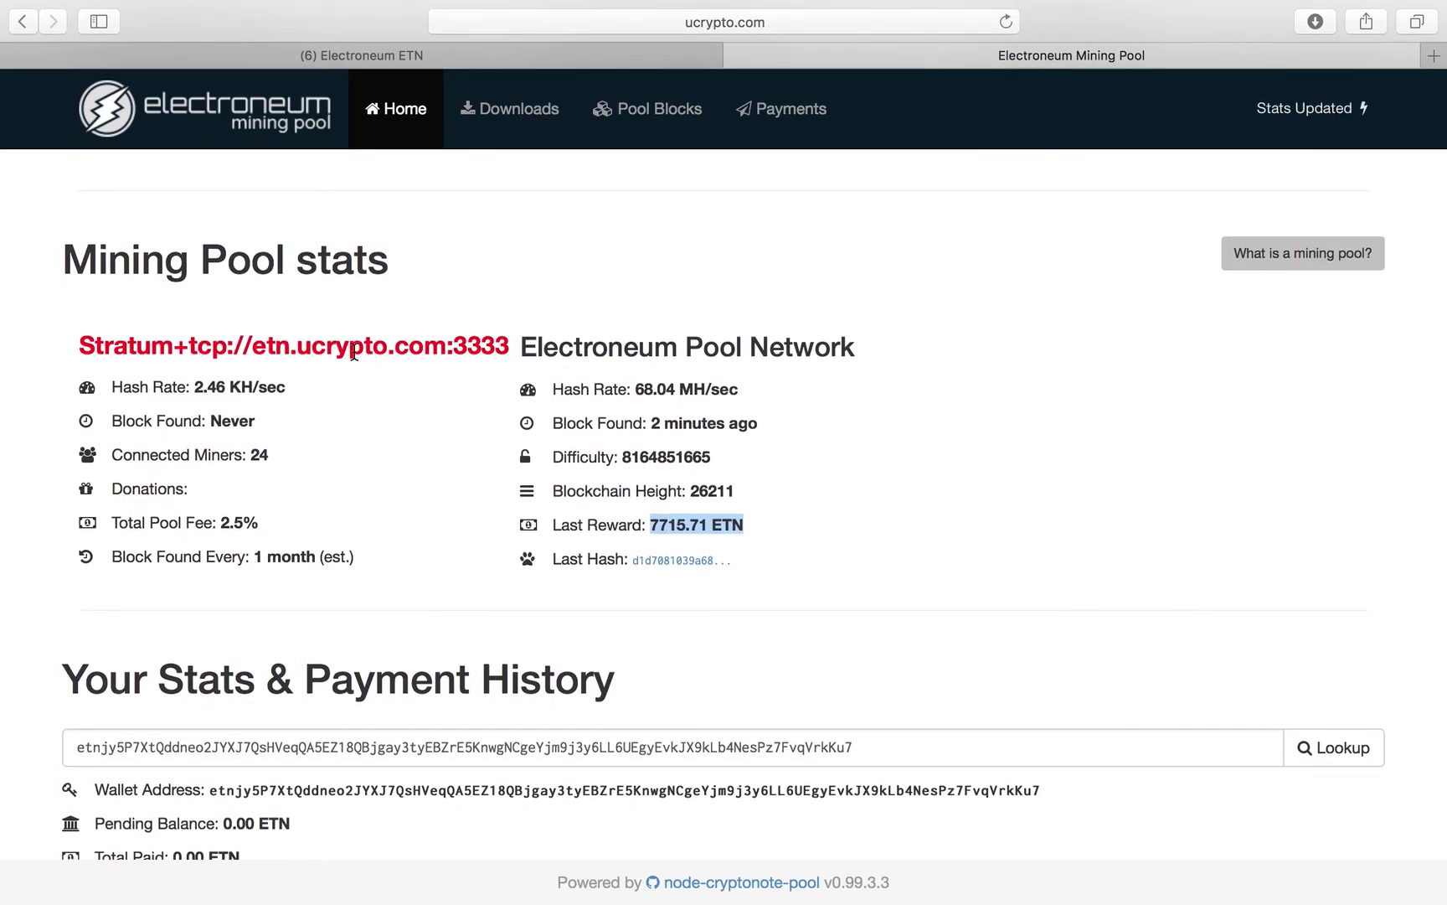
Step: Go to coinmarketcap.com, search 'etn' and open the Electroneum (ETN) coin page
{"action": "left_click", "coordinate": [765, 24]}
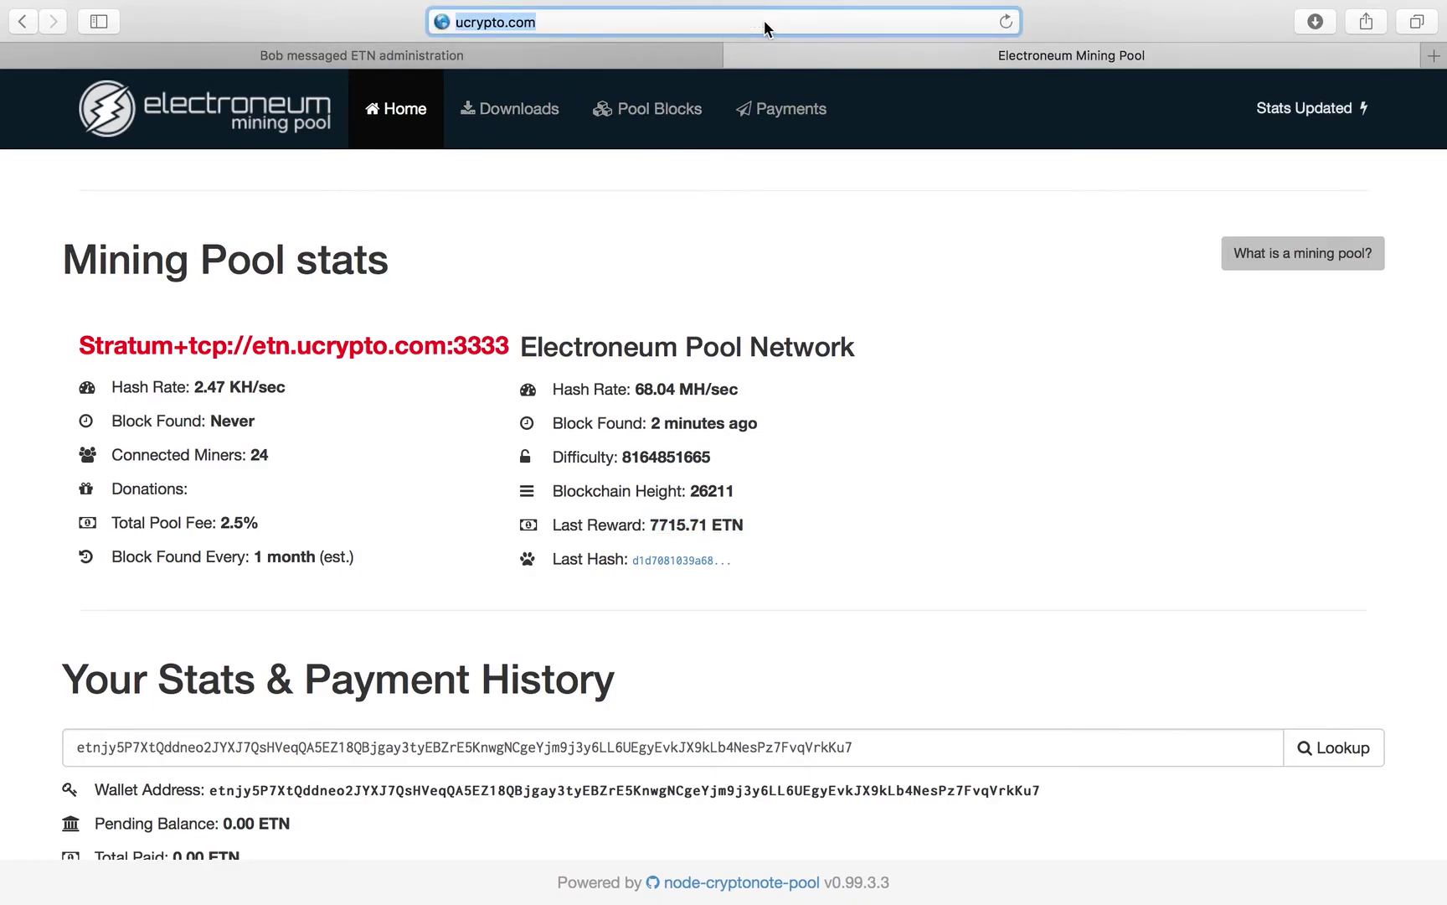
{"action": "type", "text": "coinbase.com/"}
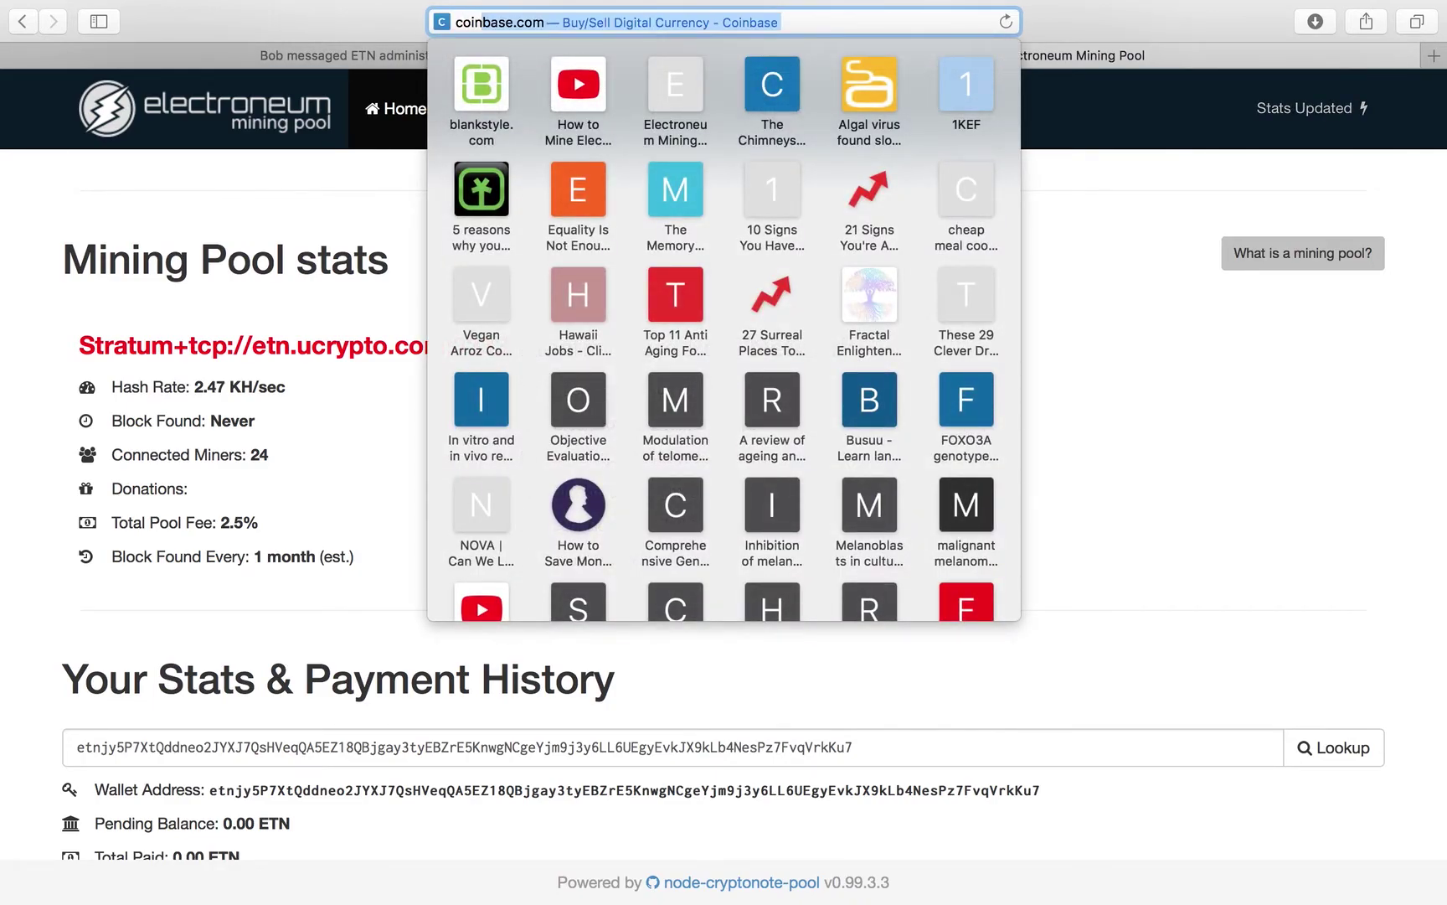
{"action": "key", "text": "BackSpace"}
{"action": "key", "text": "BackSpace"}
{"action": "key", "text": "BackSpace"}
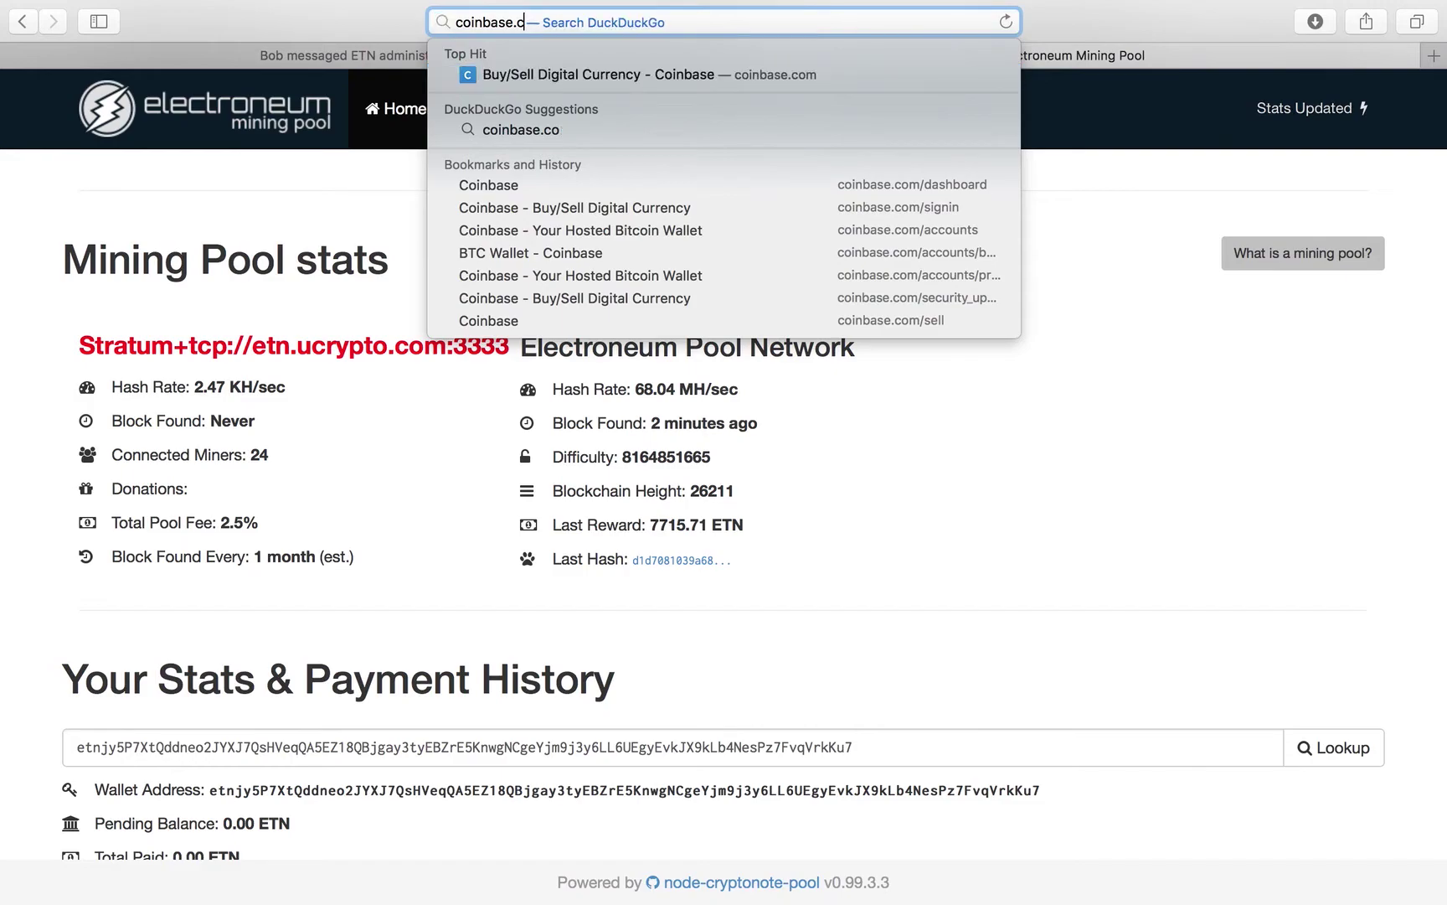
{"action": "type", "text": "marketcap.com"}
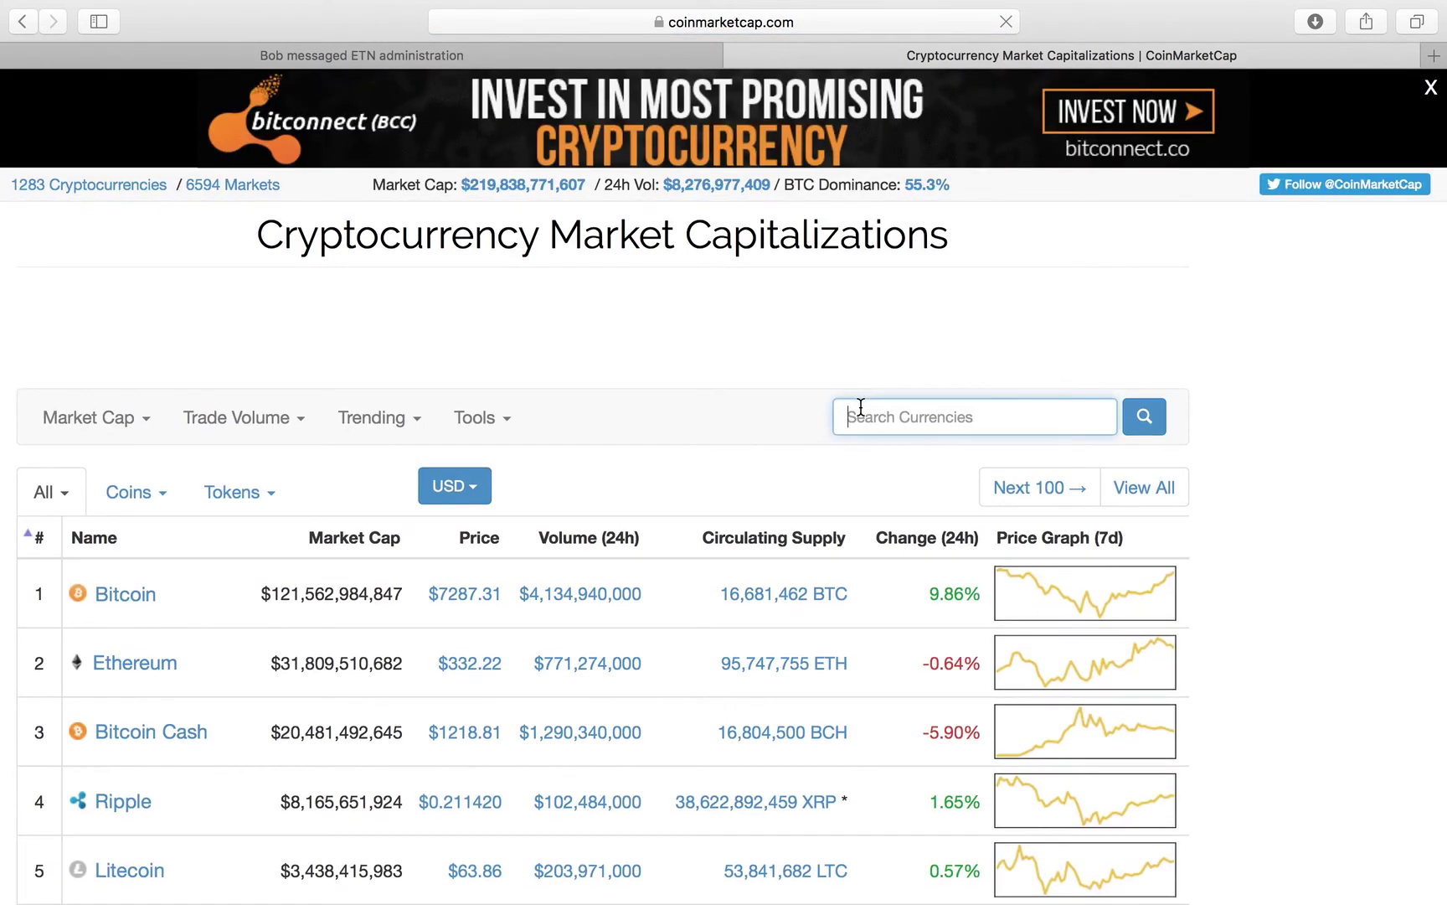
{"action": "type", "text": "etn"}
{"action": "left_click", "coordinate": [888, 456]}
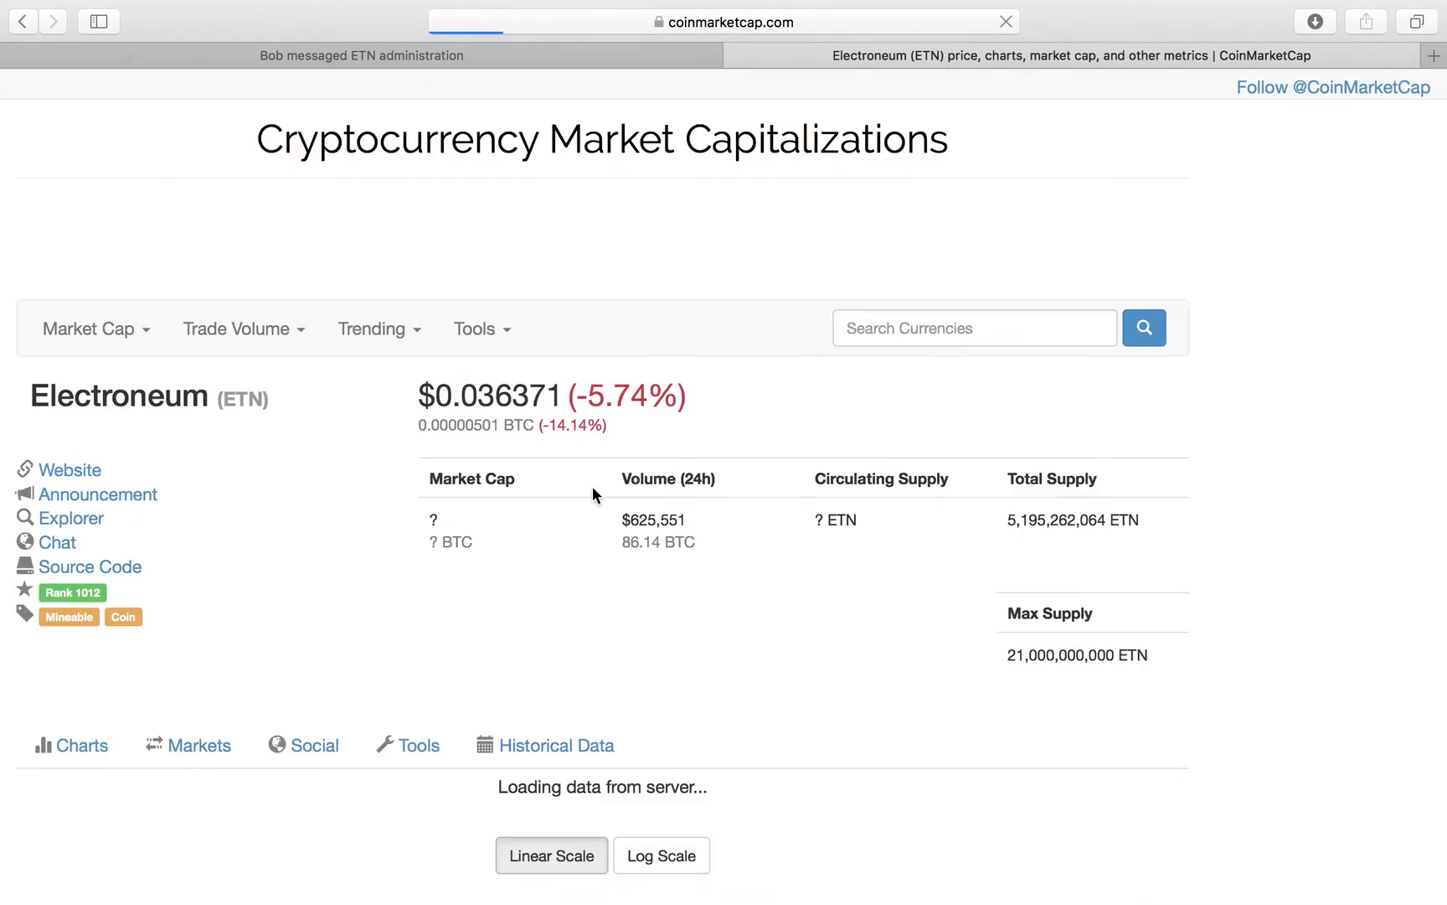
Step: Review the ETN price of $0.036371 and scroll through its chart and stats
{"action": "scroll", "coordinate": [479, 423], "scroll_direction": "down", "scroll_amount": 2}
{"action": "left_click_drag", "start_coordinate": [479, 423], "coordinate": [516, 423]}
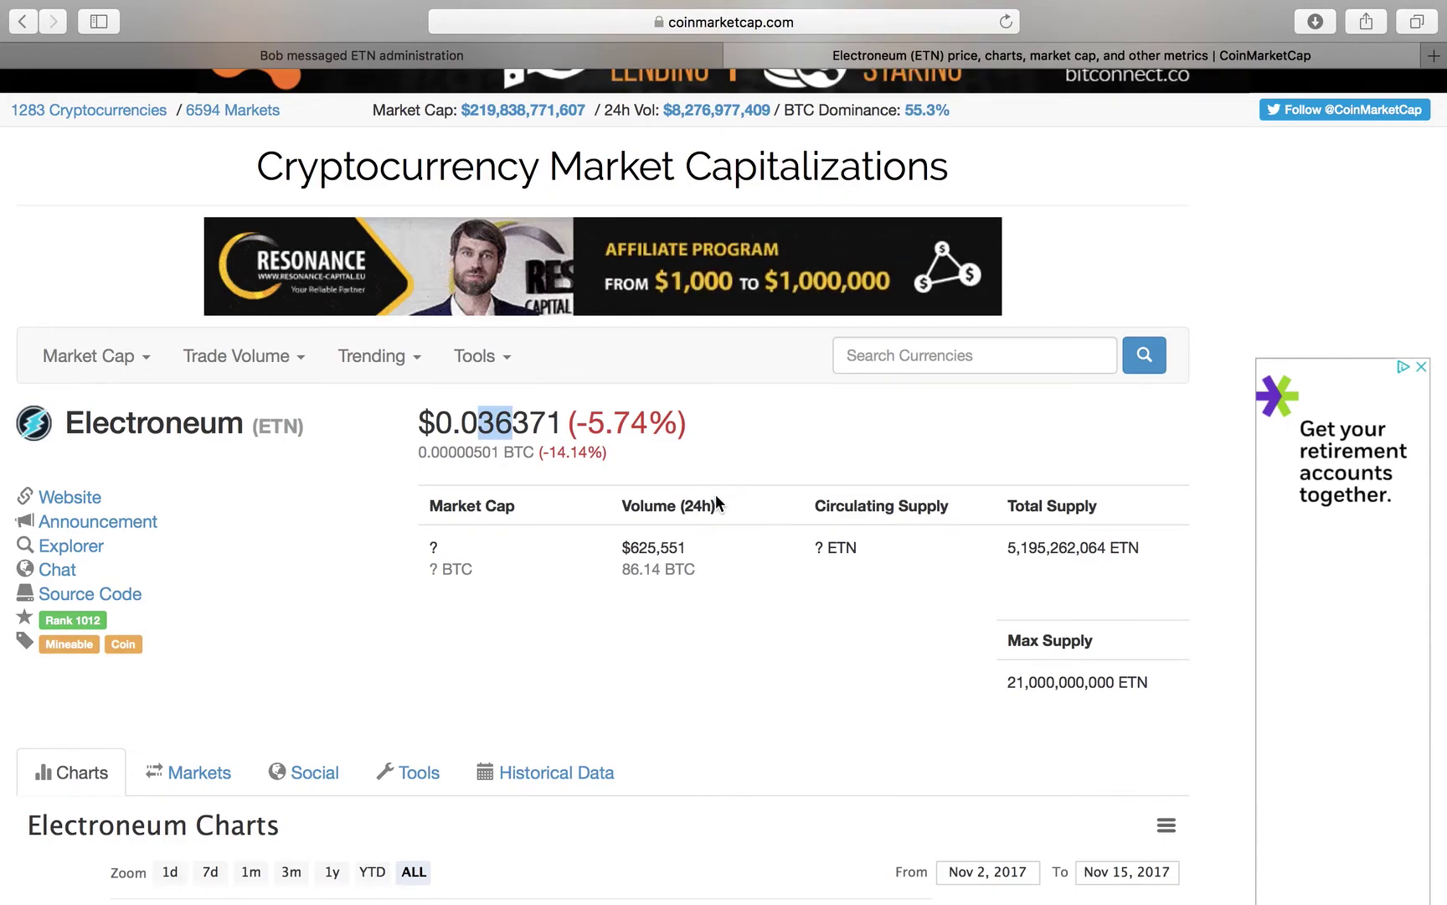
{"action": "scroll", "coordinate": [607, 584], "scroll_direction": "down", "scroll_amount": 3}
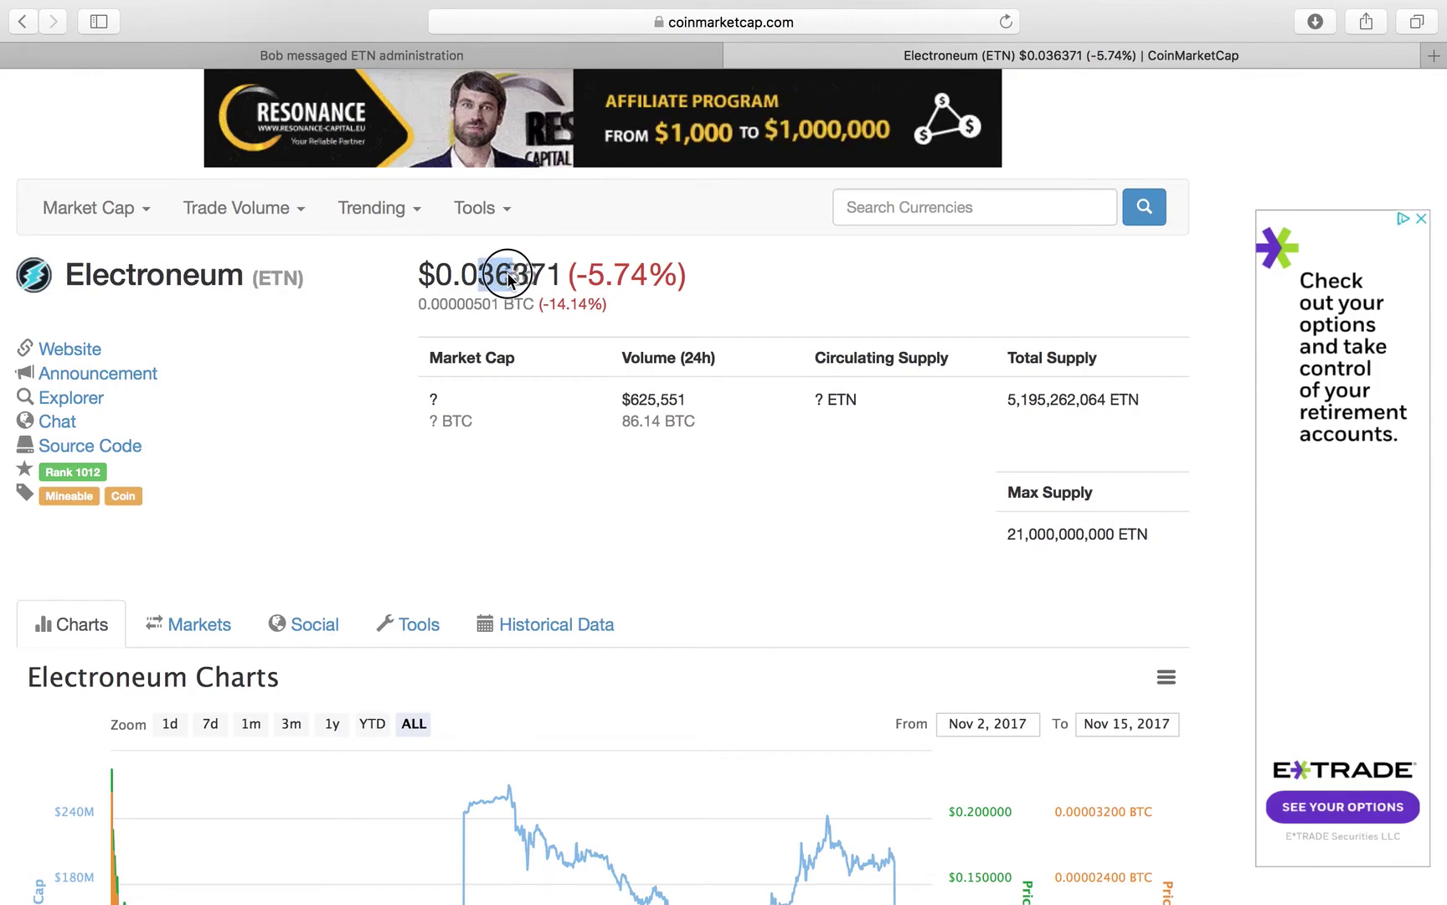
{"action": "left_click", "coordinate": [596, 410]}
{"action": "scroll", "coordinate": [597, 407], "scroll_direction": "down", "scroll_amount": 5}
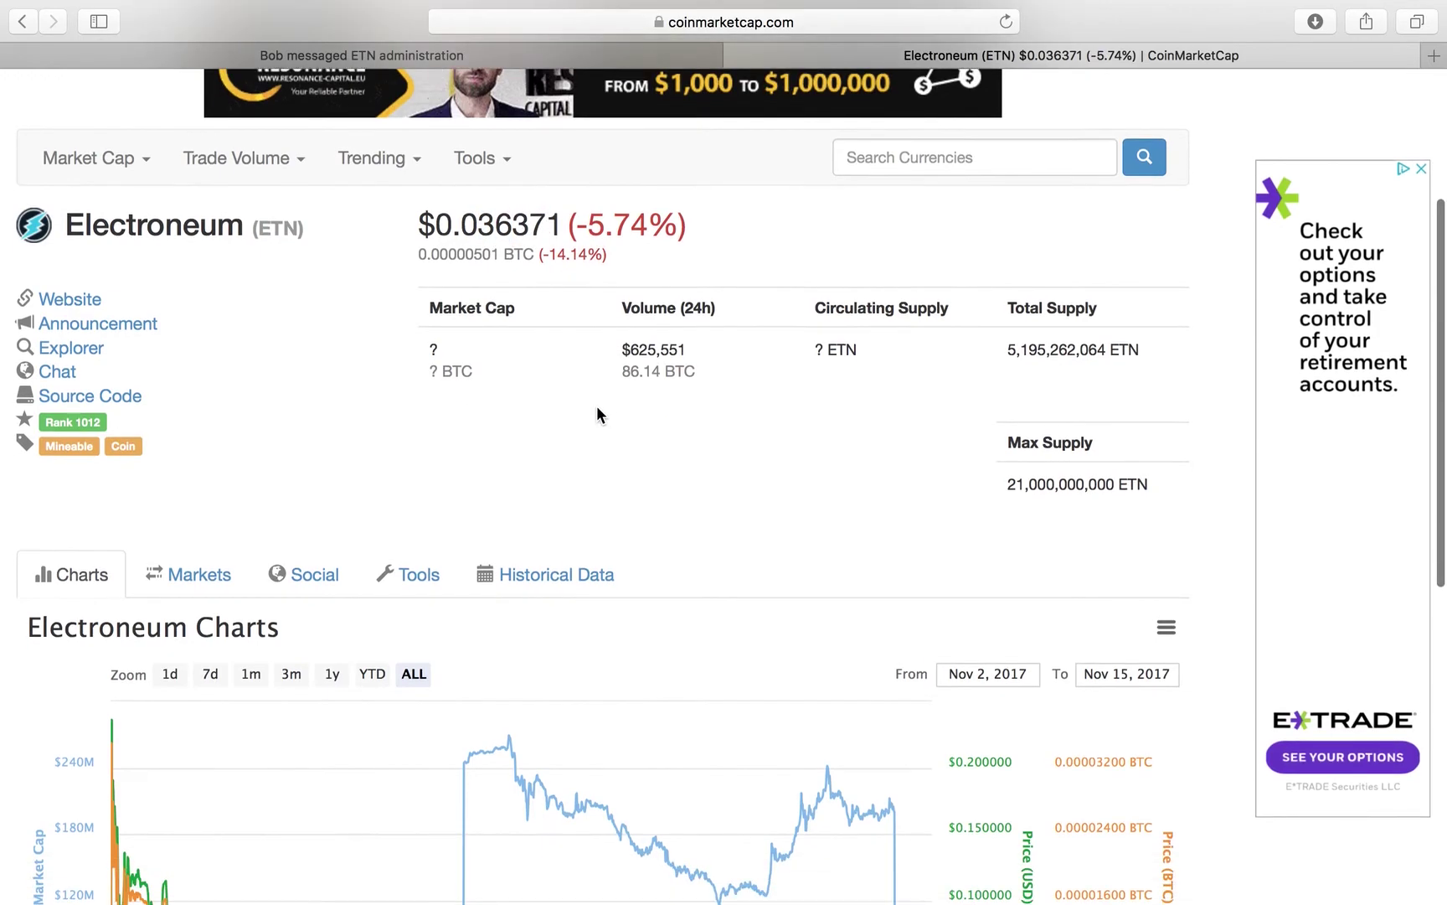
{"action": "scroll", "coordinate": [701, 516], "scroll_direction": "down", "scroll_amount": 2}
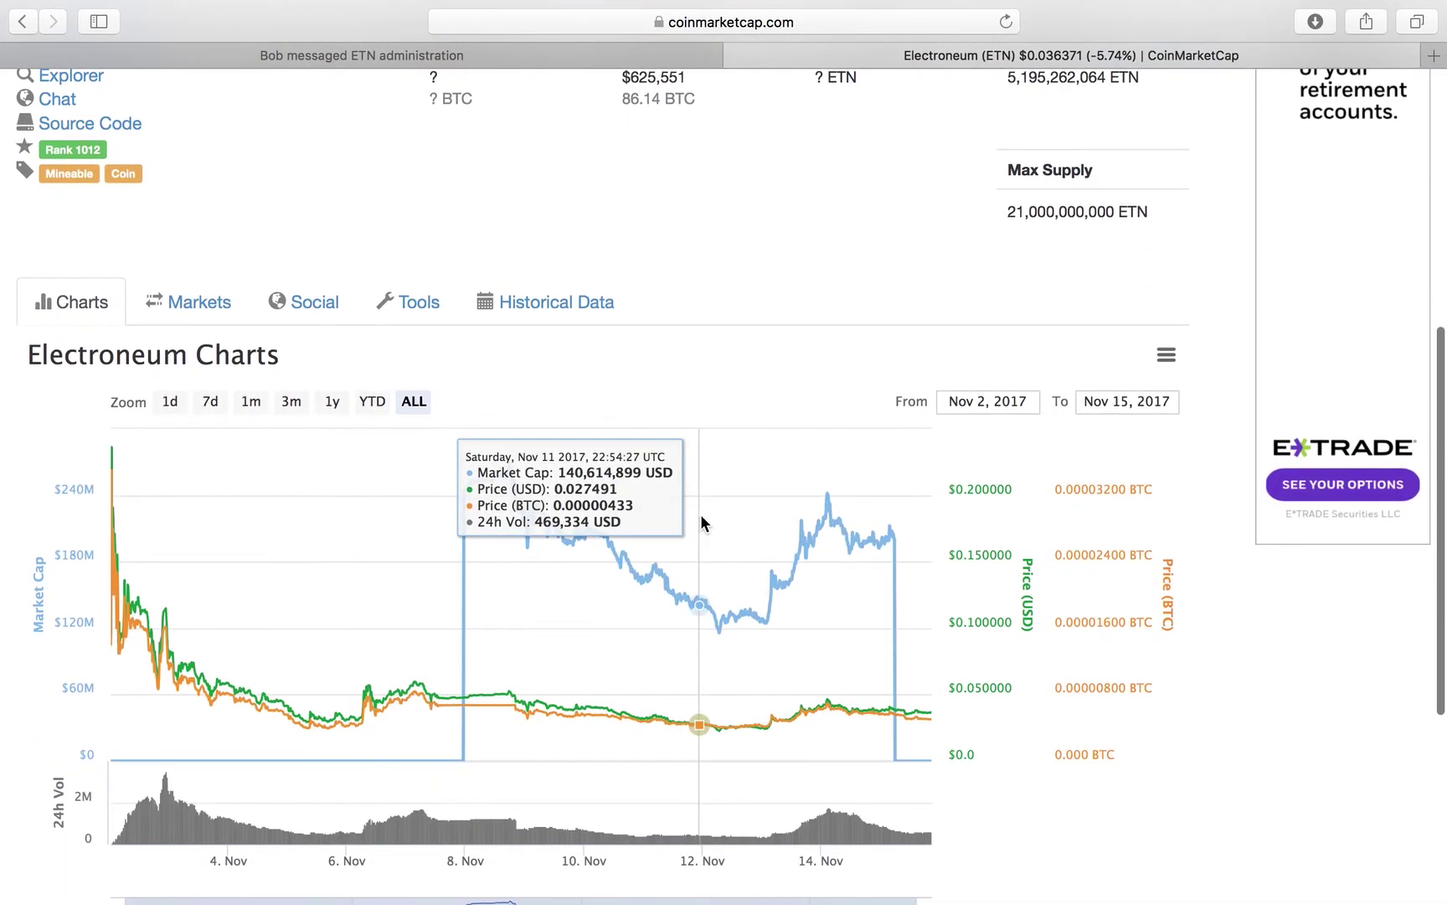
{"action": "scroll", "coordinate": [784, 516], "scroll_direction": "up", "scroll_amount": 6}
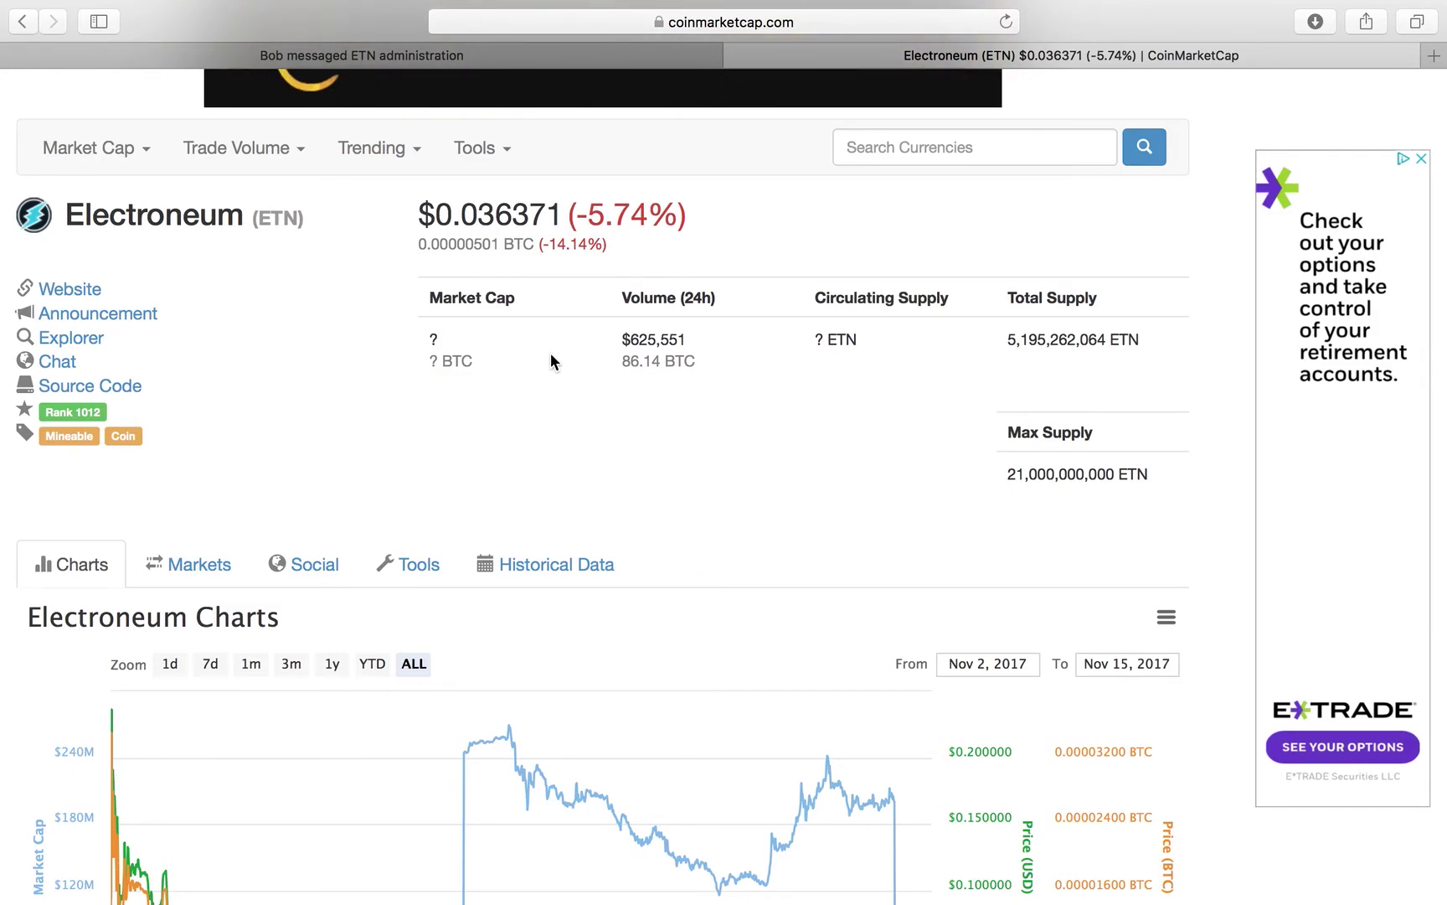
{"action": "scroll", "coordinate": [553, 356], "scroll_direction": "up", "scroll_amount": 3}
{"action": "scroll", "coordinate": [503, 349], "scroll_direction": "up", "scroll_amount": 4}
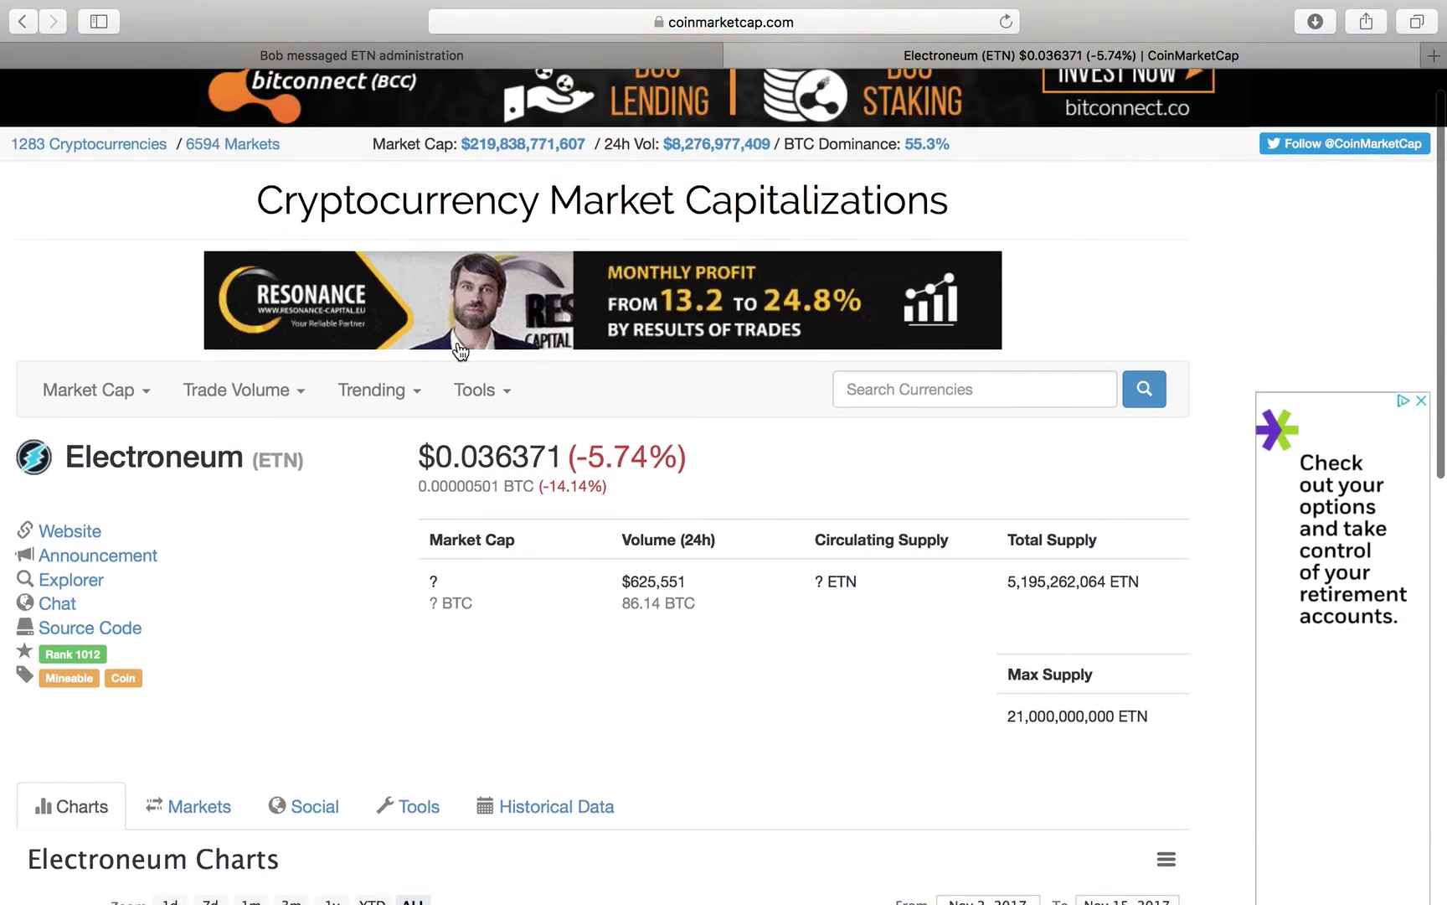